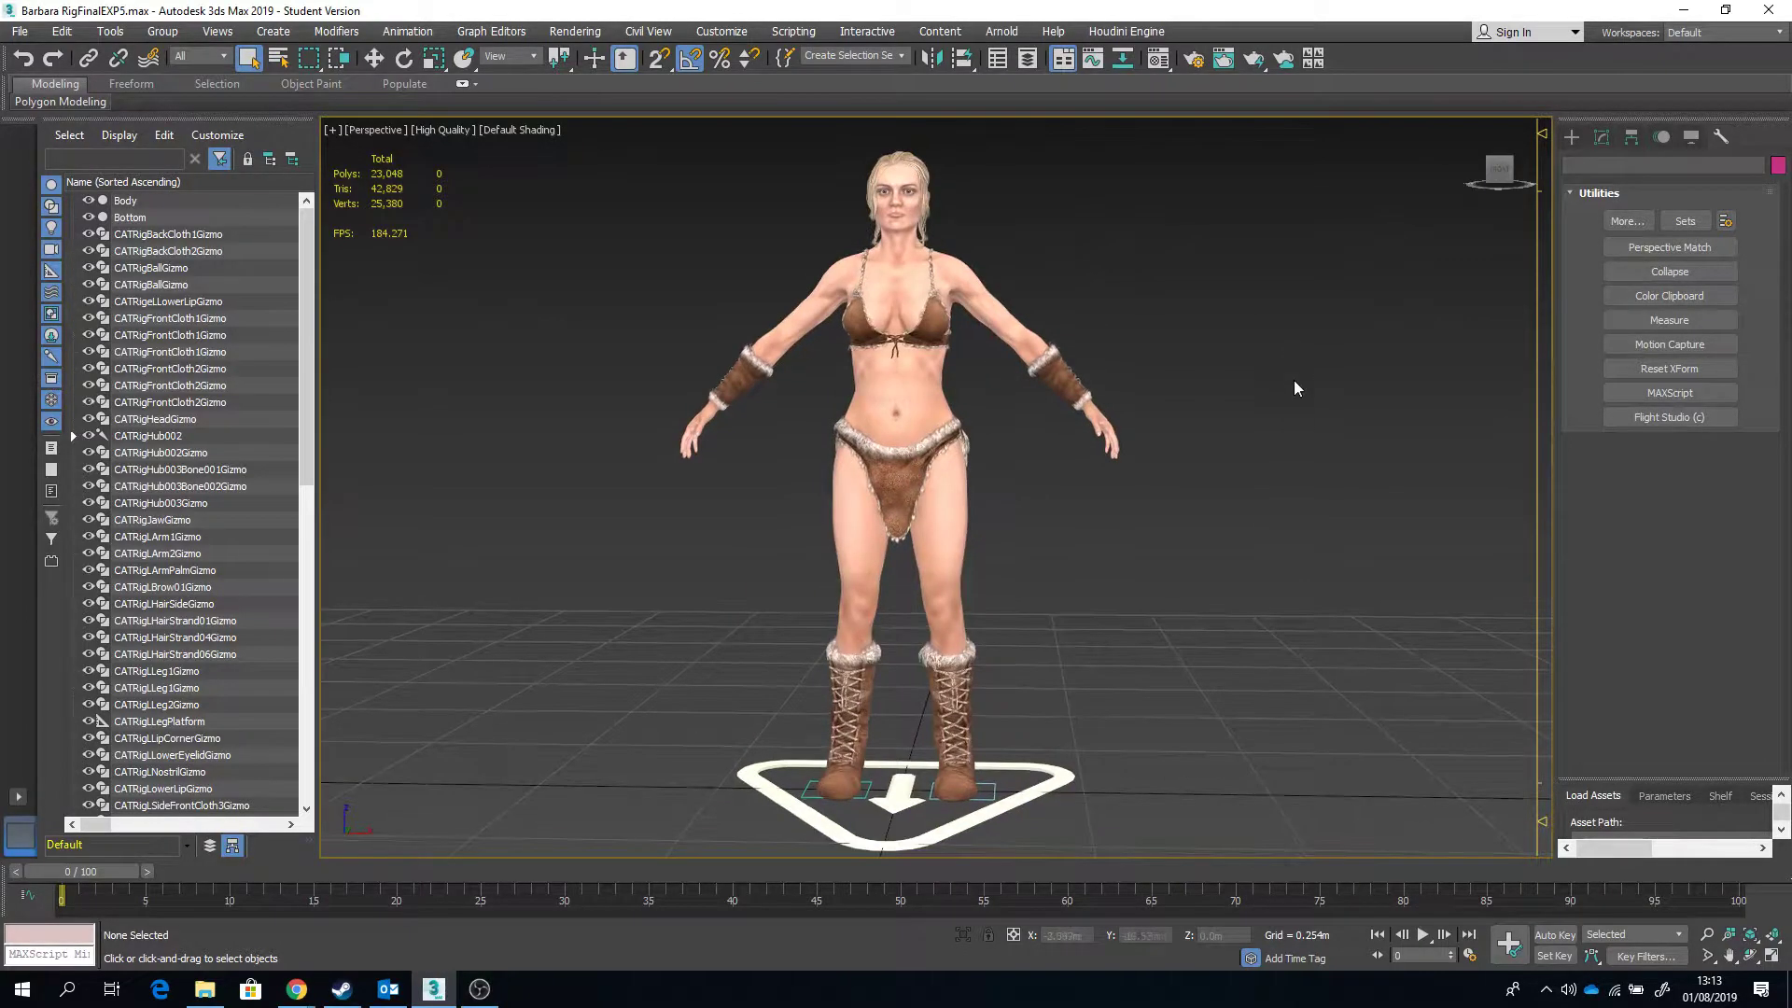
Step: Try moving the platform helper under the character's left foot, undo the move and clear the selection
alt+middle_drag(1269, 448, 1090, 493)
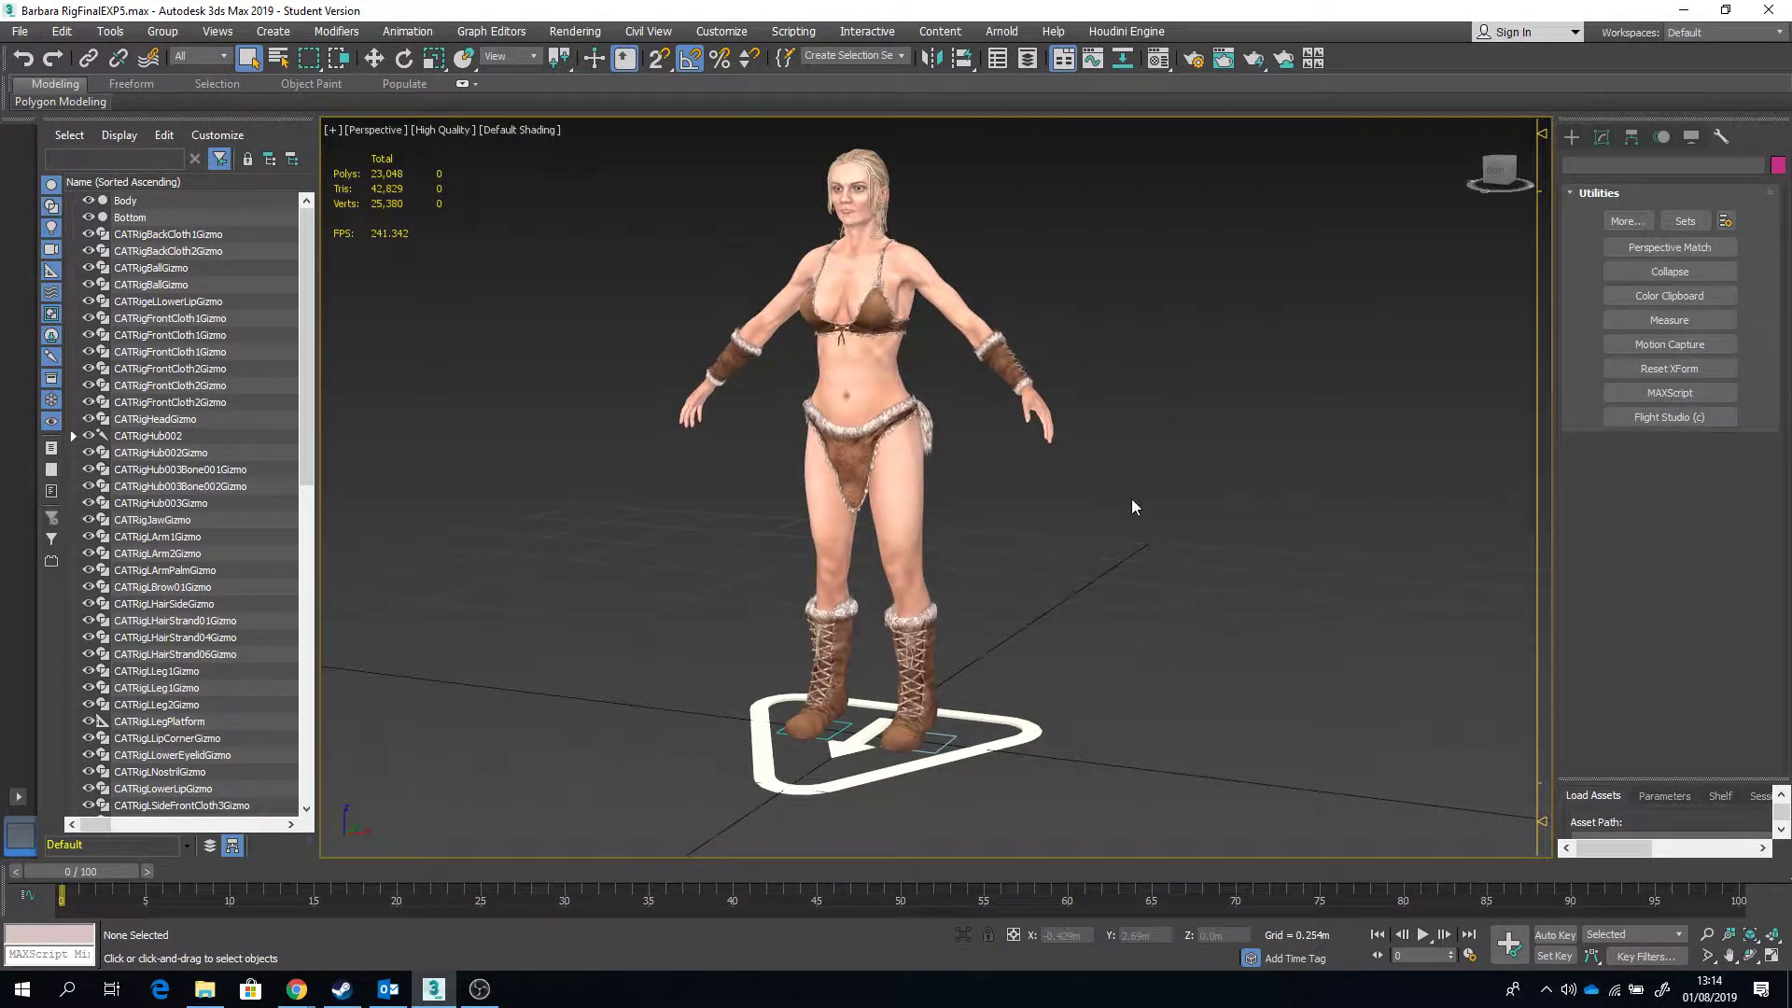
click(947, 739)
alt+middle_drag(993, 683, 969, 659)
key(w)
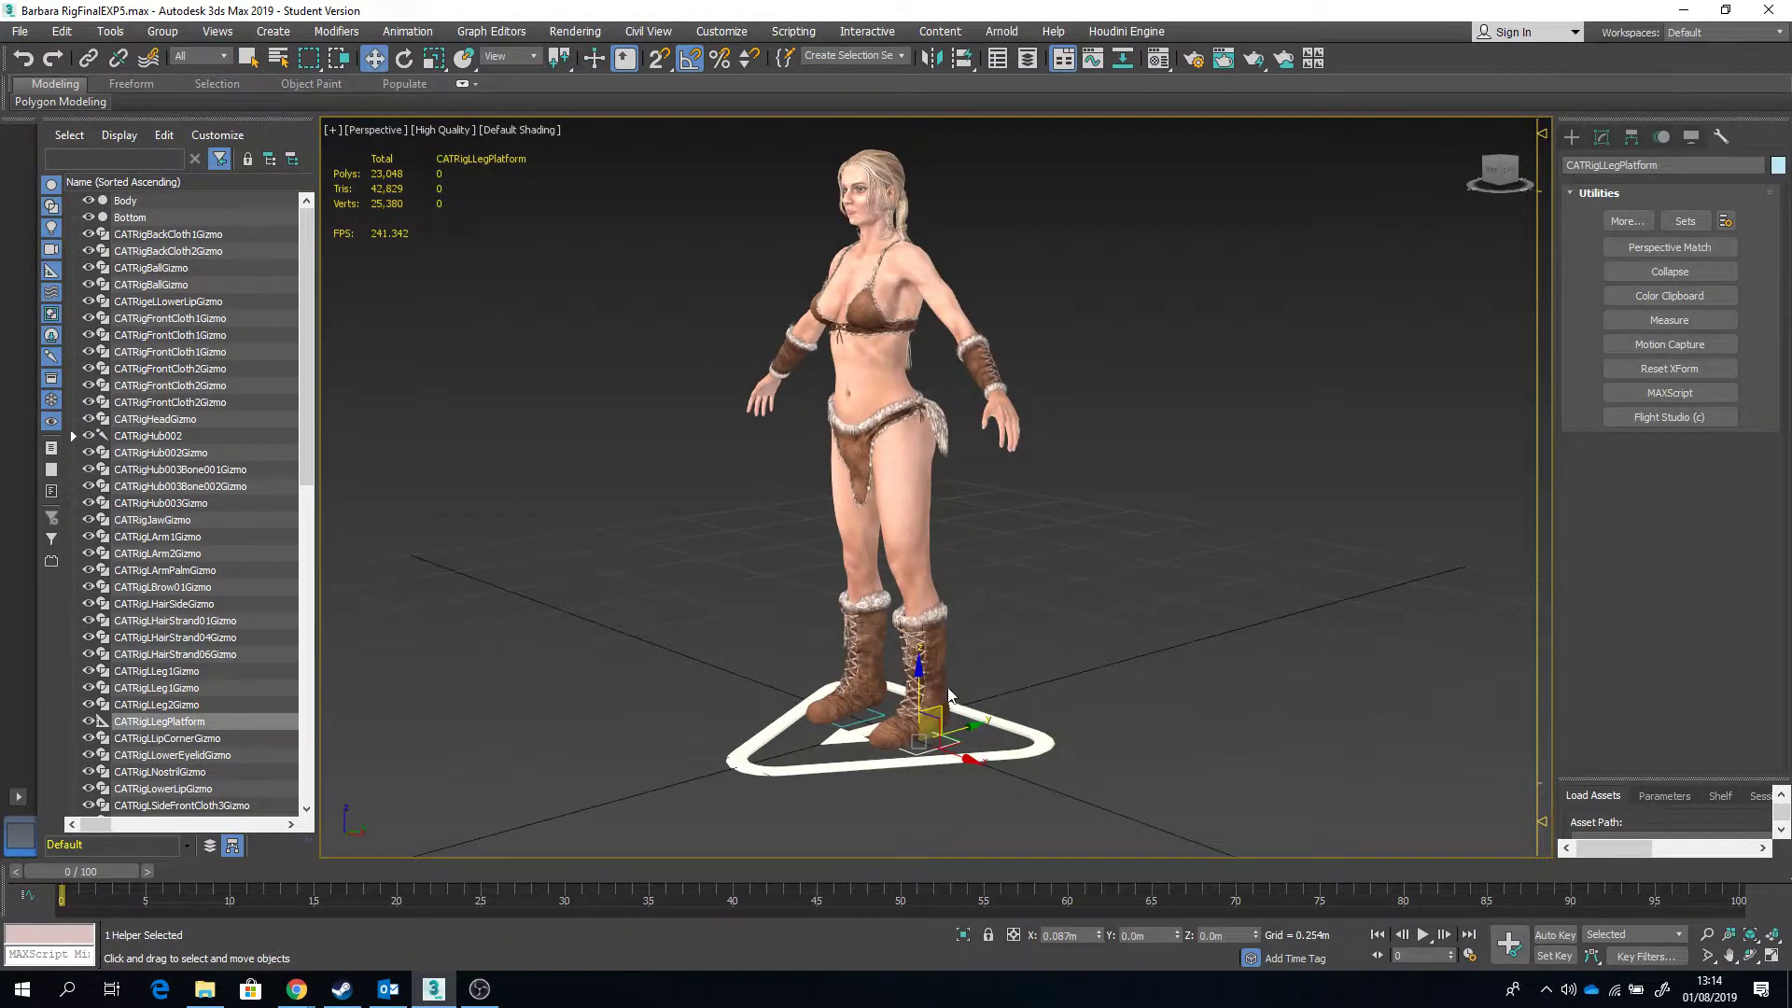
drag(946, 711, 774, 695)
key(ctrl+z)
alt+middle_drag(774, 695, 1010, 368)
alt+middle_drag(1184, 239, 1145, 326)
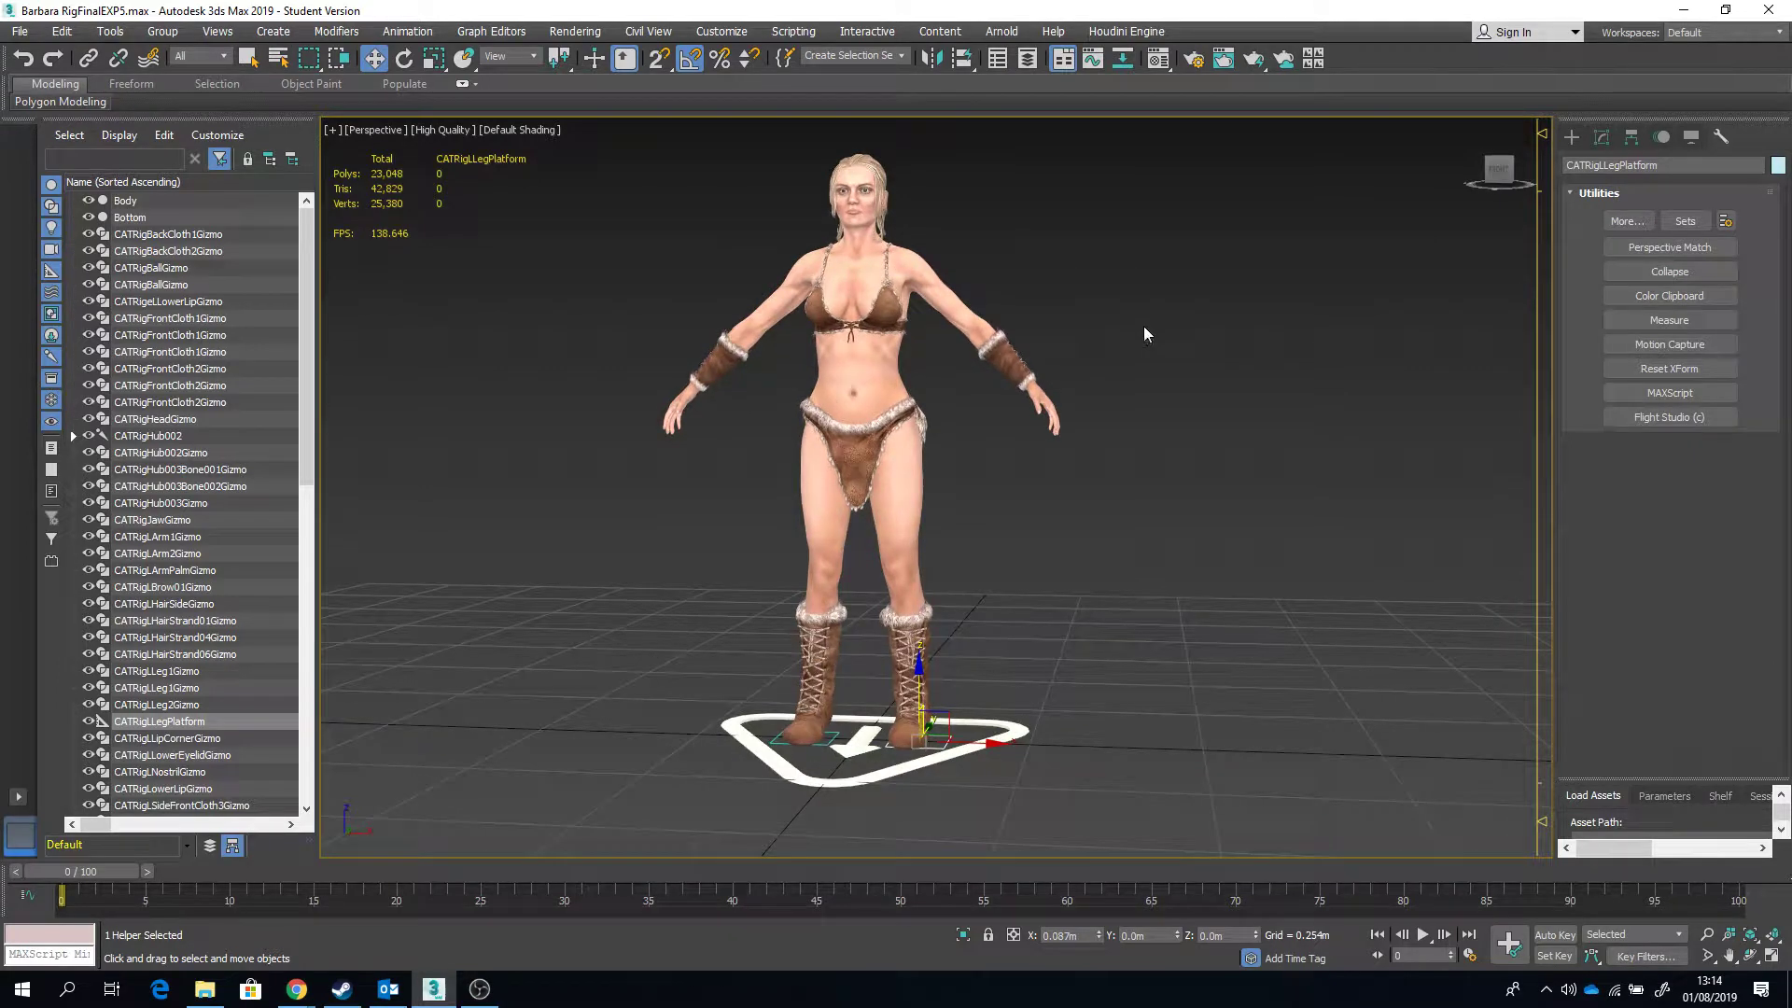
click(1170, 299)
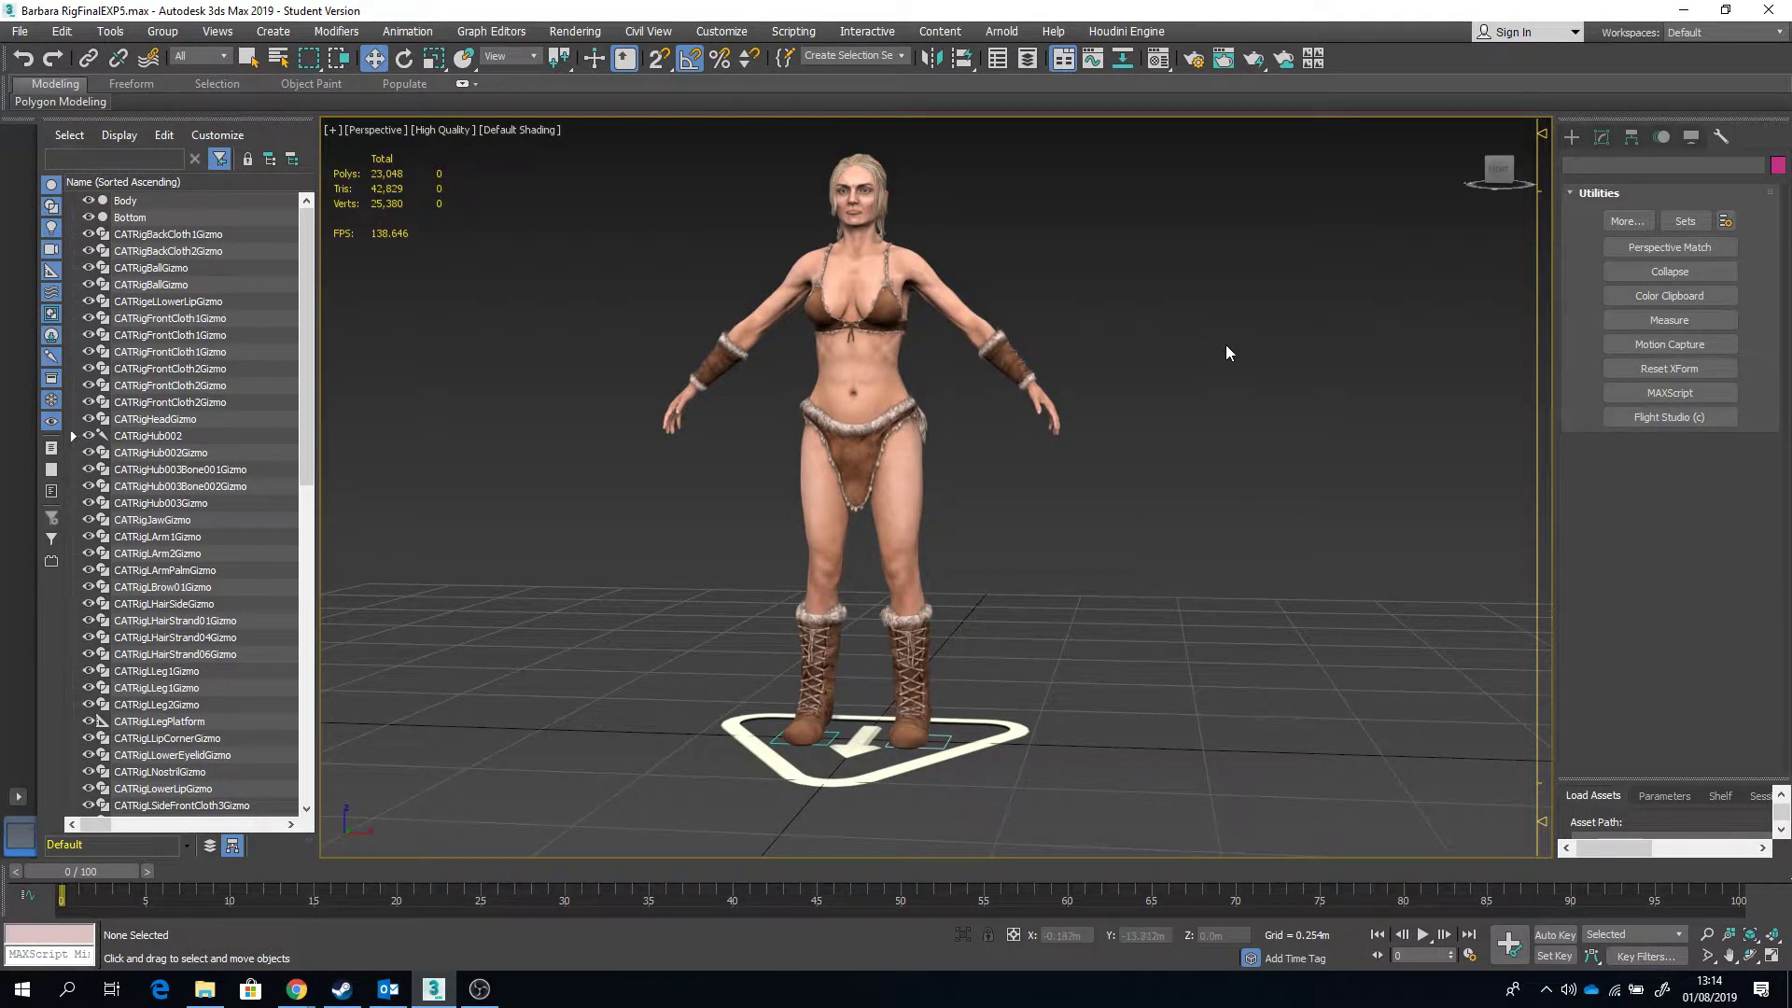
Step: Inspect the modifier stack of the character's body mesh, and clear the selection
middle_drag(1225, 344, 1291, 400)
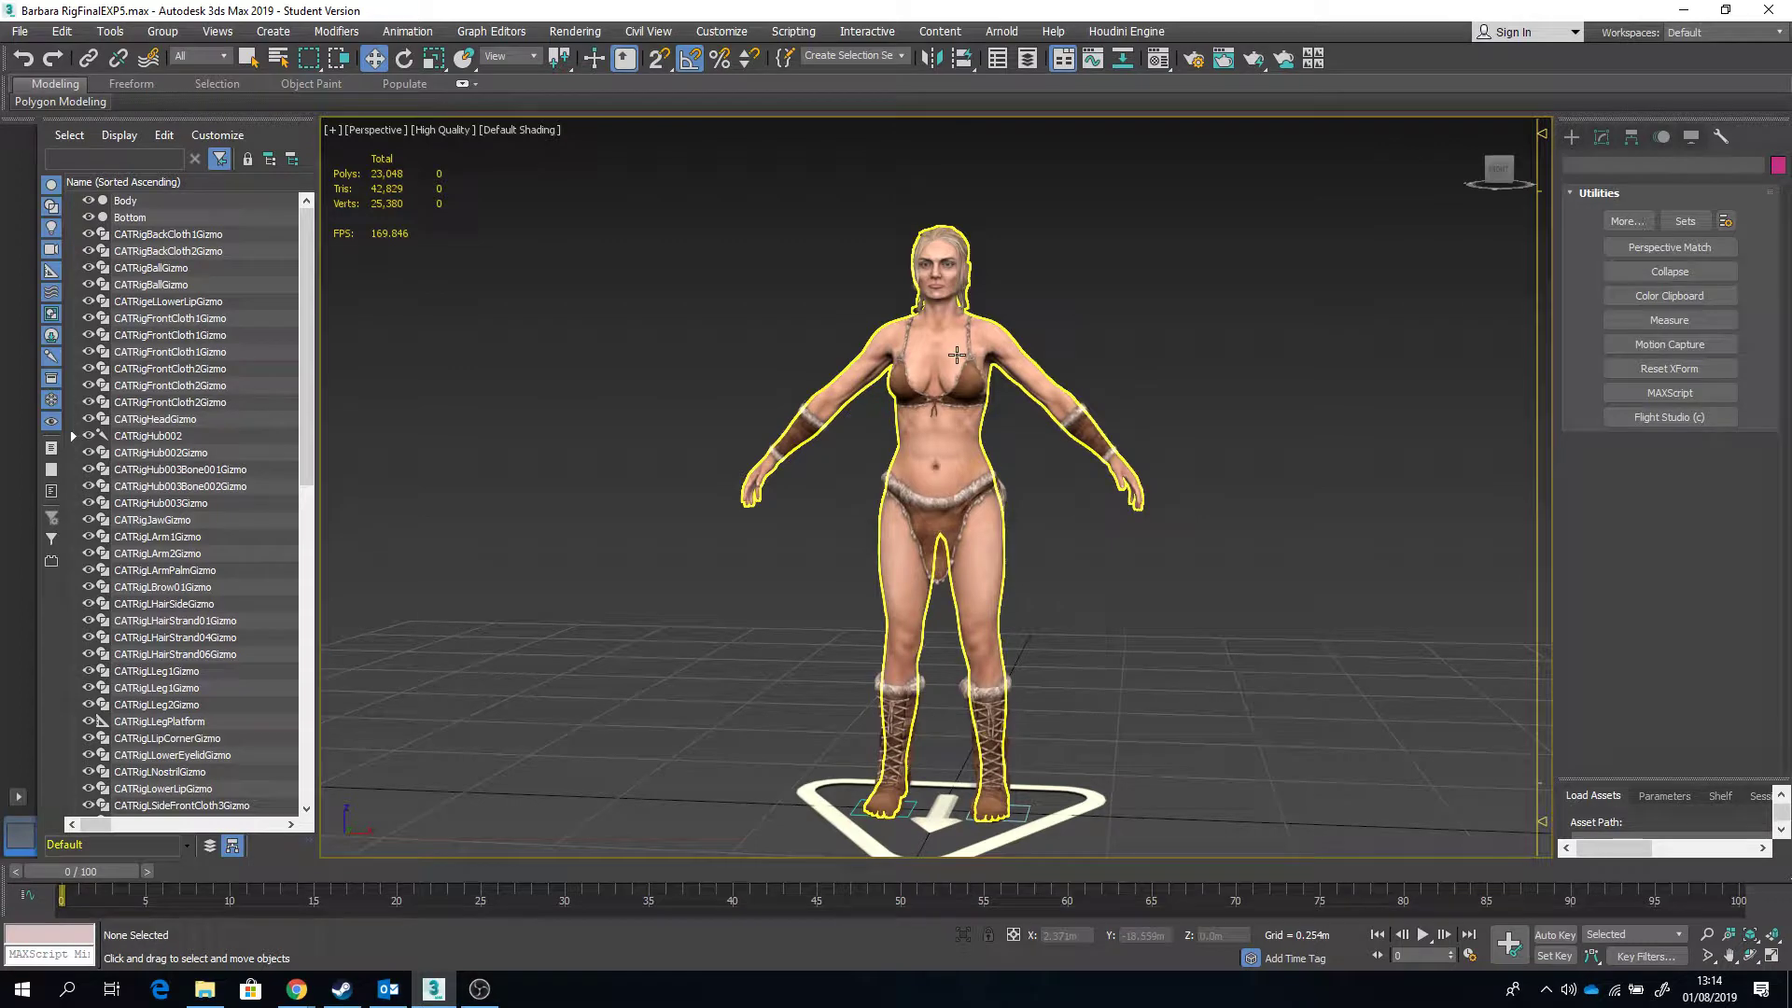
click(1067, 392)
click(1603, 138)
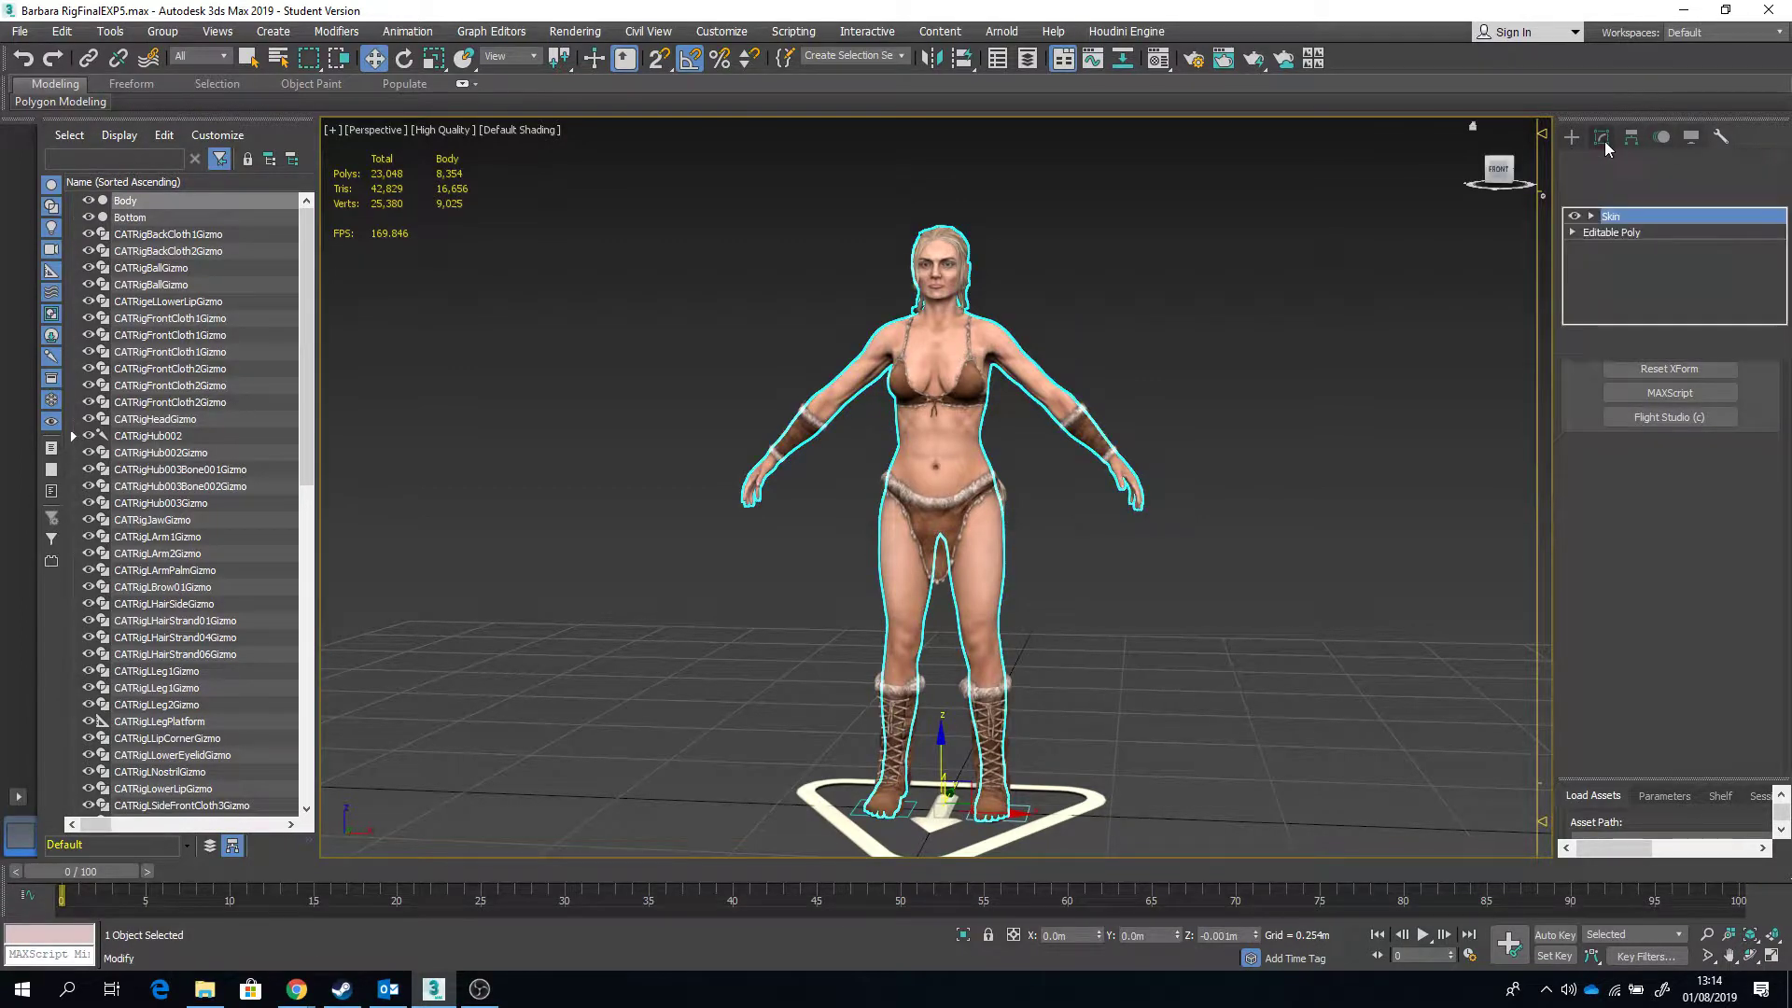
click(1306, 332)
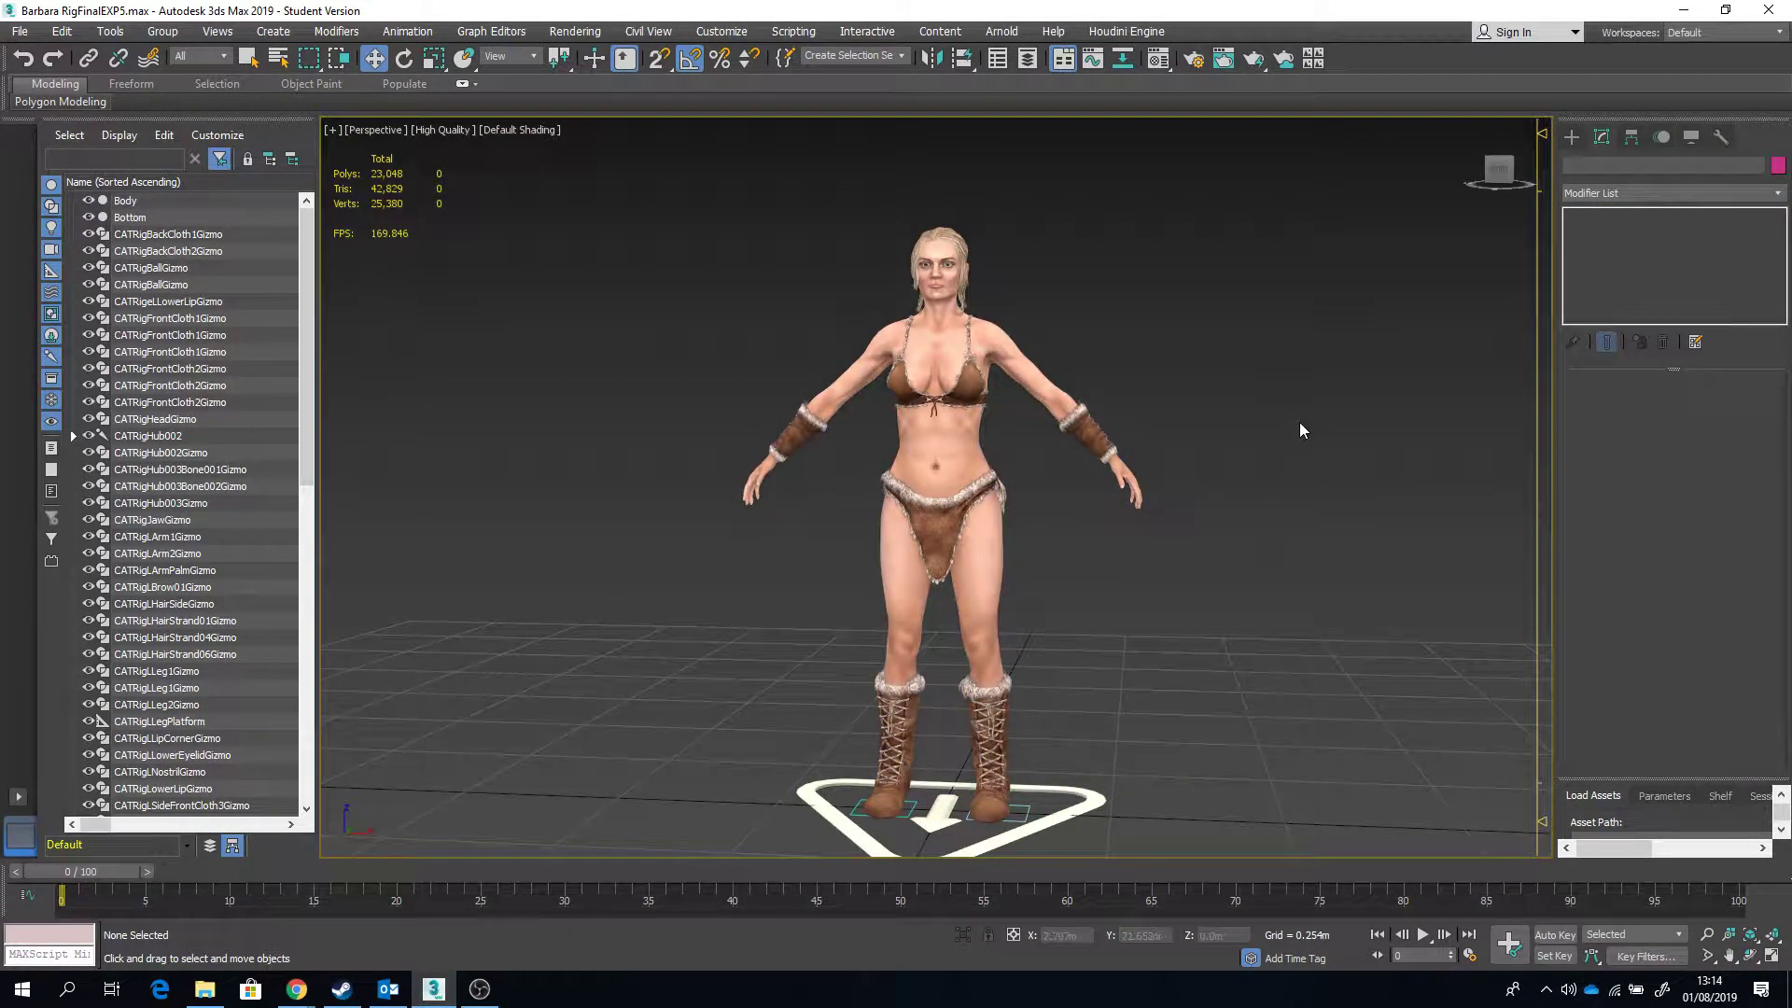
middle_drag(1296, 422, 1250, 412)
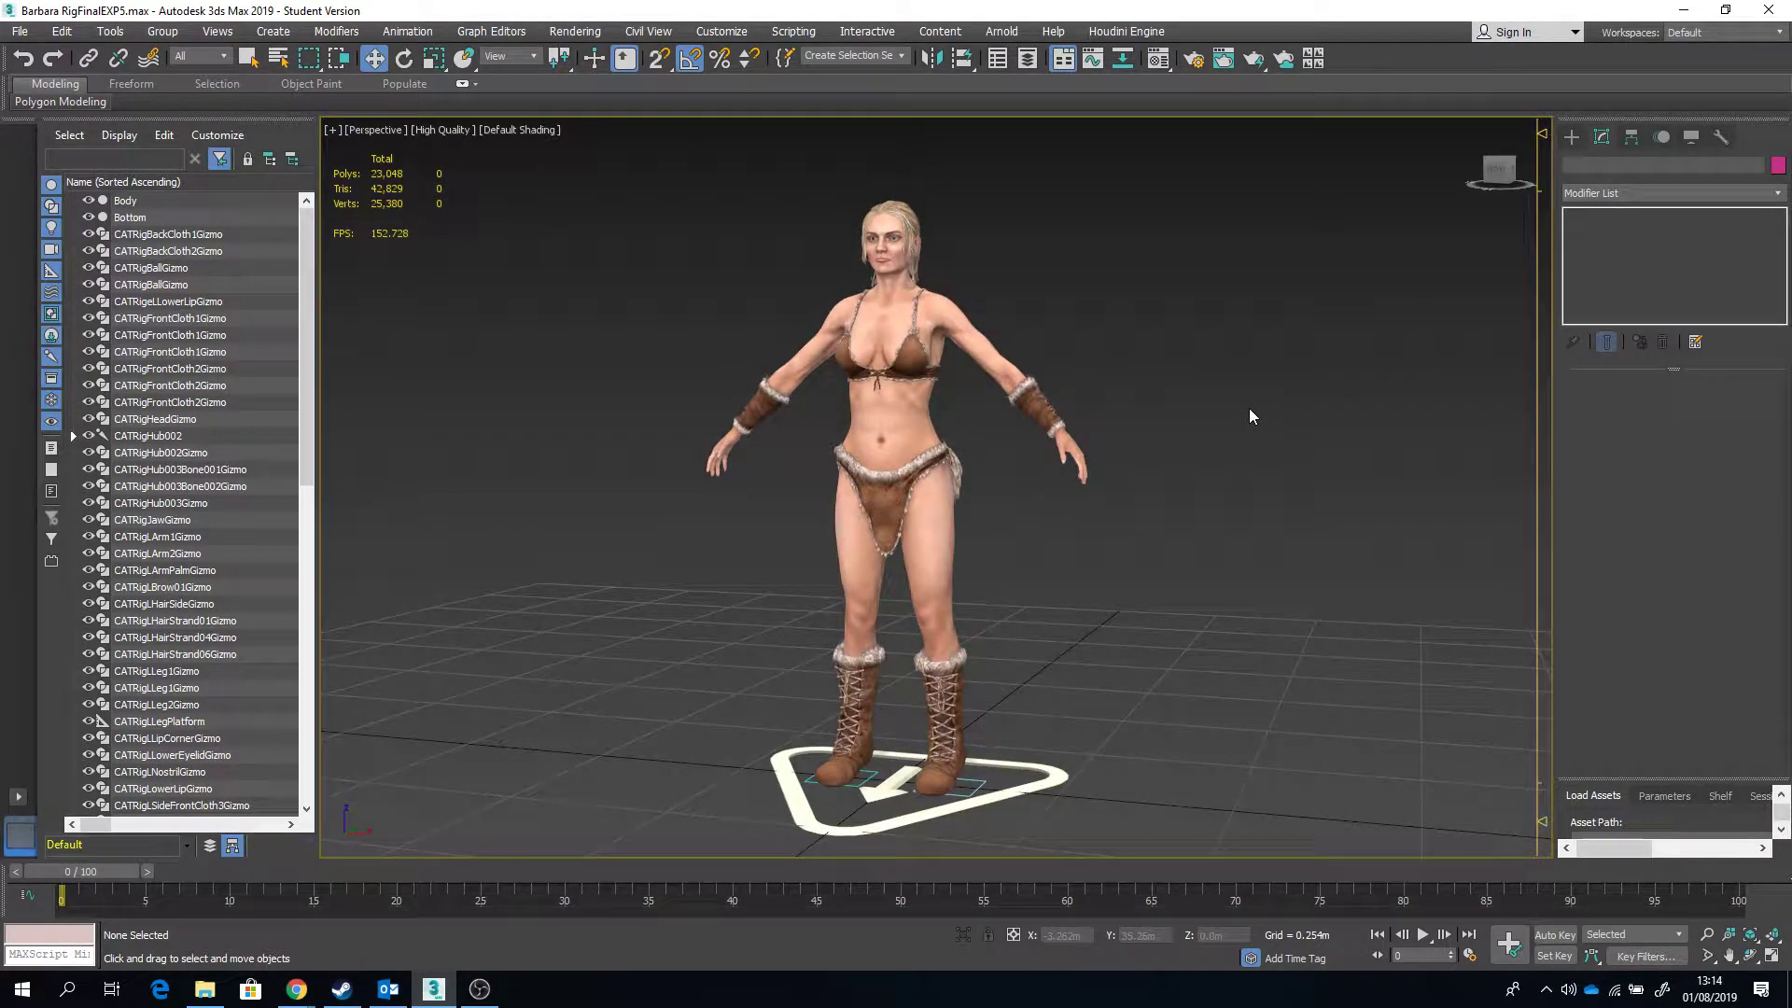
Step: In the scene's units setup, set the system unit scale to 1 unit = 1.0 Meters and accept the settings
click(710, 33)
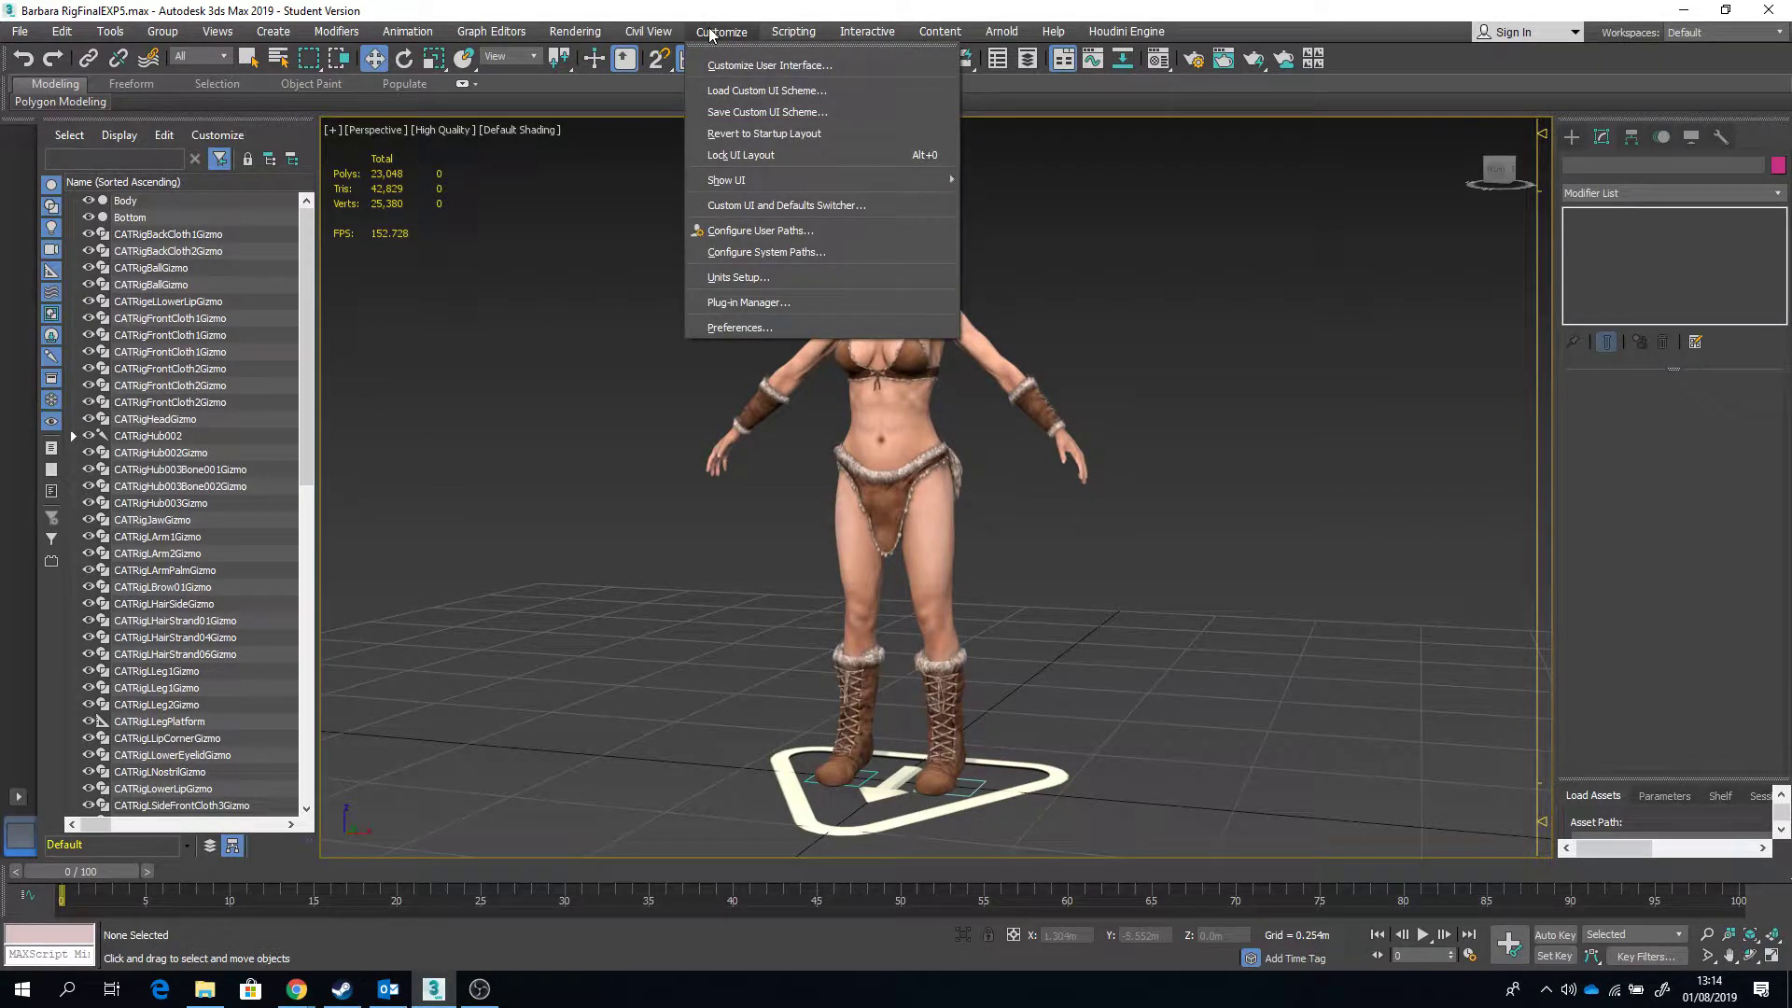
click(769, 278)
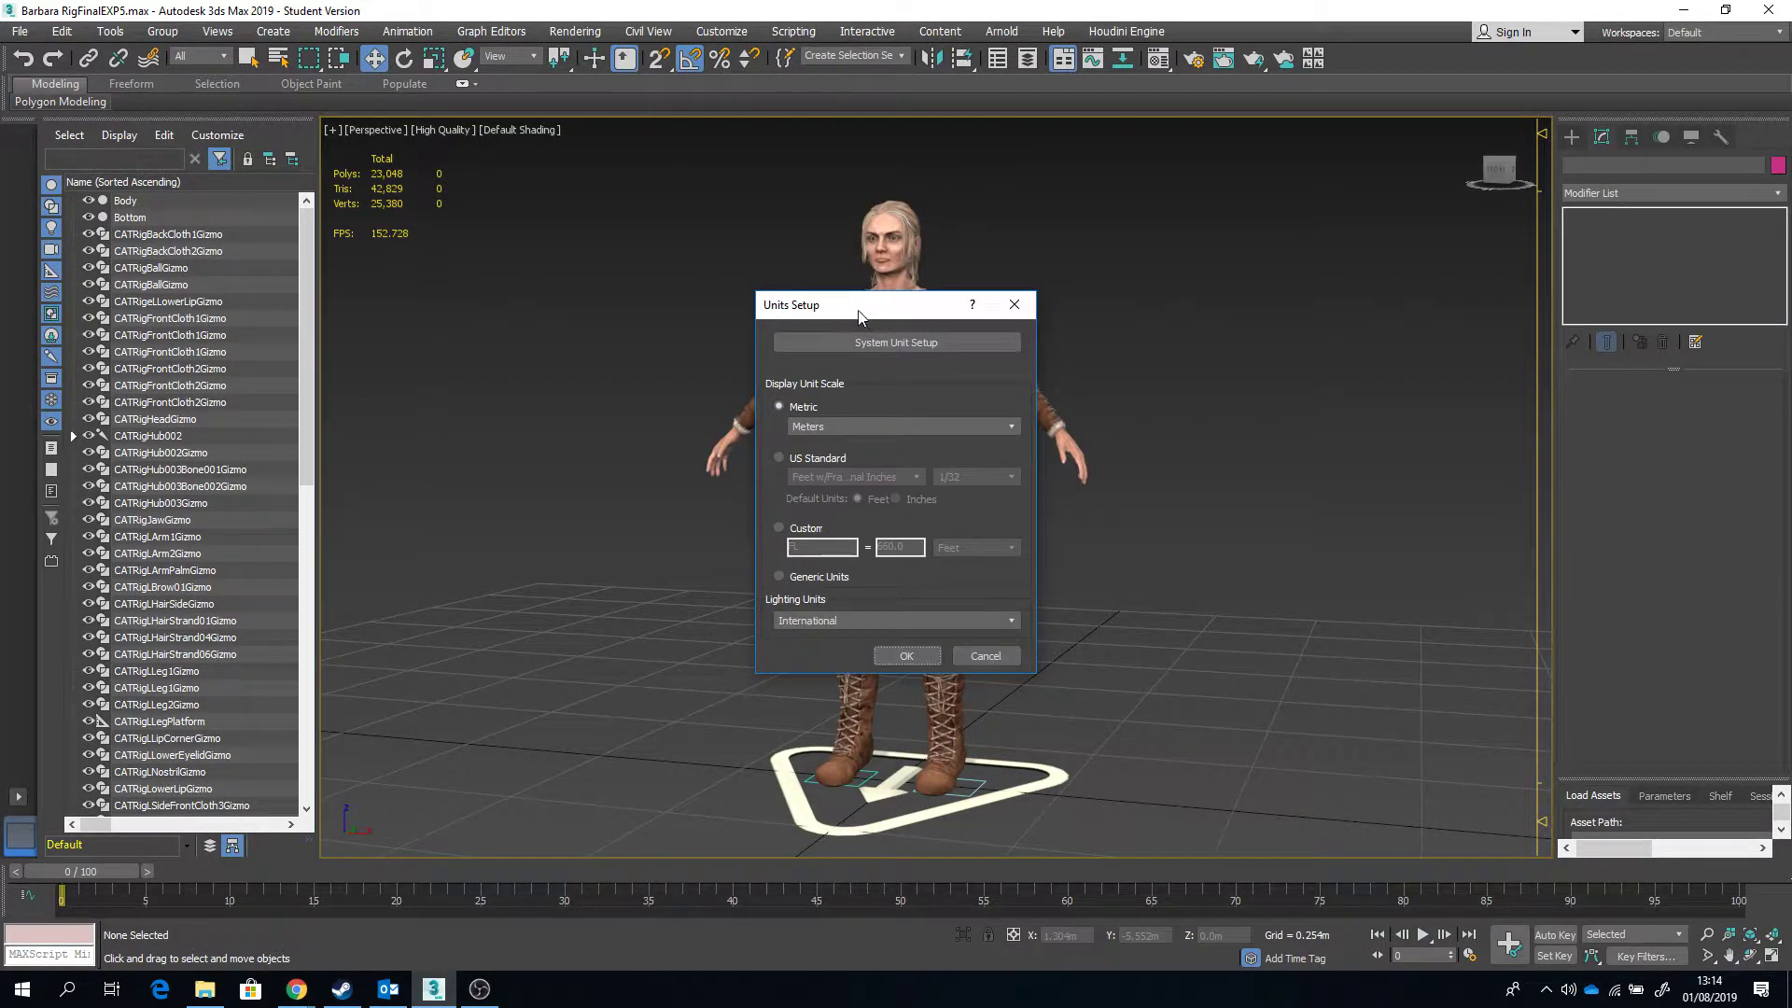
drag(859, 315, 1176, 268)
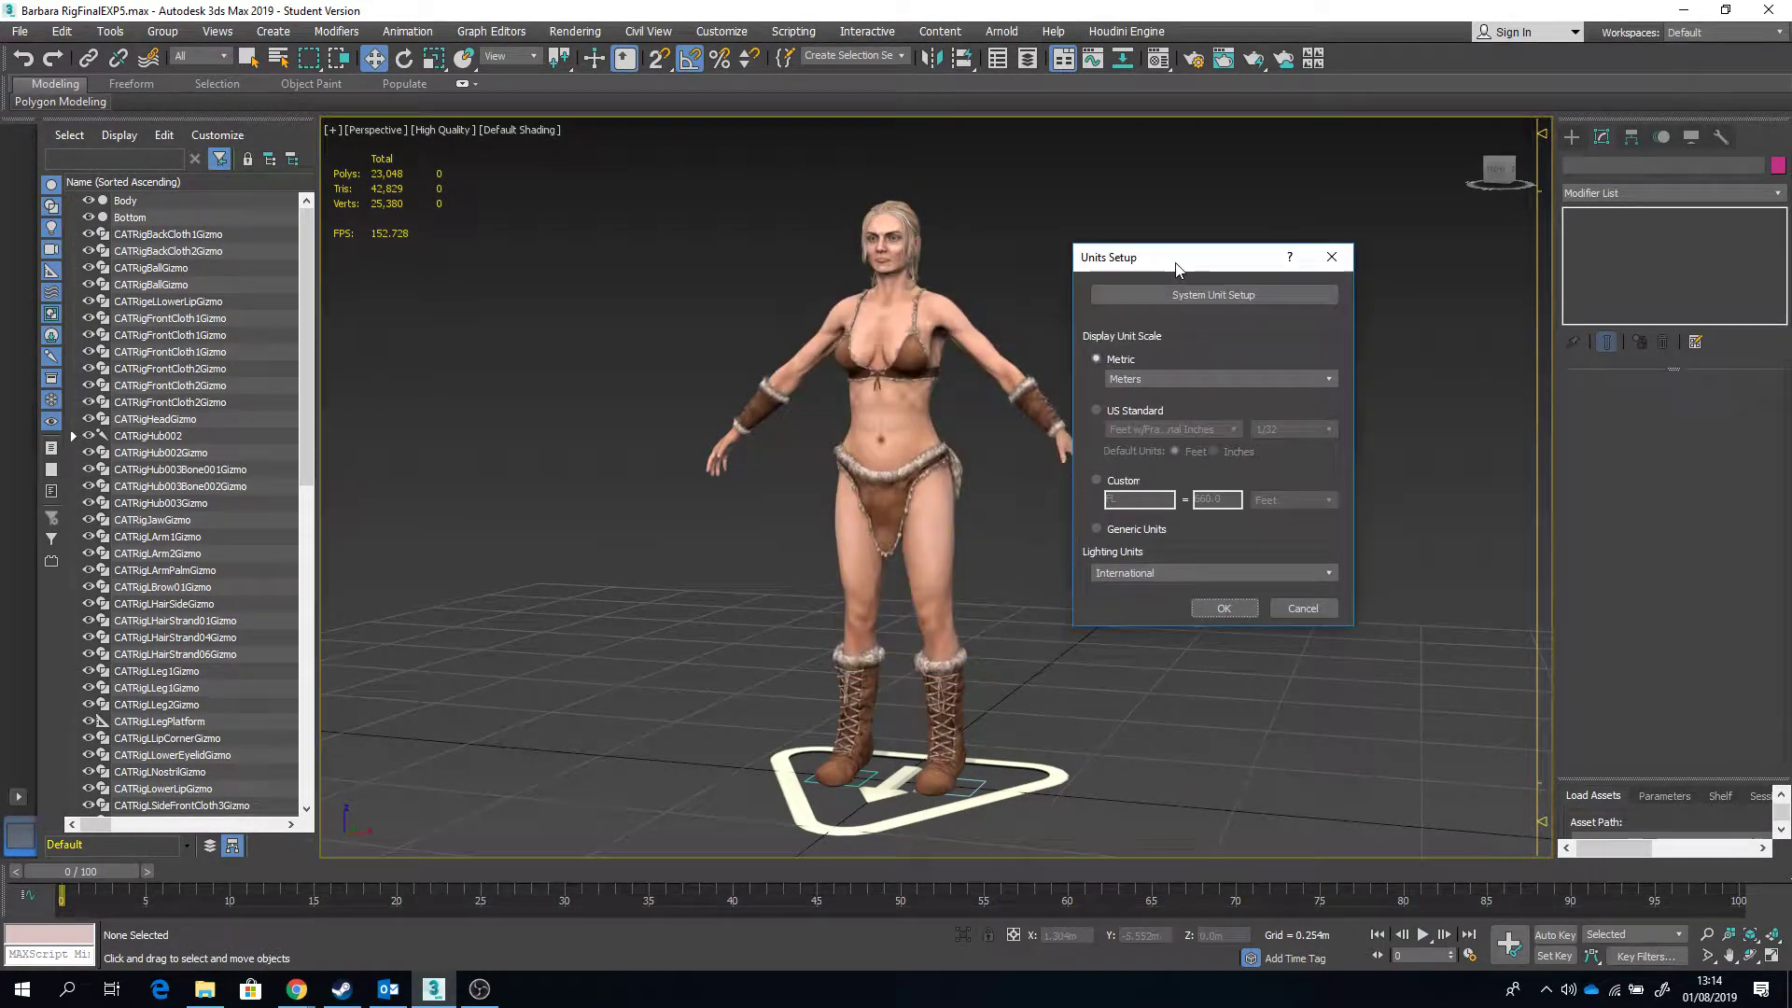
click(1184, 373)
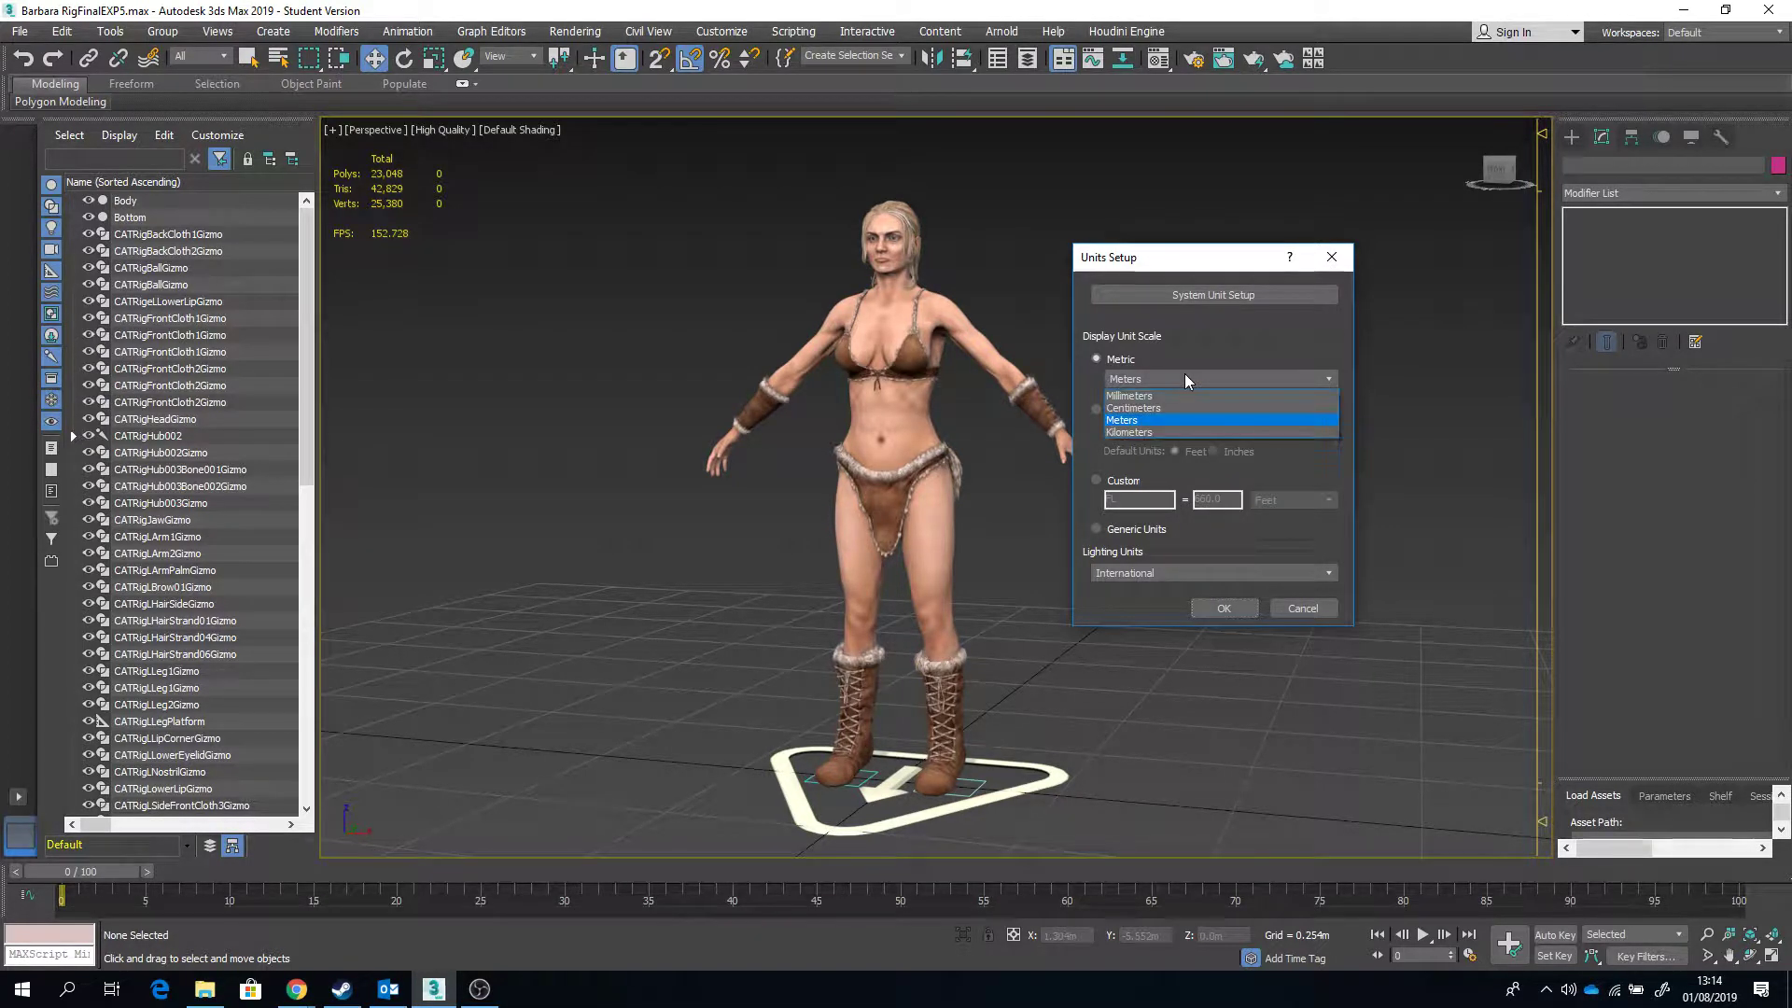
click(1205, 357)
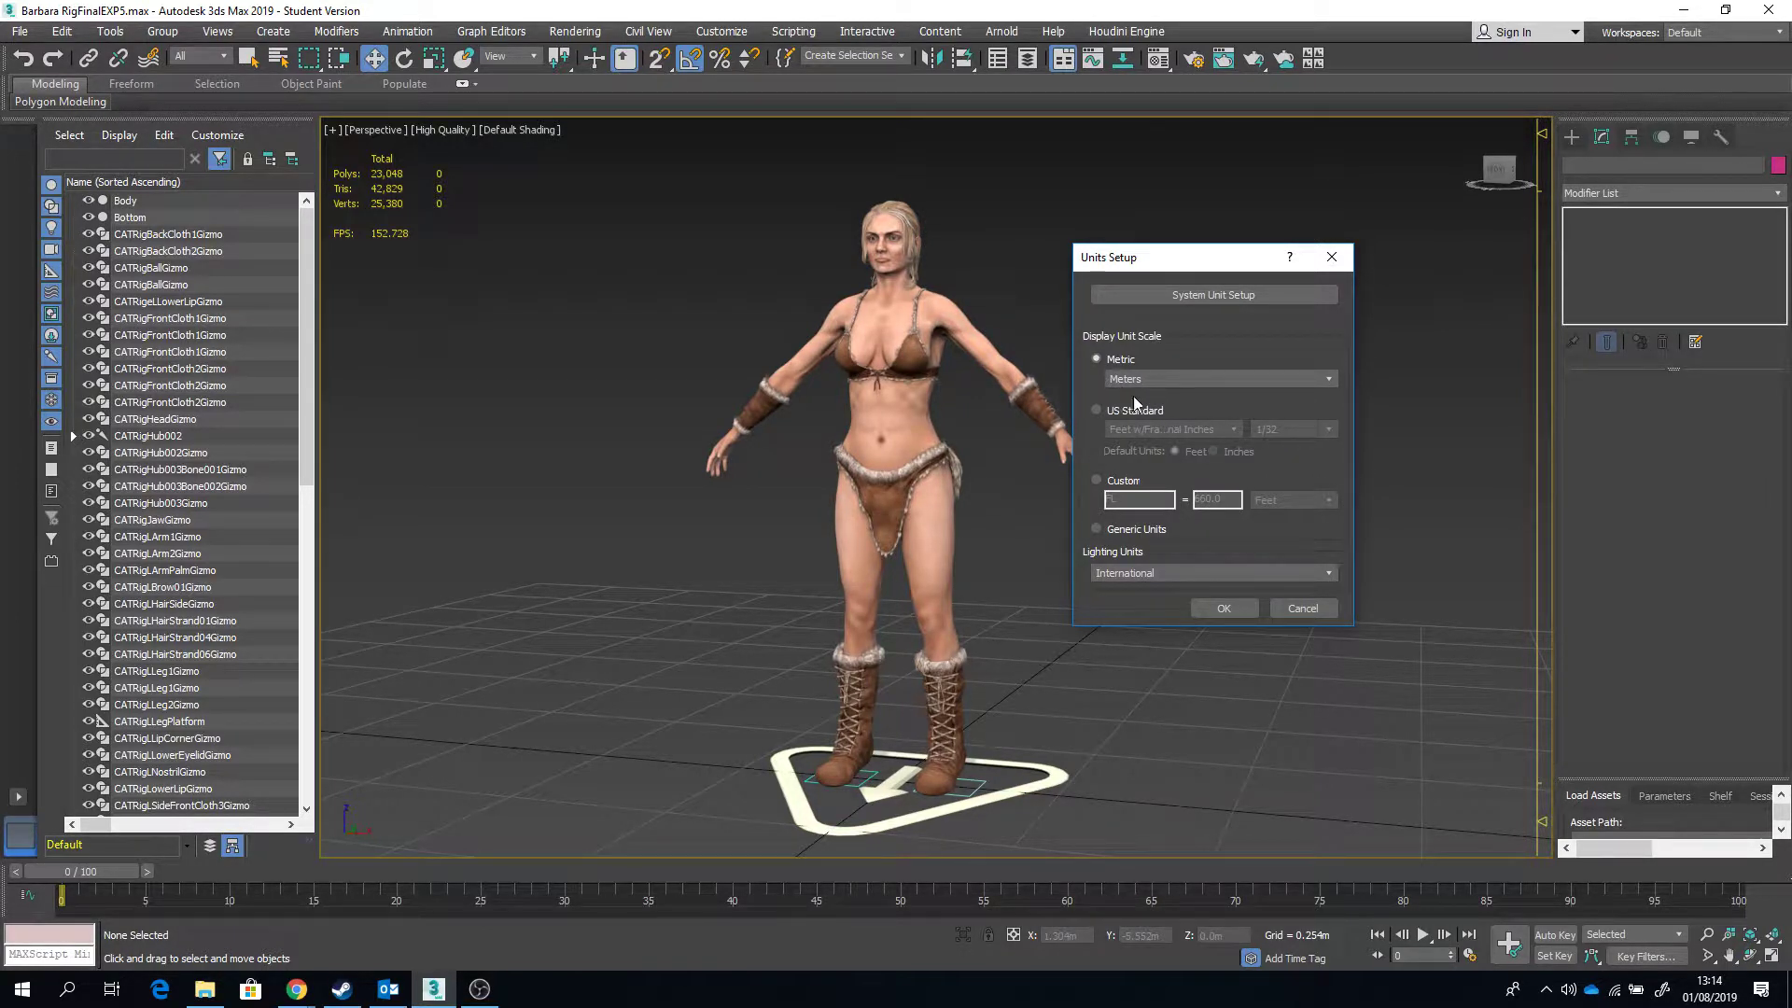
click(1193, 295)
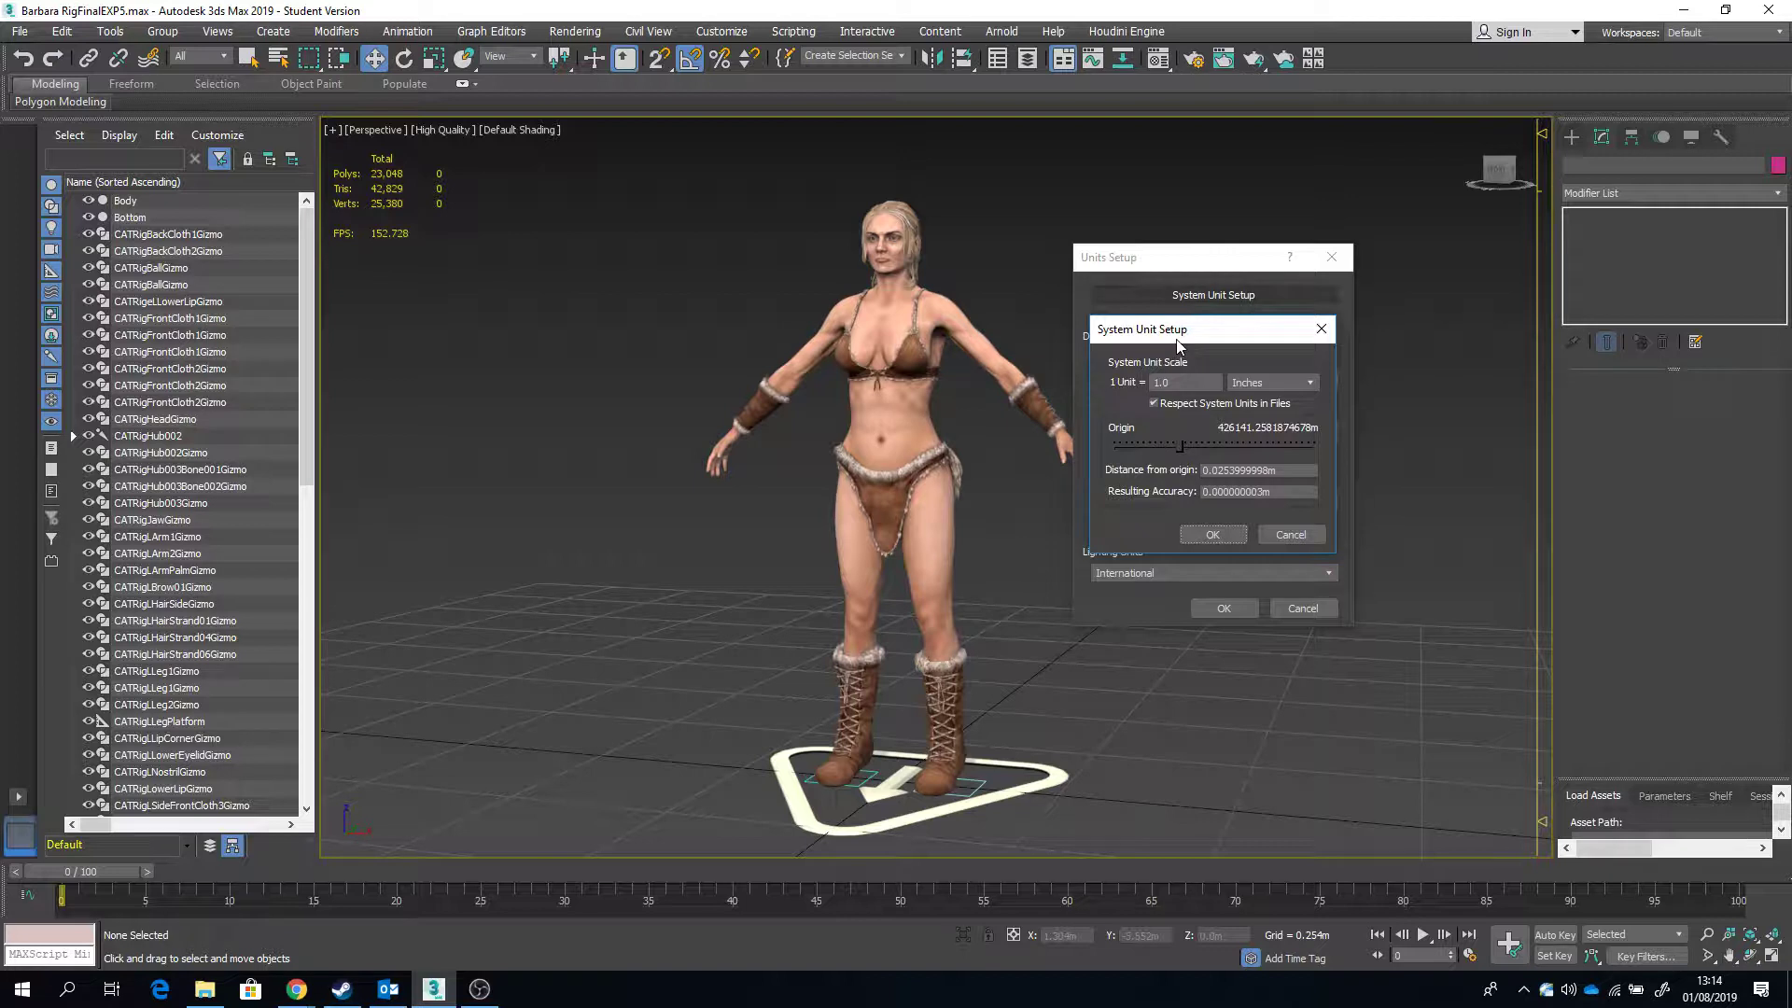
drag(1171, 340, 1372, 345)
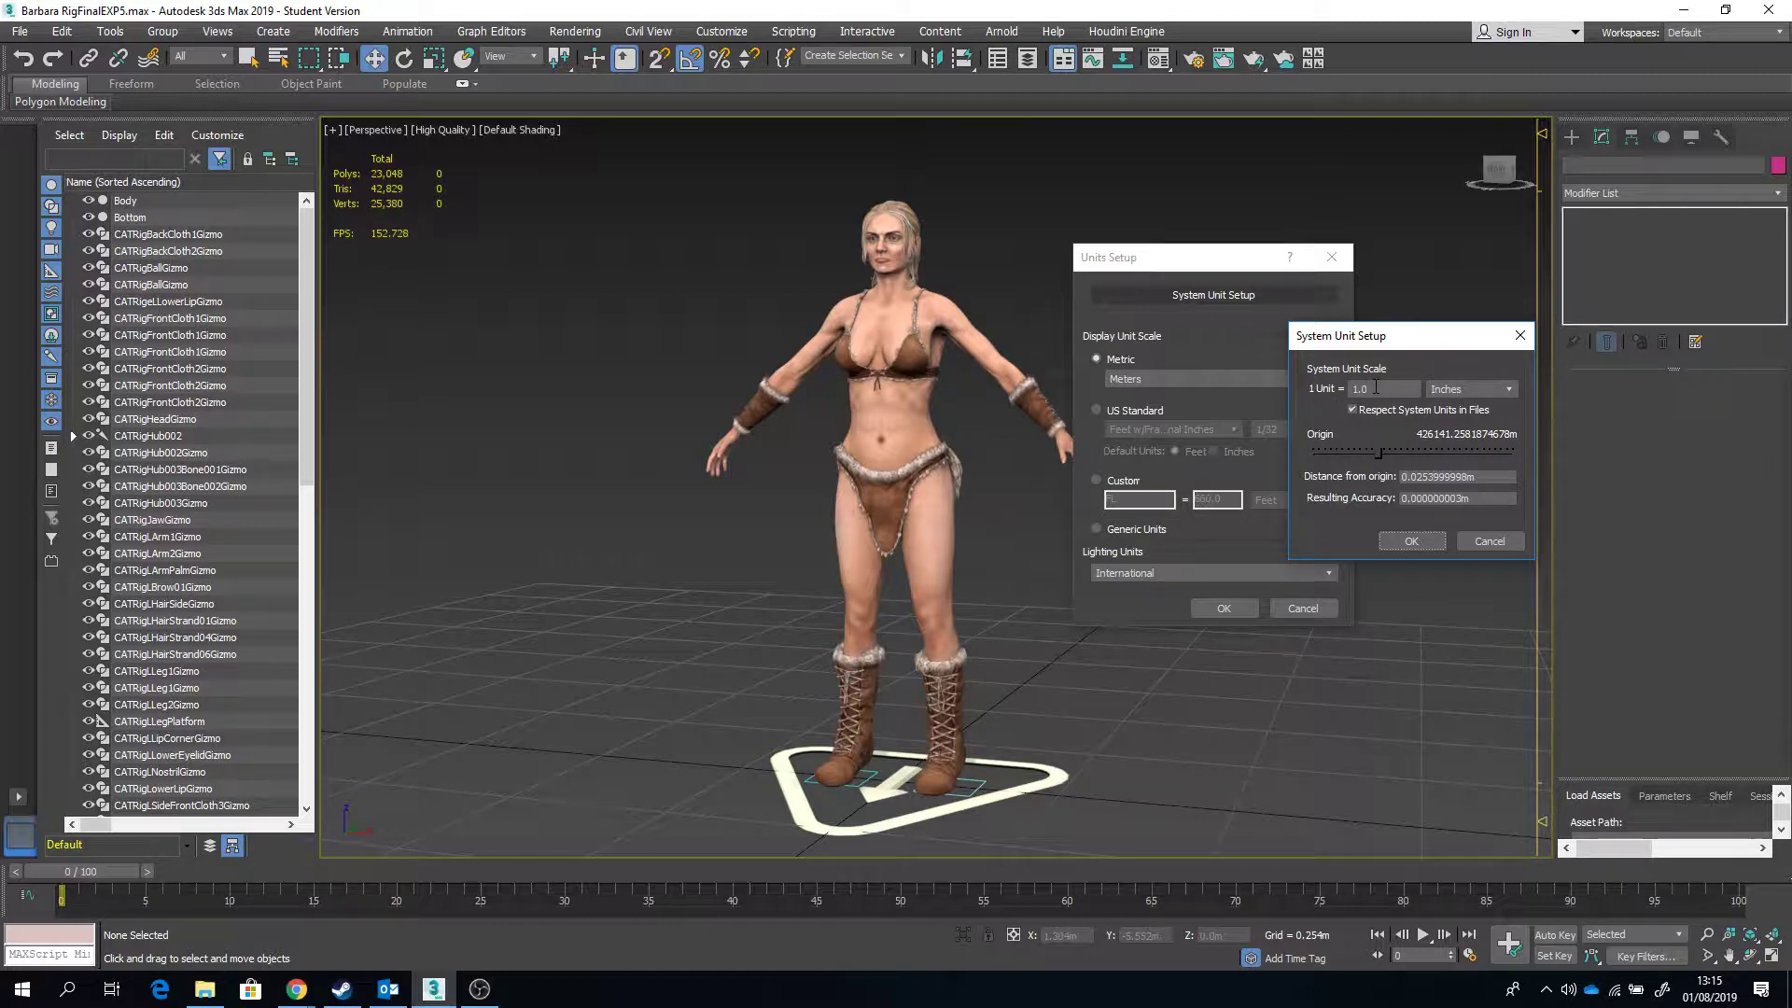
click(1480, 389)
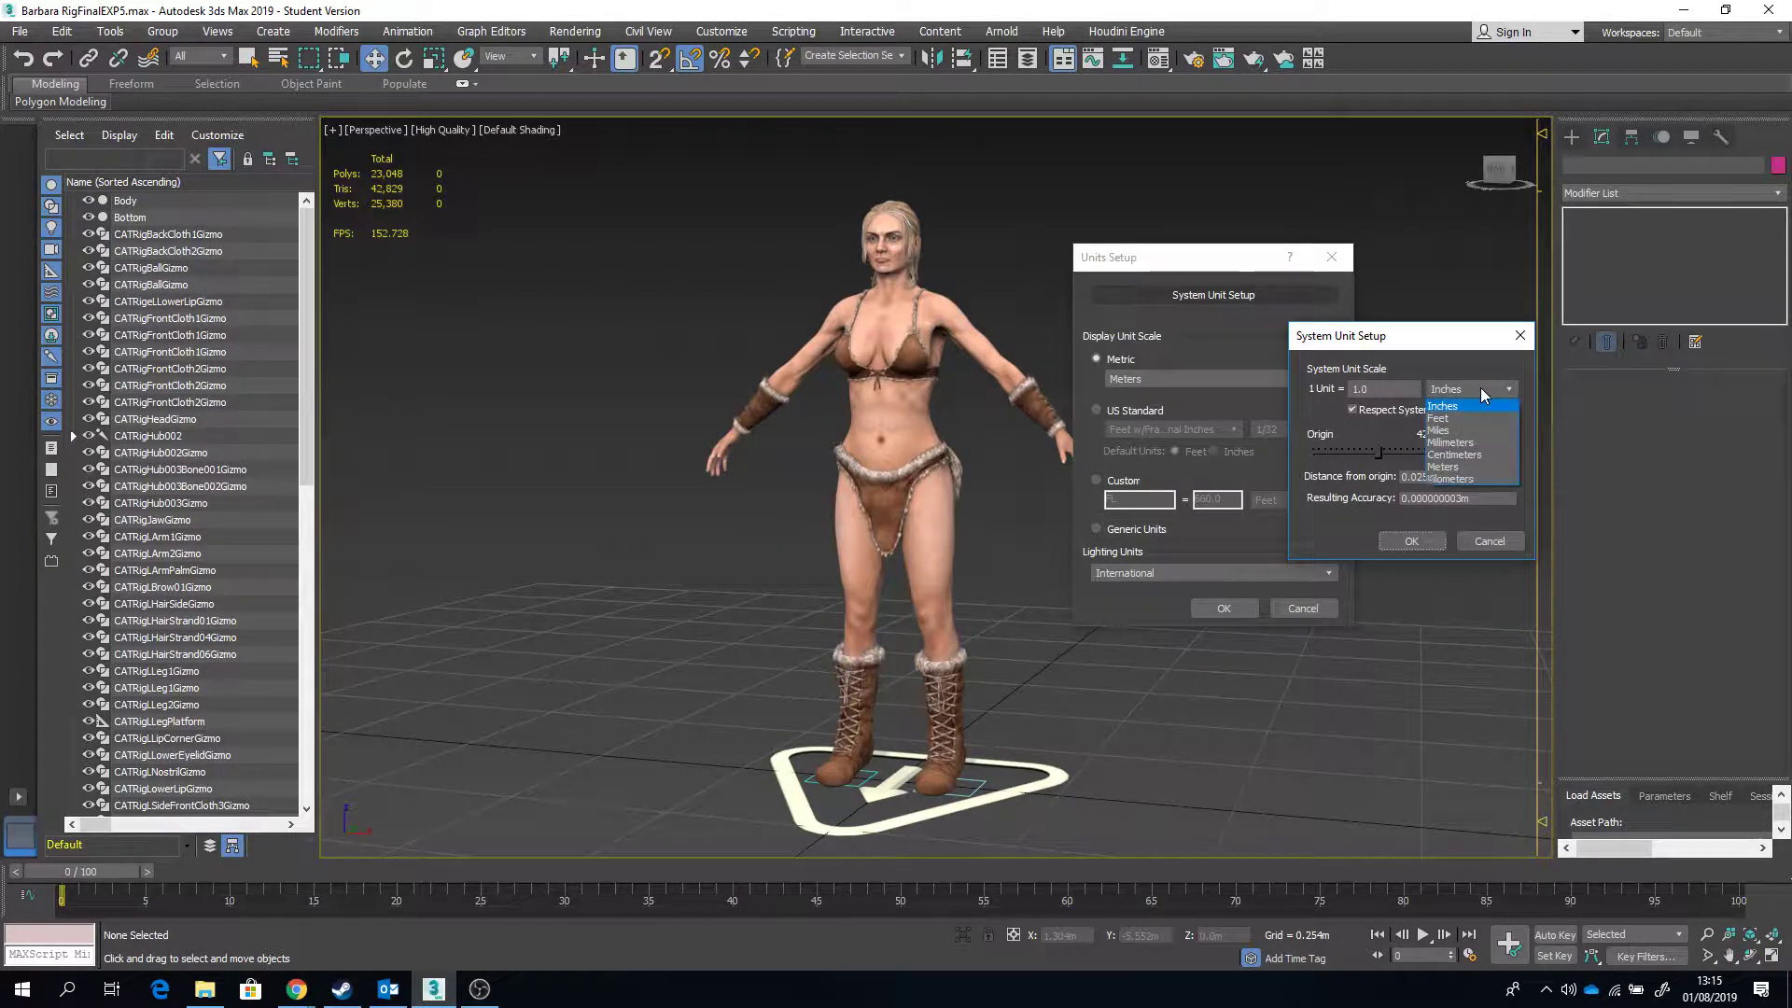
click(1458, 466)
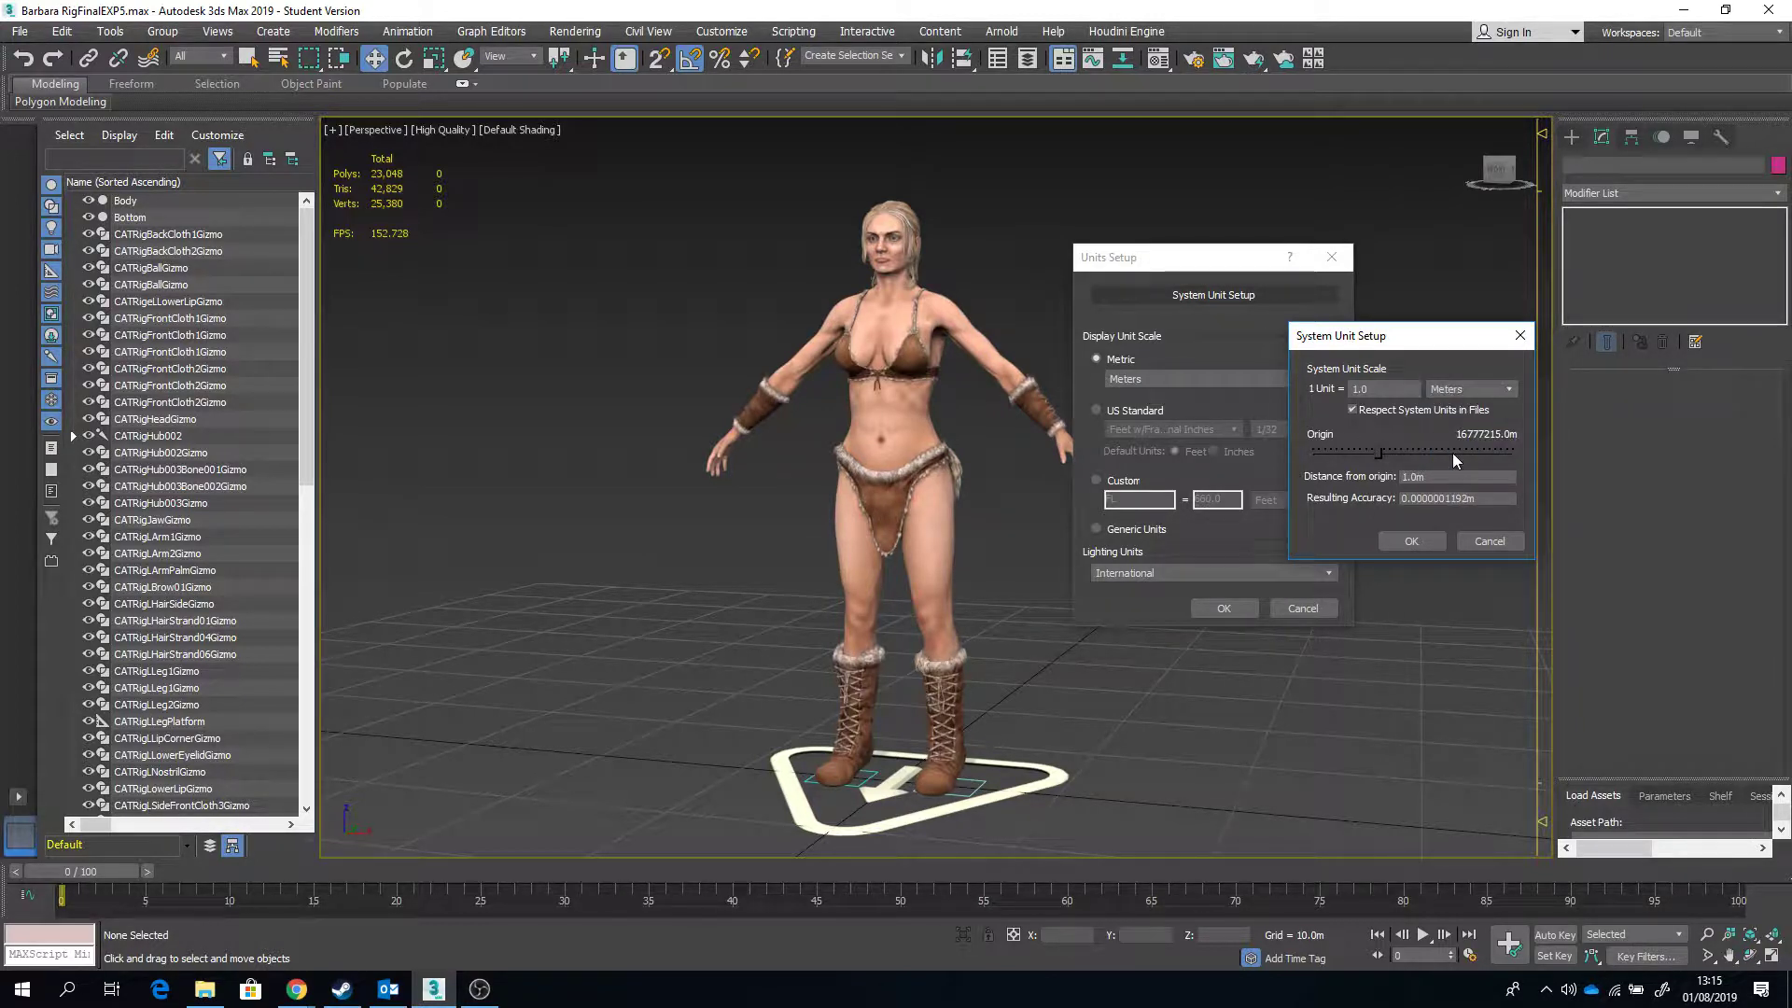
click(1416, 541)
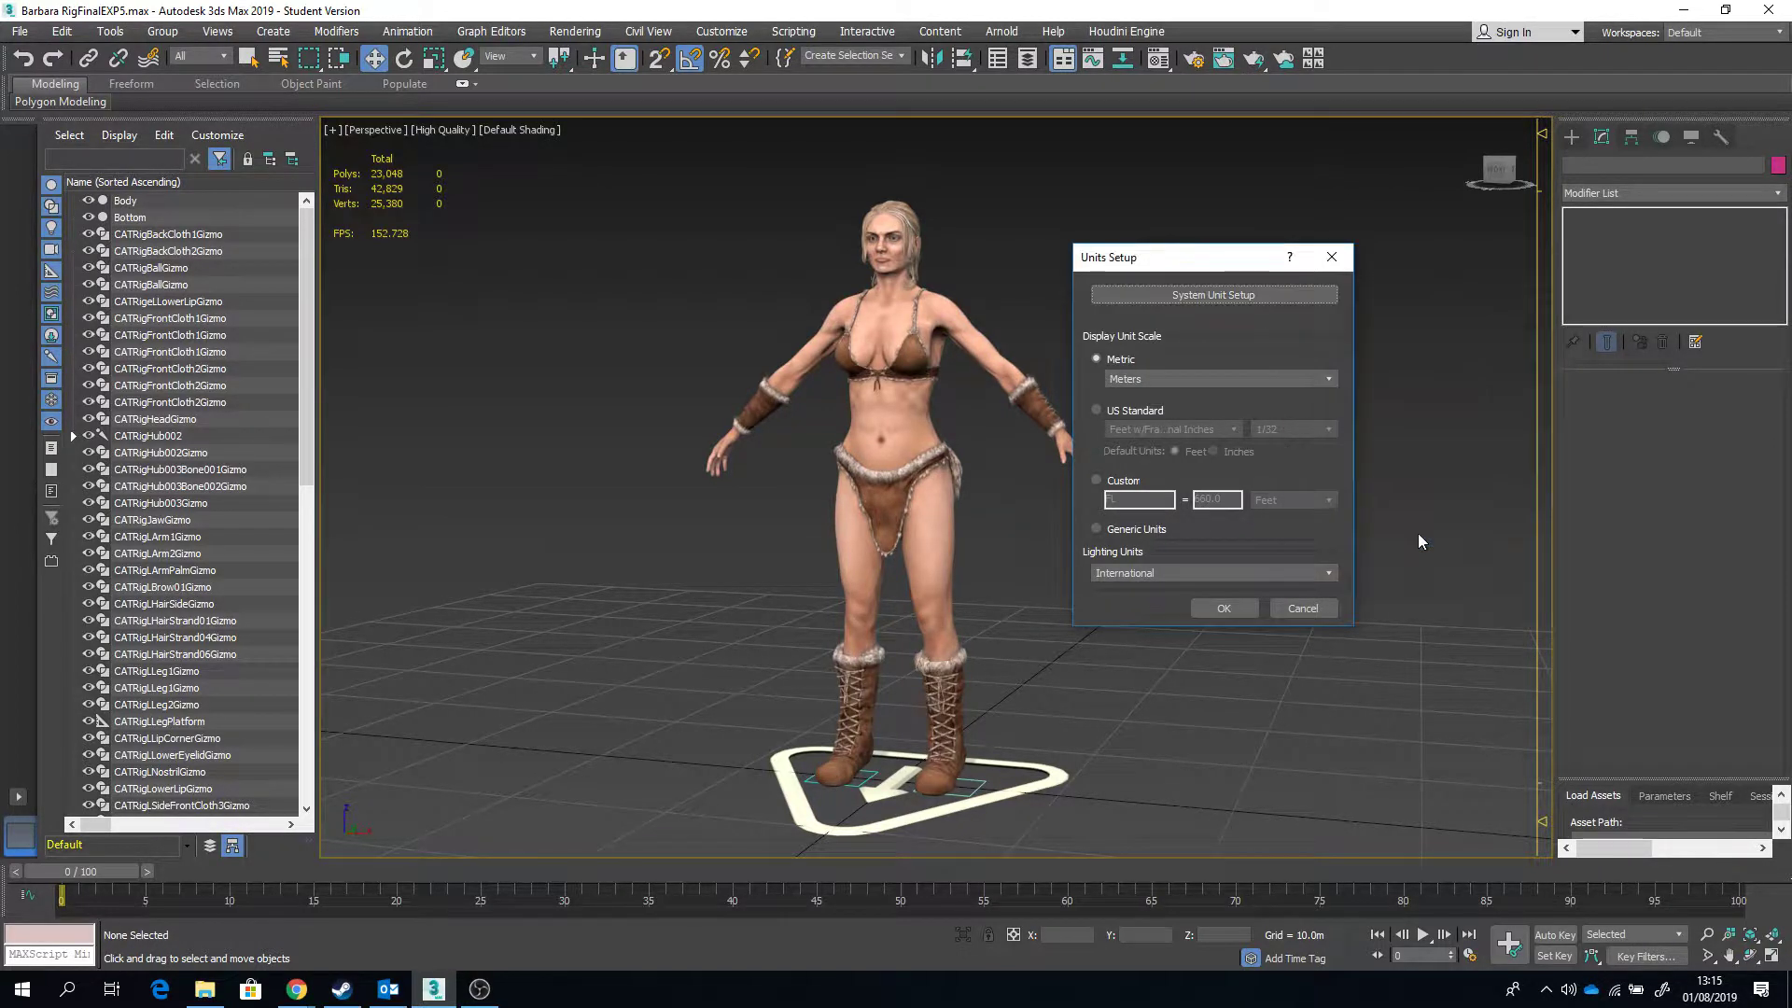
click(1198, 607)
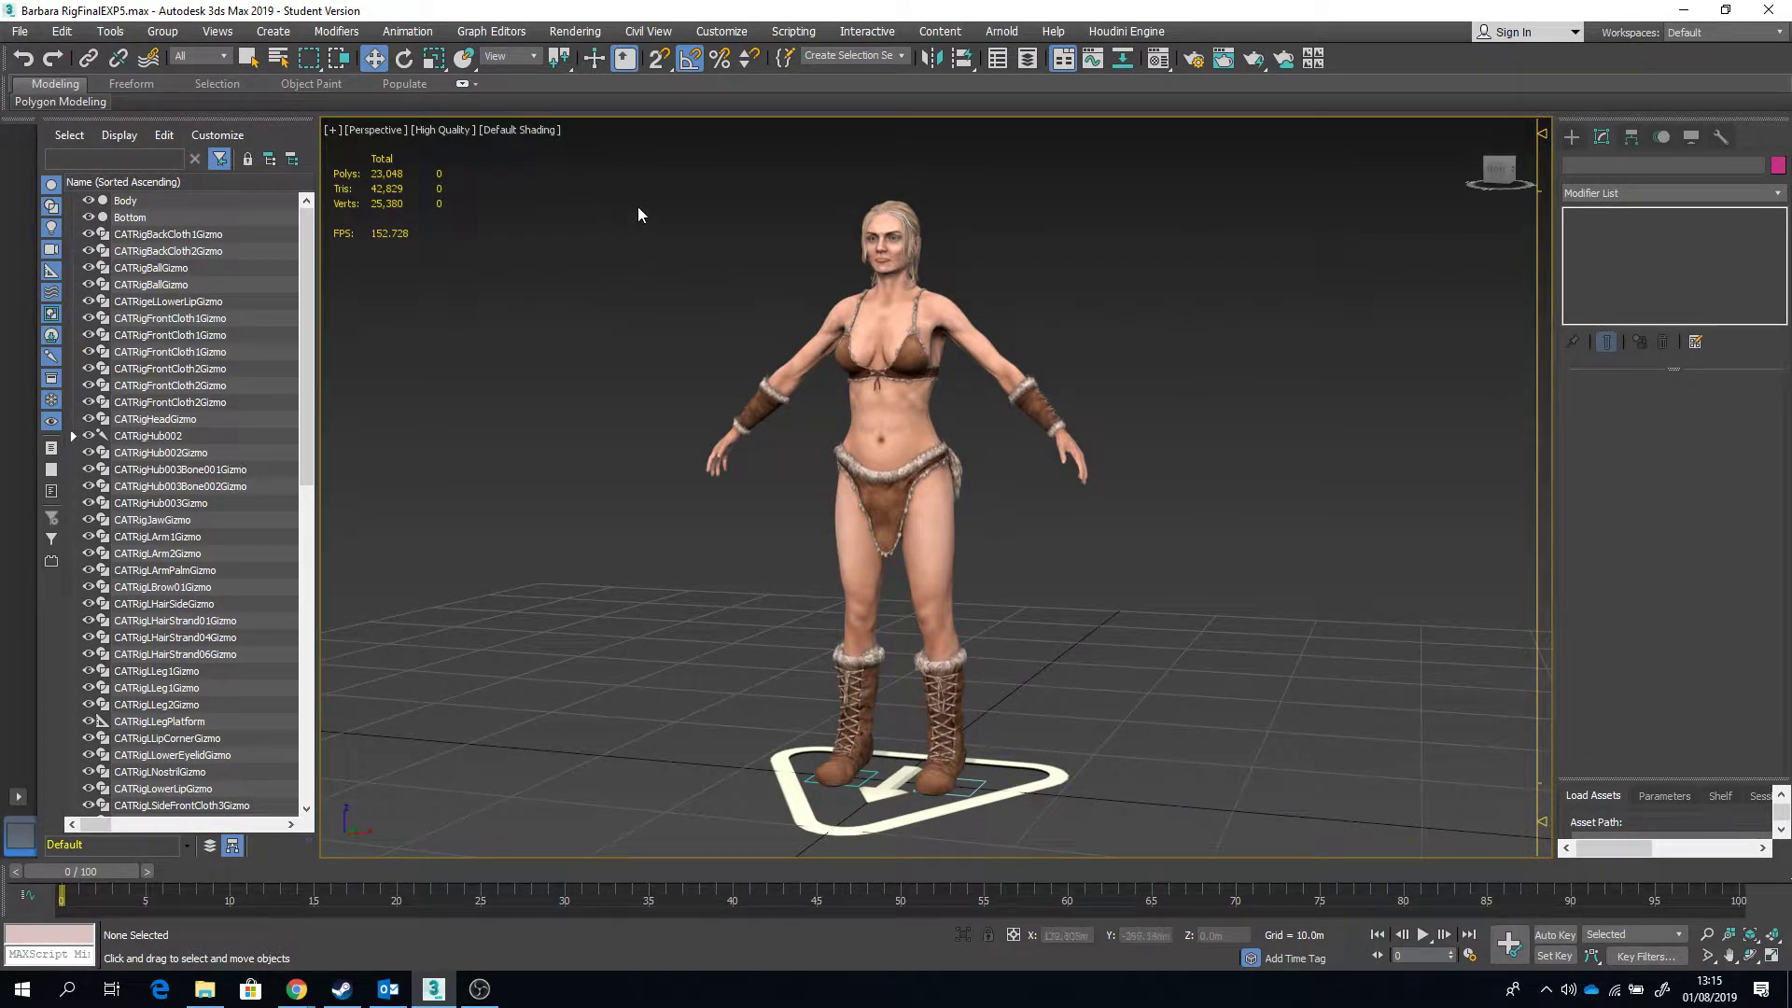
Step: Select all of the character's mesh parts together and measure their overall dimensions with the Measure utility
drag(621, 163, 1217, 696)
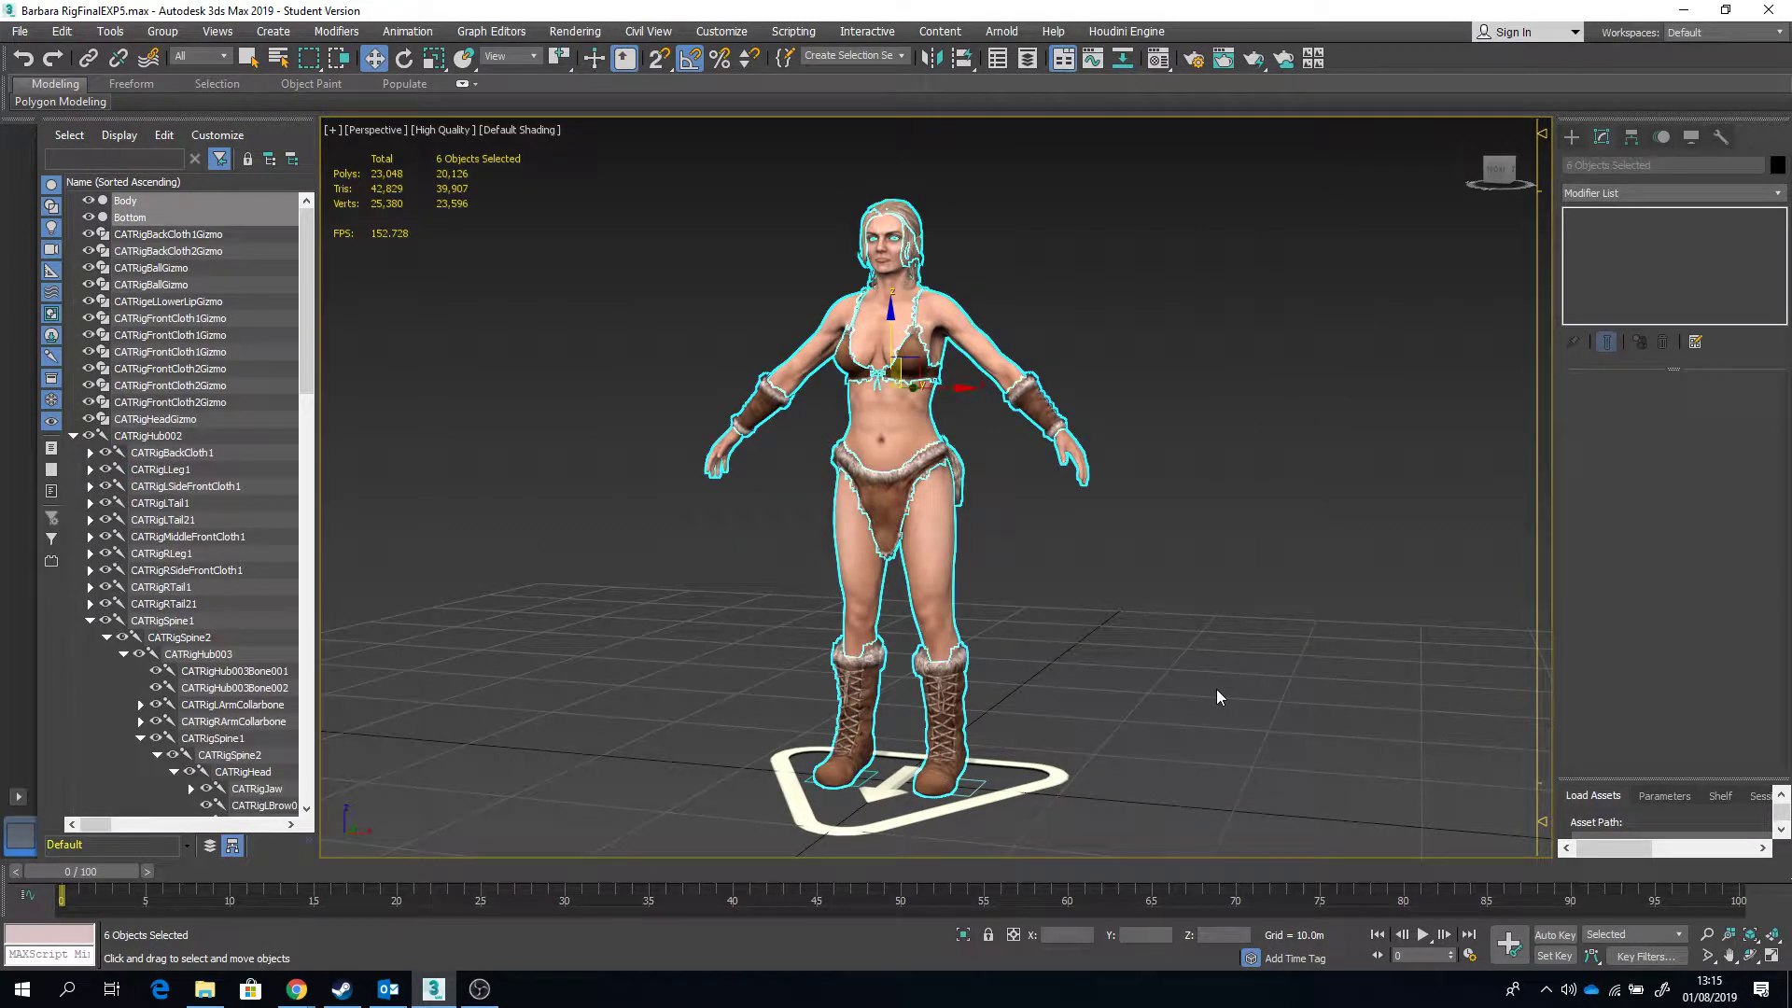
click(1727, 137)
click(1728, 368)
click(1678, 321)
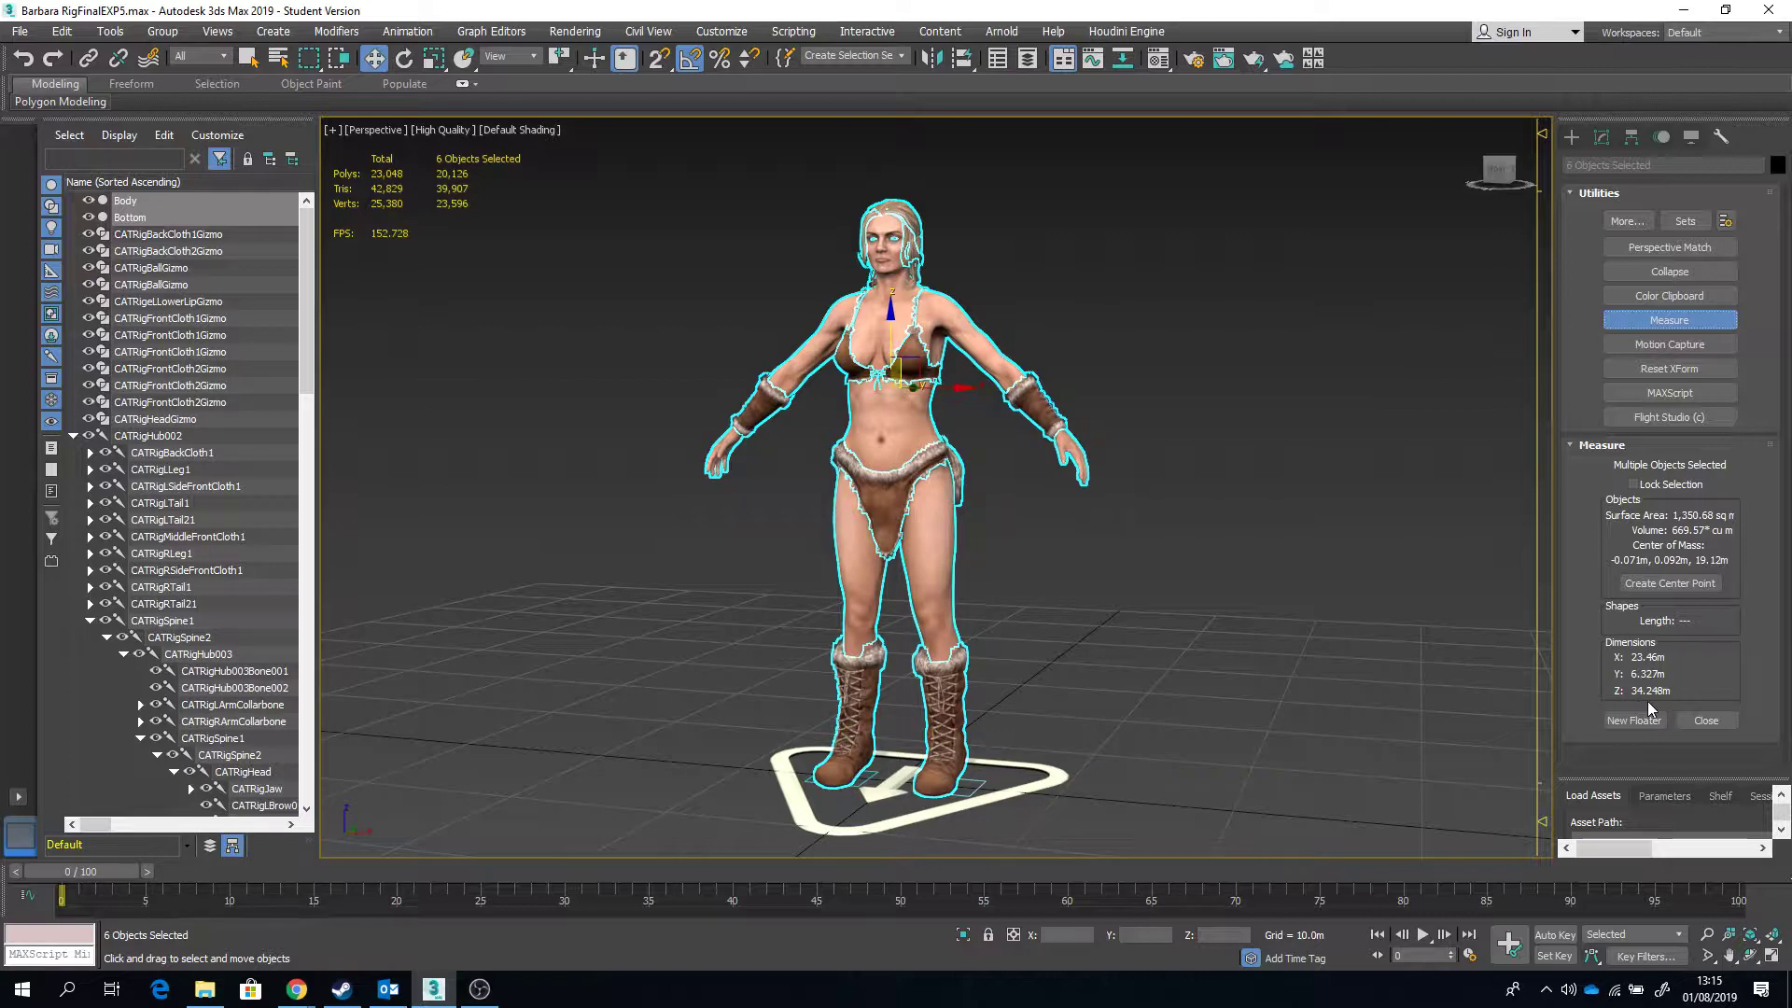
mouse_move(1133, 425)
alt+middle_down()
mouse_move(1155, 430)
mouse_move(1157, 389)
mouse_move(1133, 401)
alt+middle_up()
Step: Switch to the Windows Calculator app
key(super)
key(super)
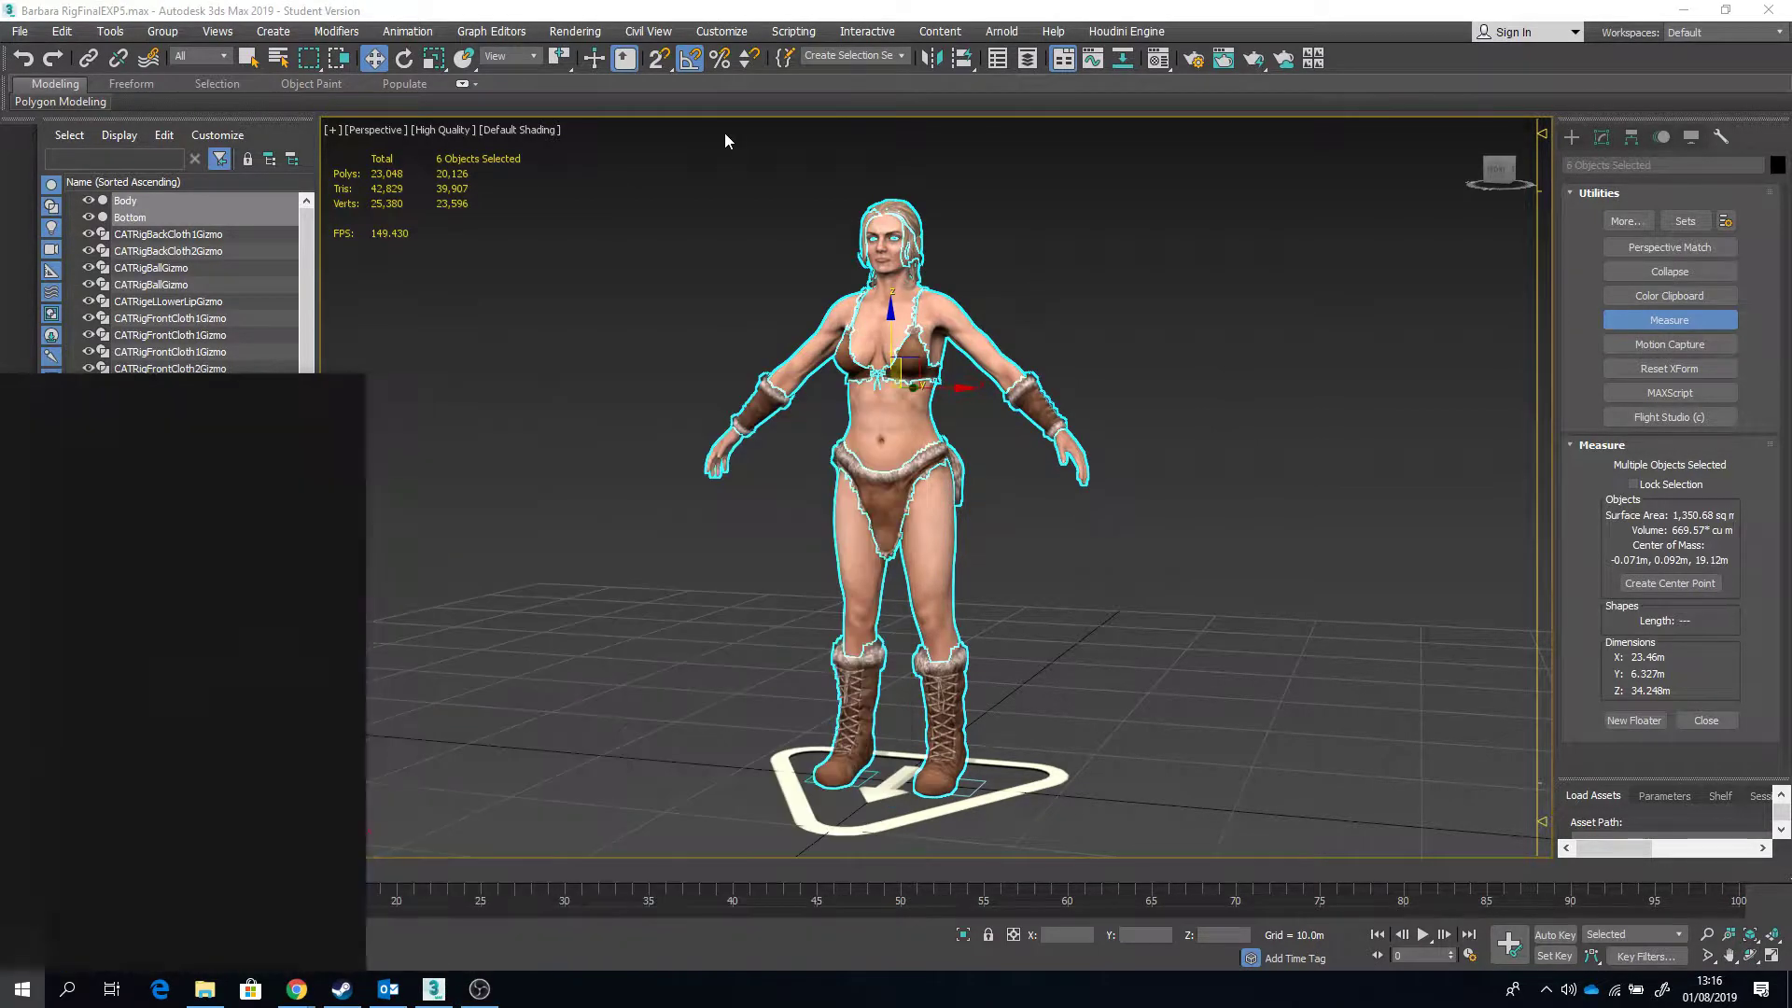
key(super)
text(ca)
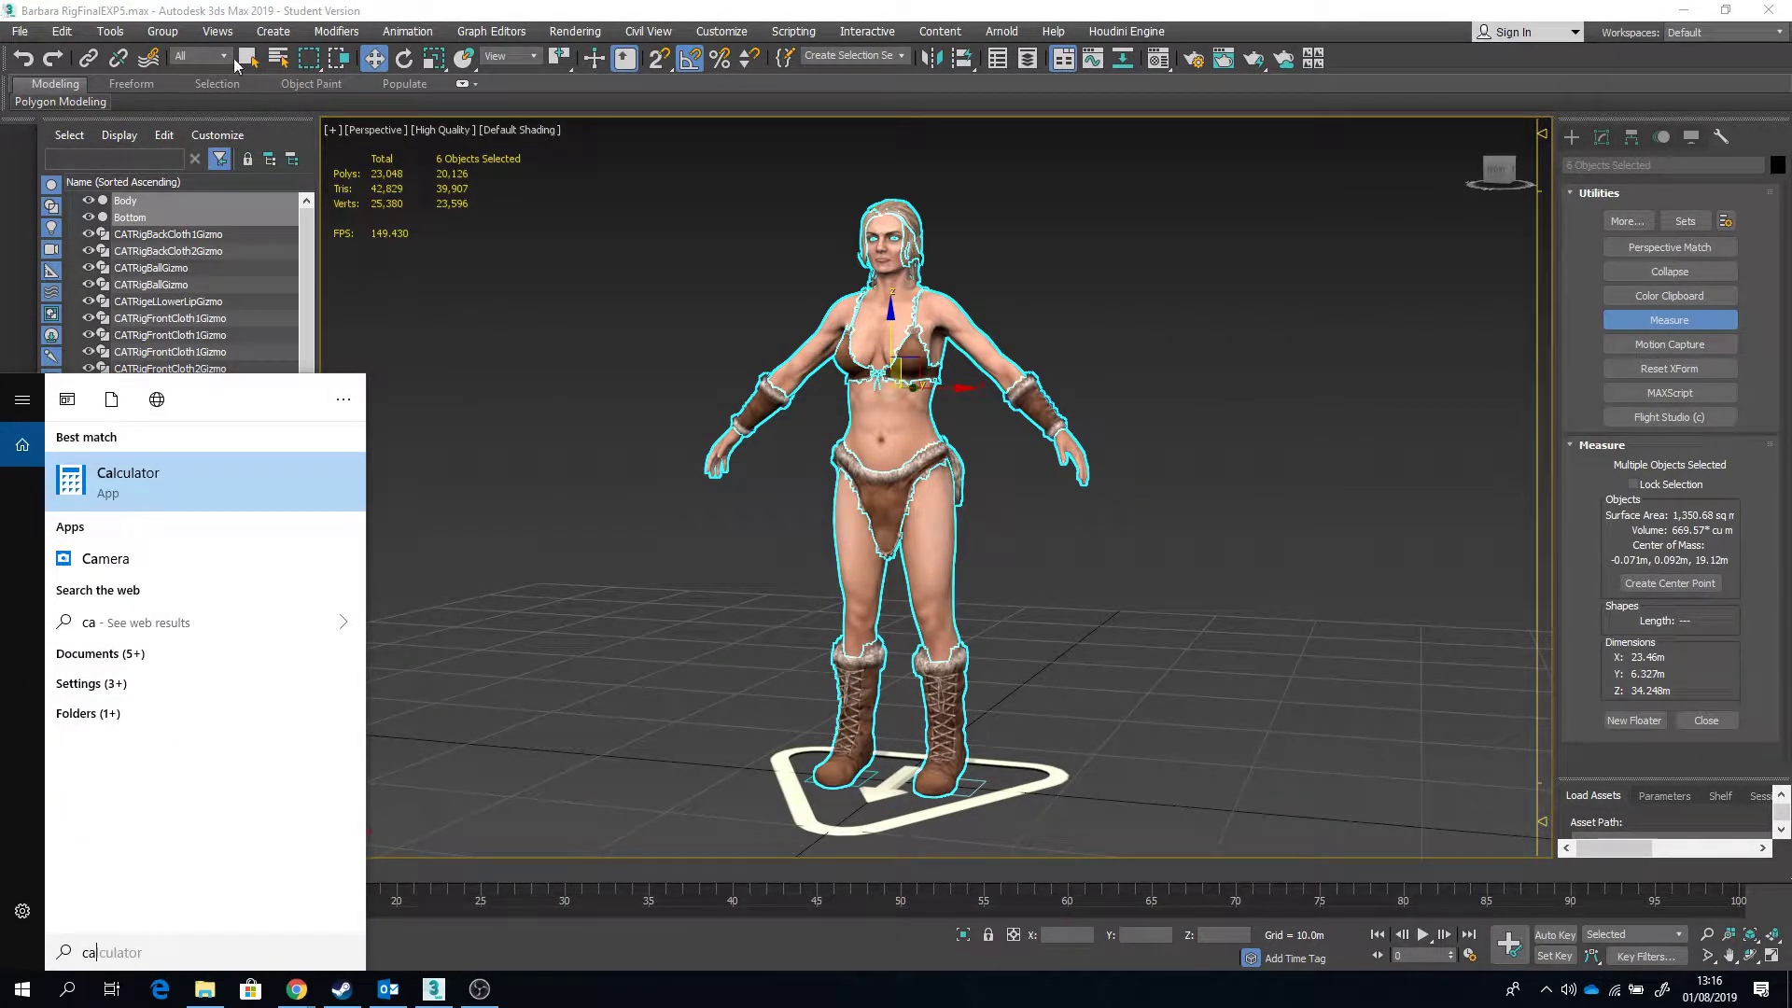
click(214, 504)
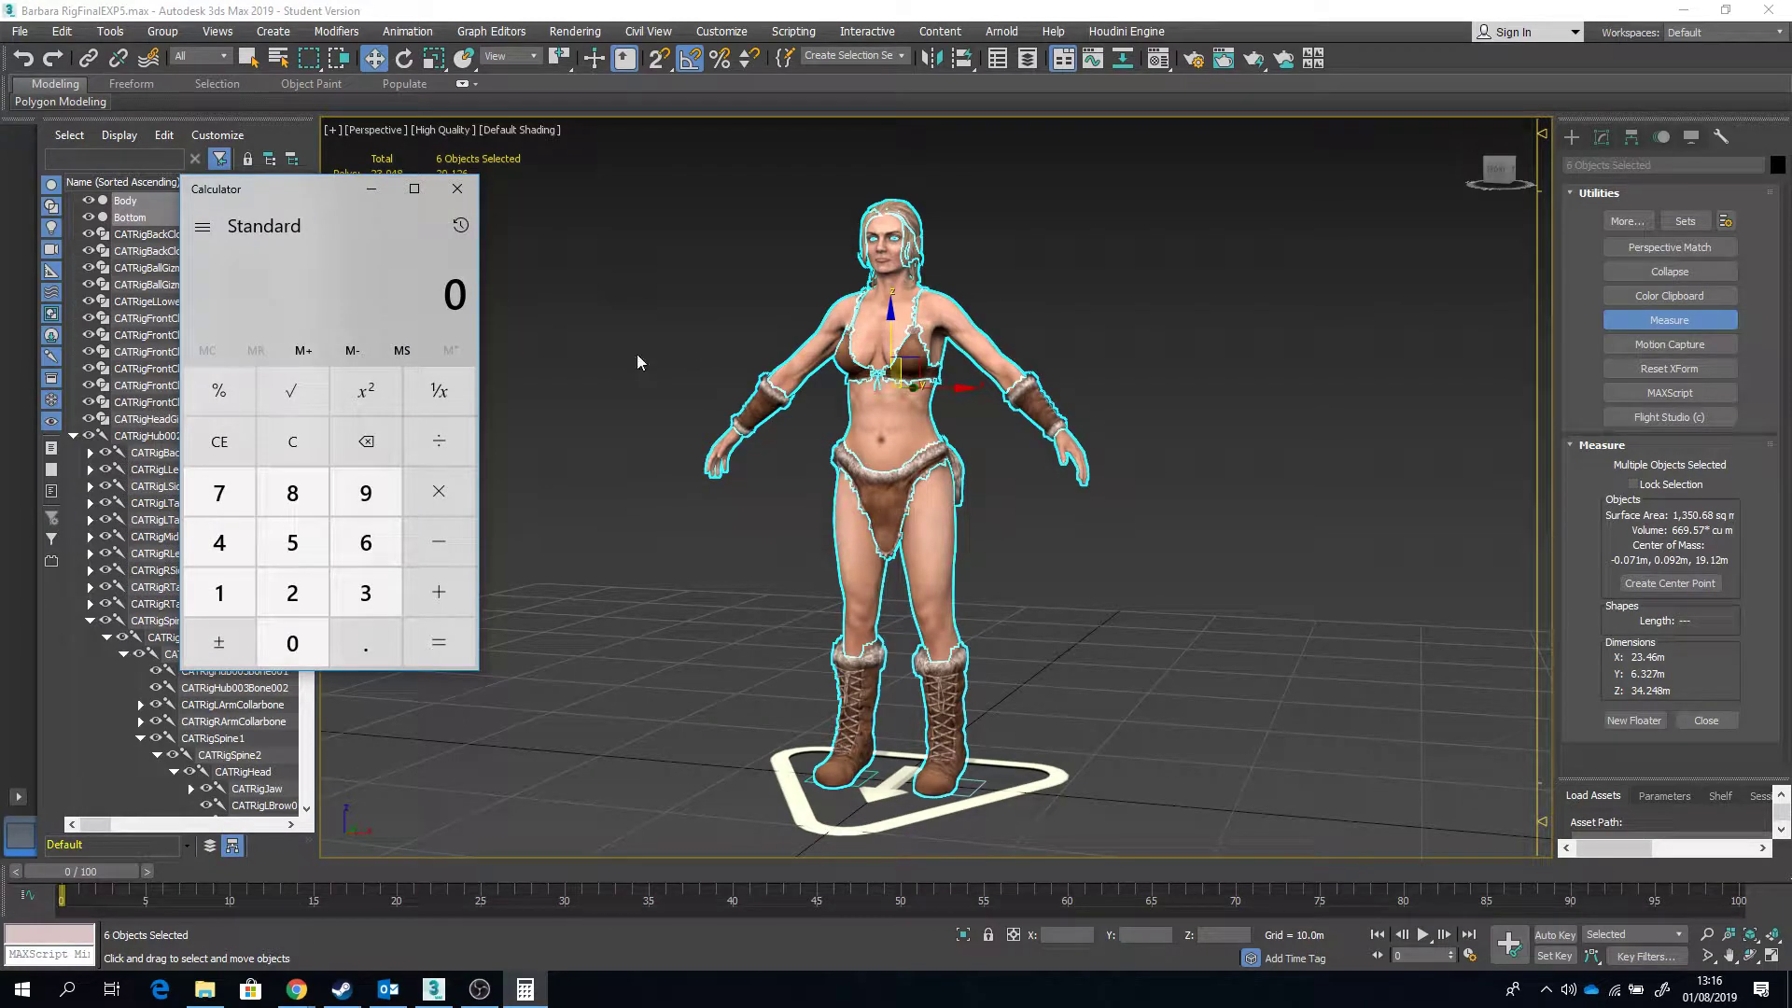
Step: Calculate the scale factor by dividing 1.75 by 34.248, and place the calculator clear of the object list
click(222, 590)
click(365, 639)
click(222, 493)
click(292, 542)
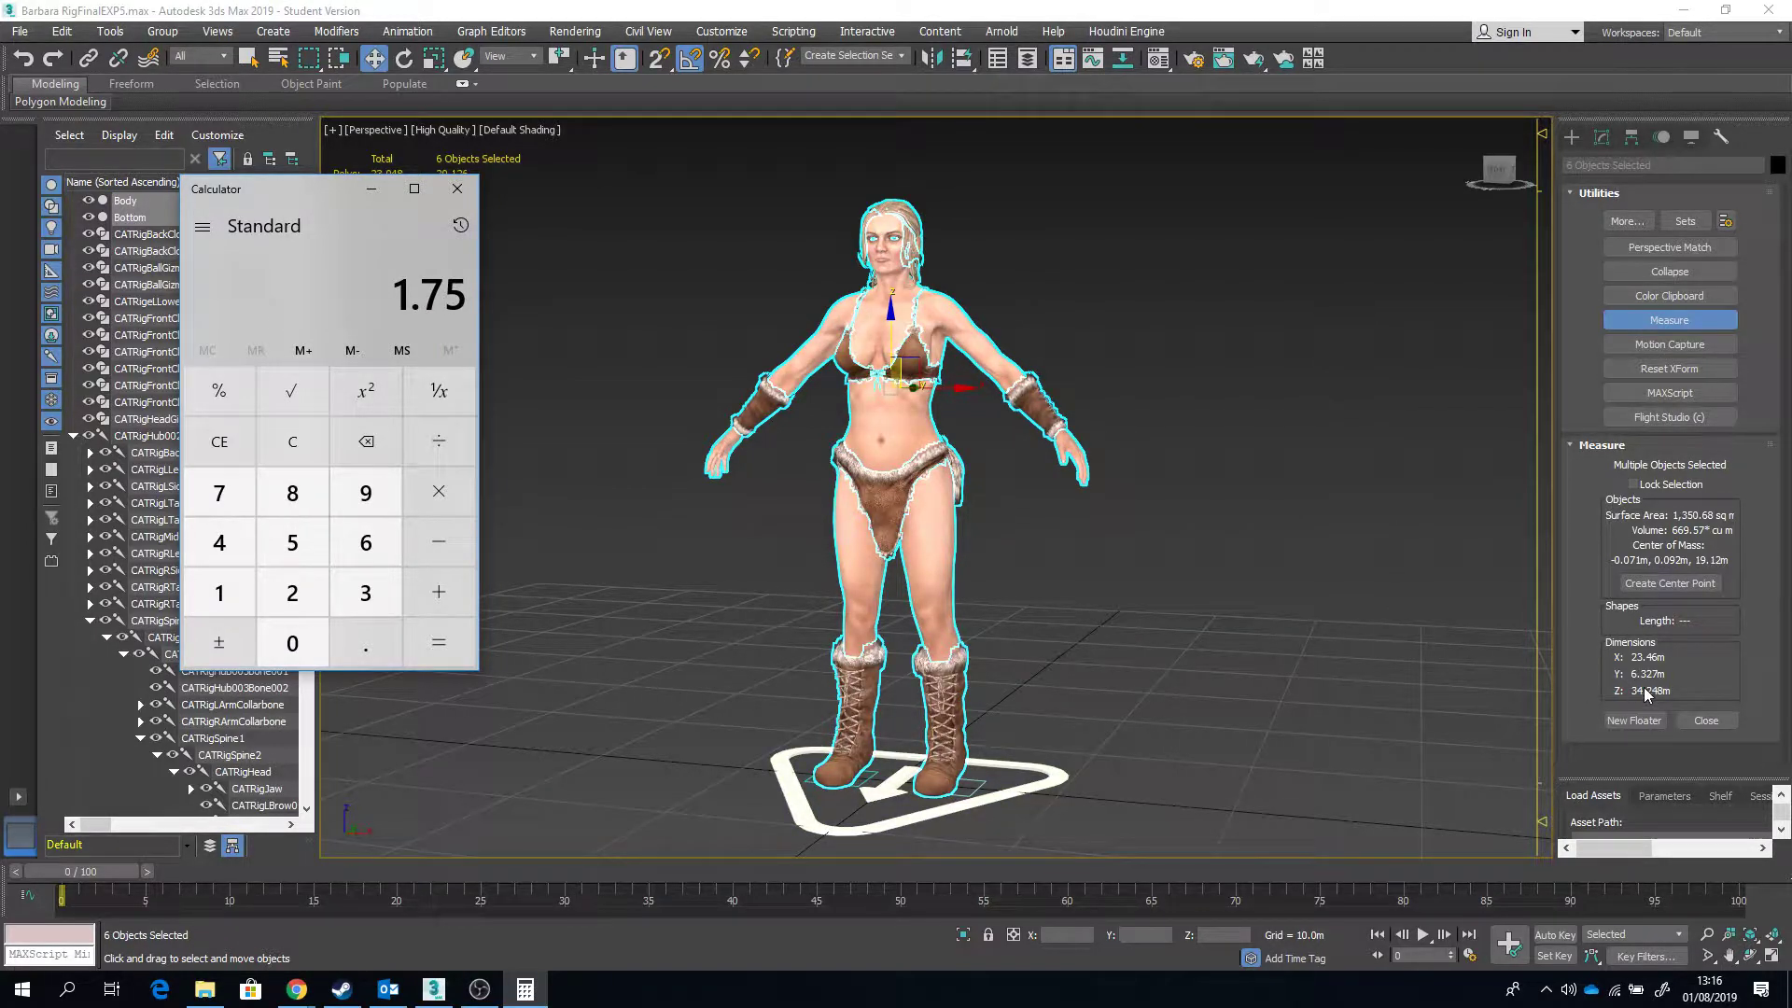
click(420, 437)
click(364, 592)
click(224, 543)
click(361, 635)
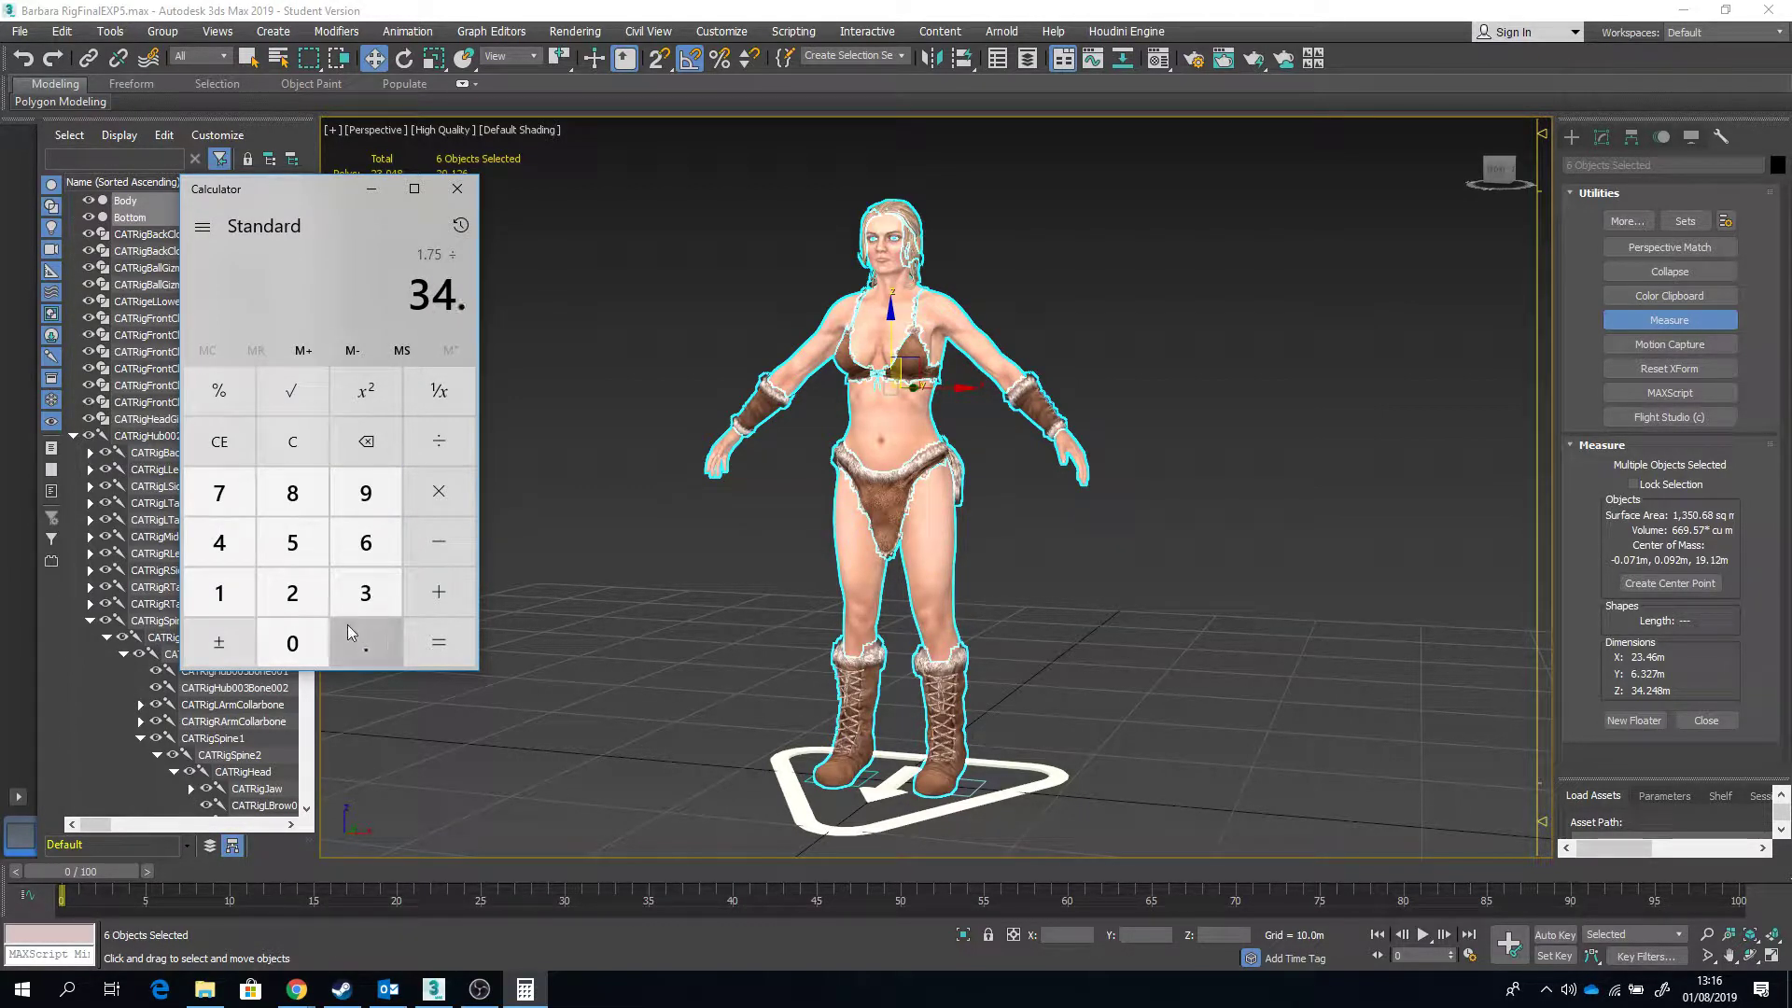
click(289, 595)
click(221, 543)
click(272, 505)
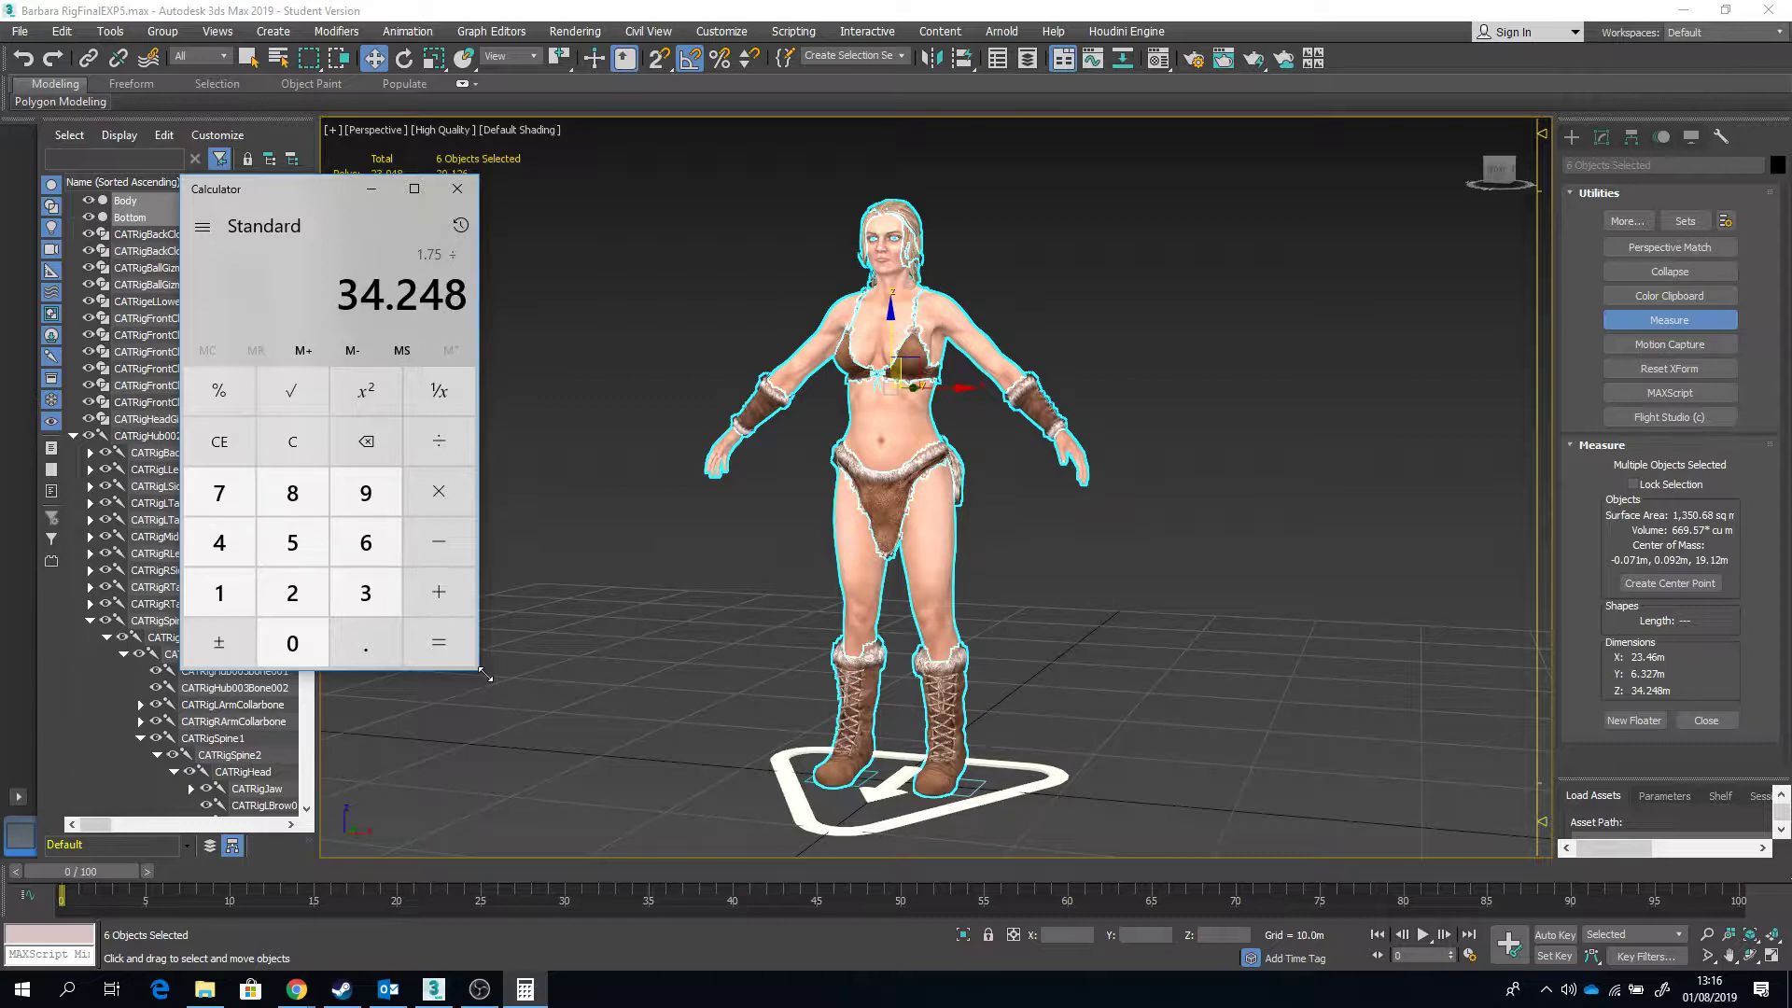
click(467, 656)
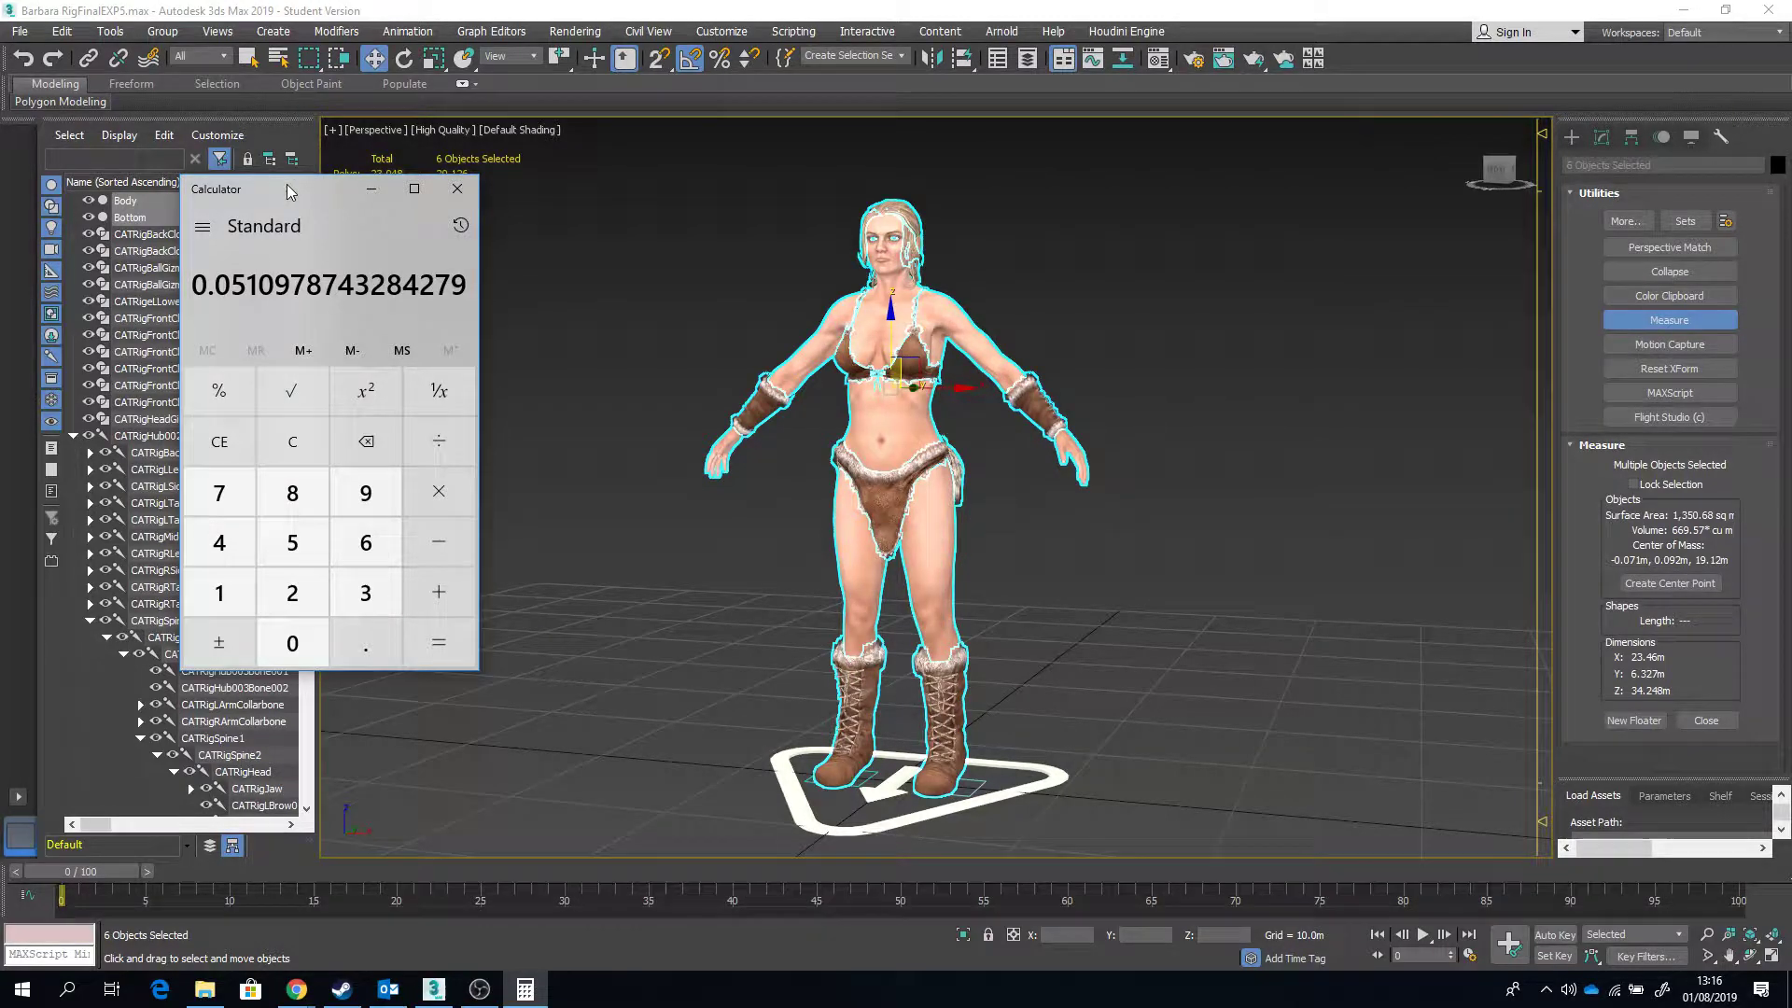
drag(287, 183, 423, 198)
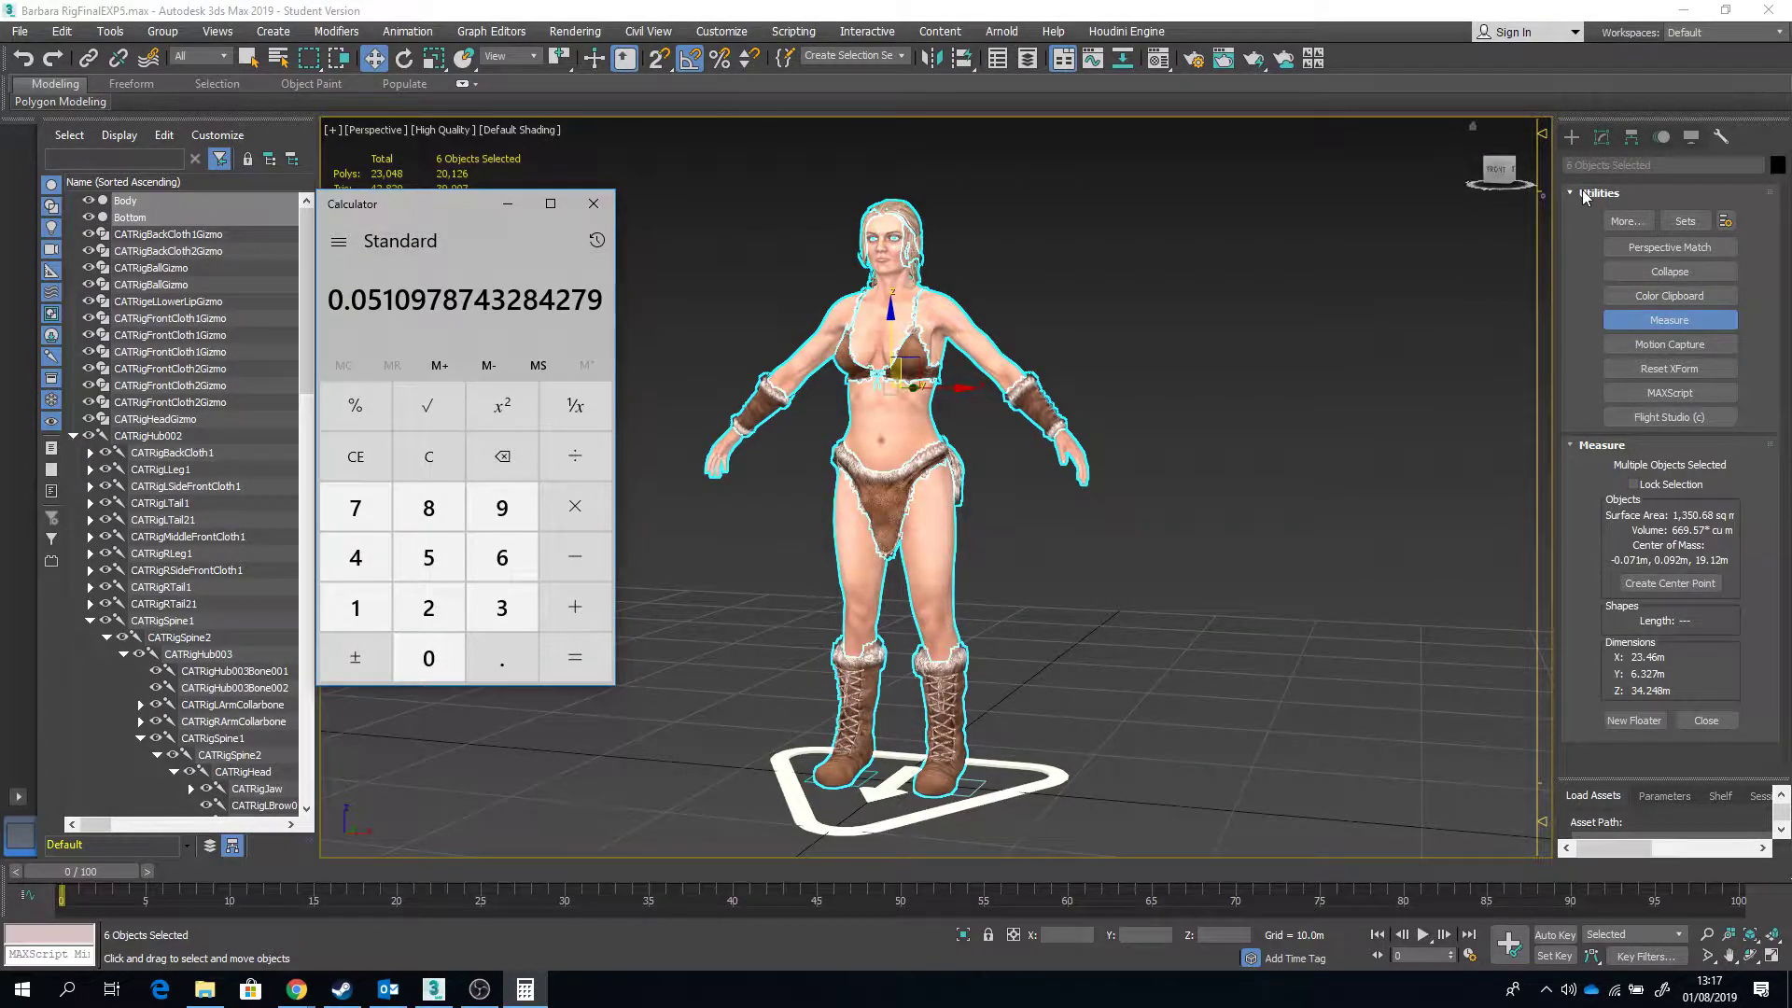
Step: Load the Rescale World Units utility from the full list of utilities
click(1629, 224)
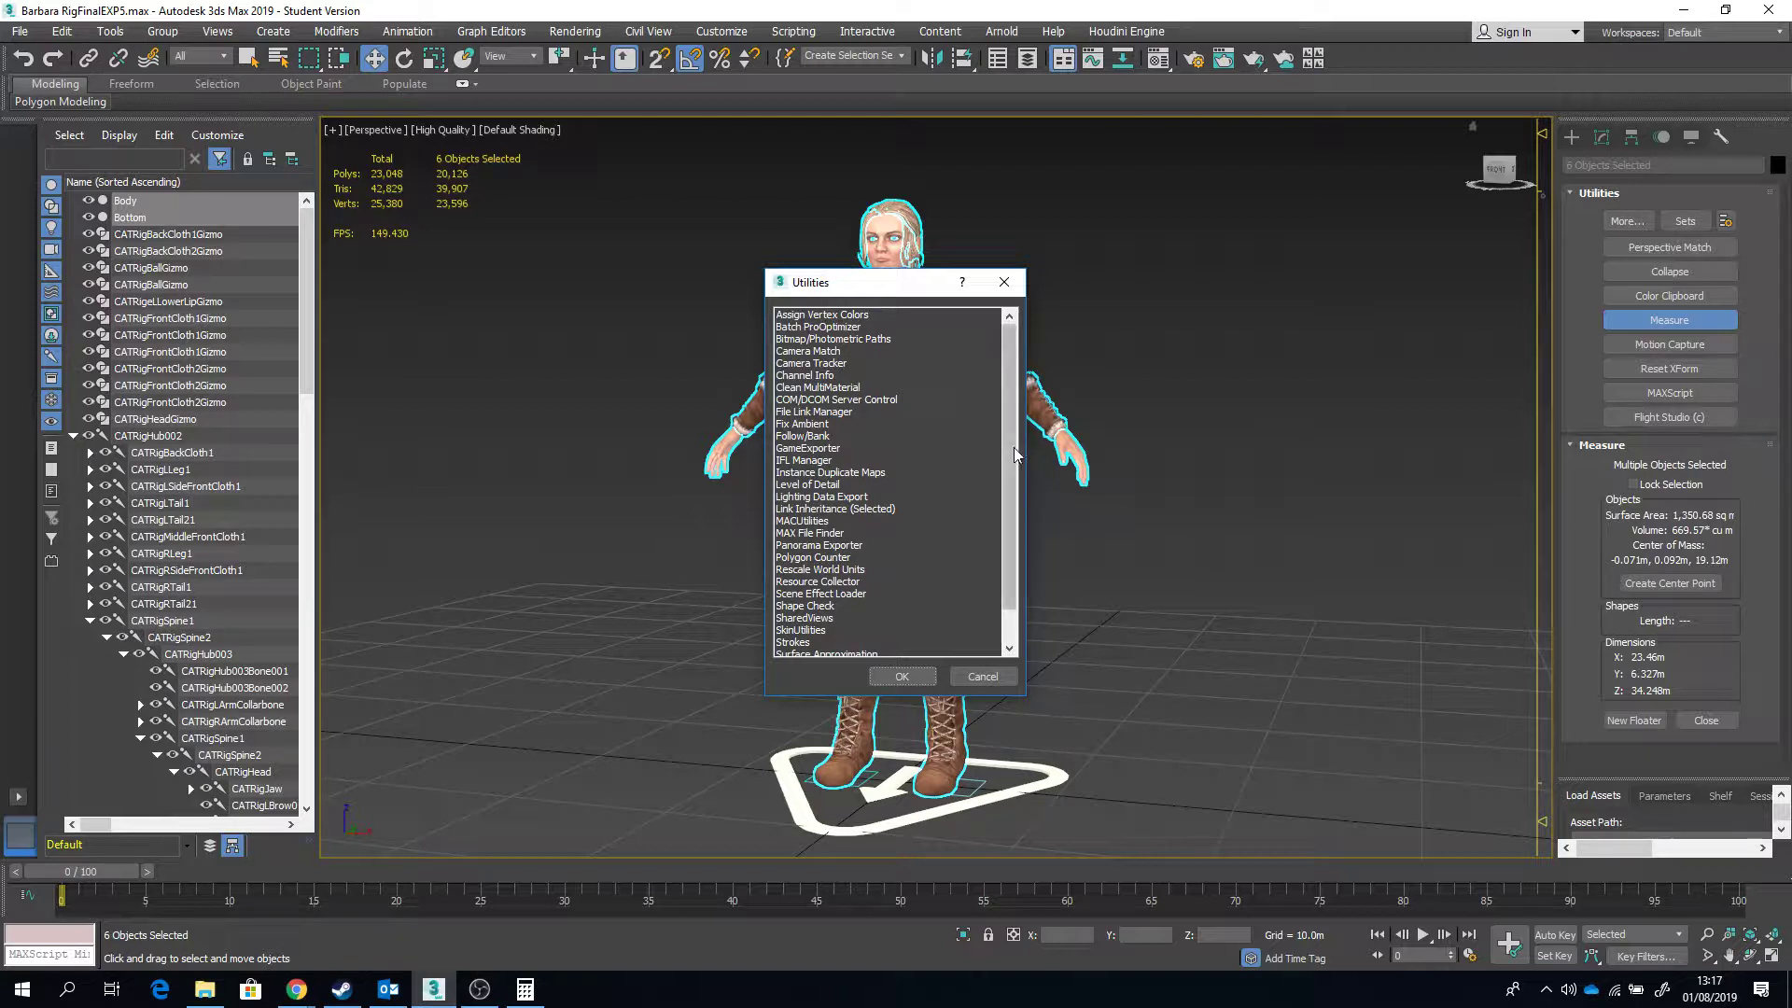
scroll(1006, 529, down, 1)
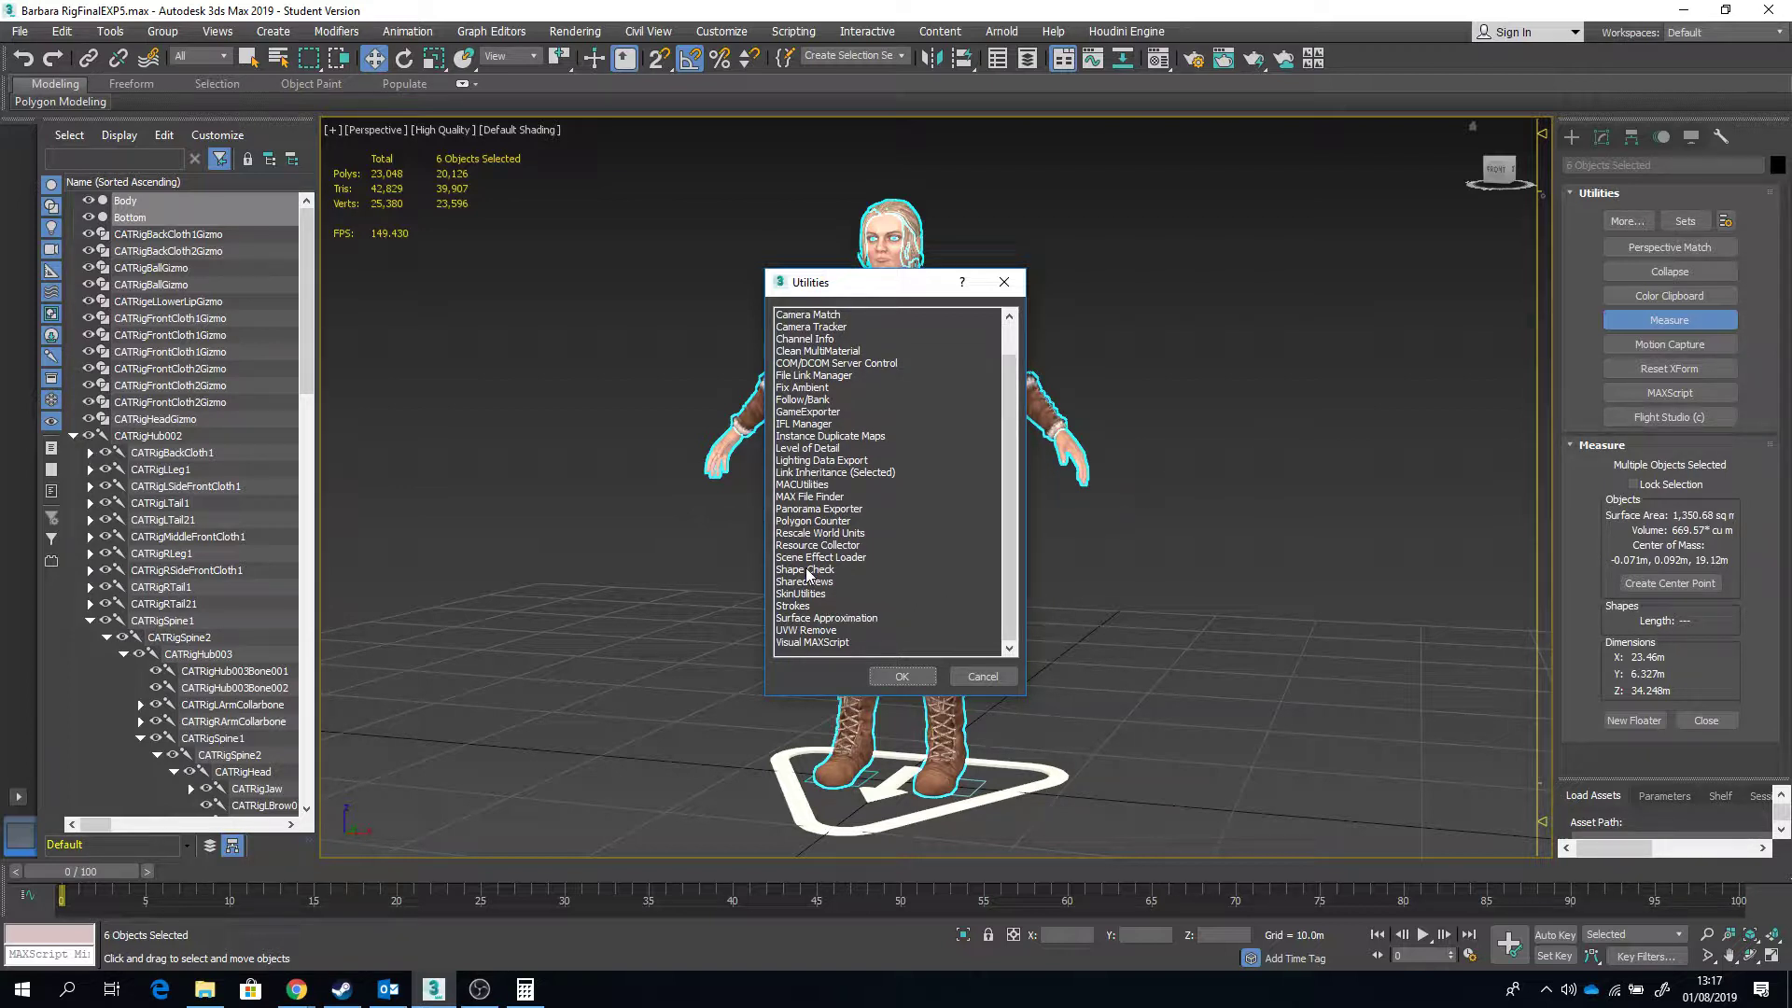
click(799, 534)
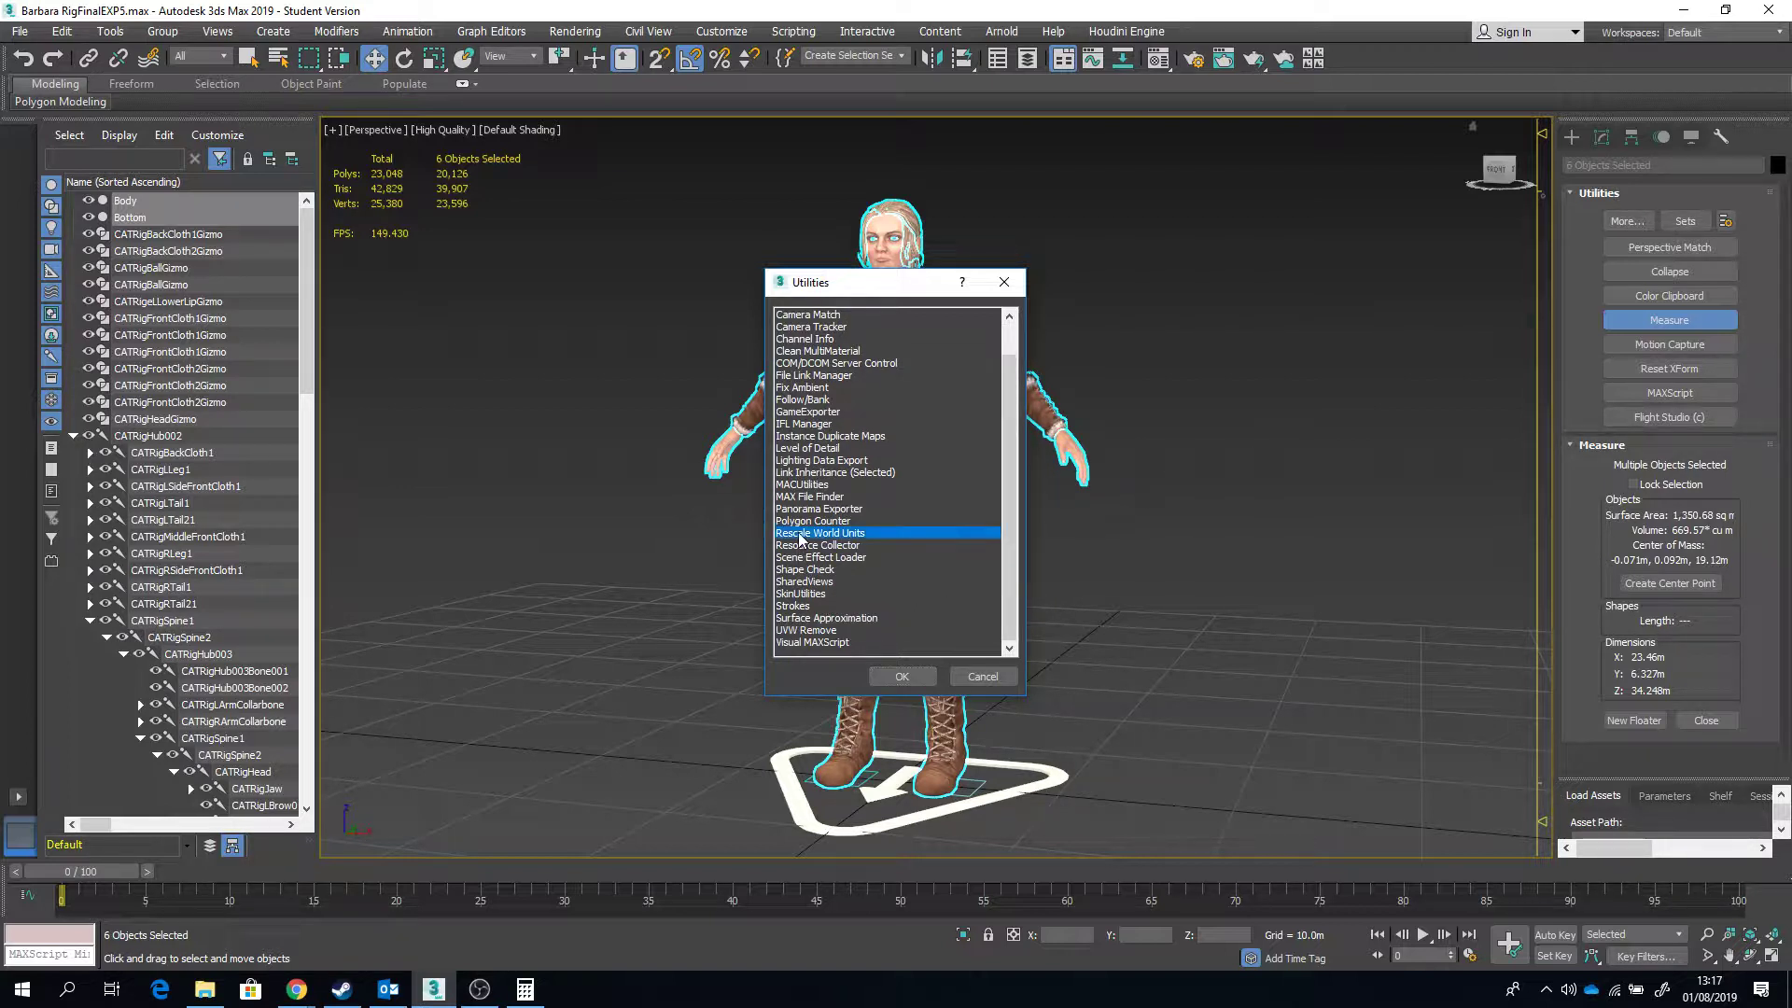
click(902, 677)
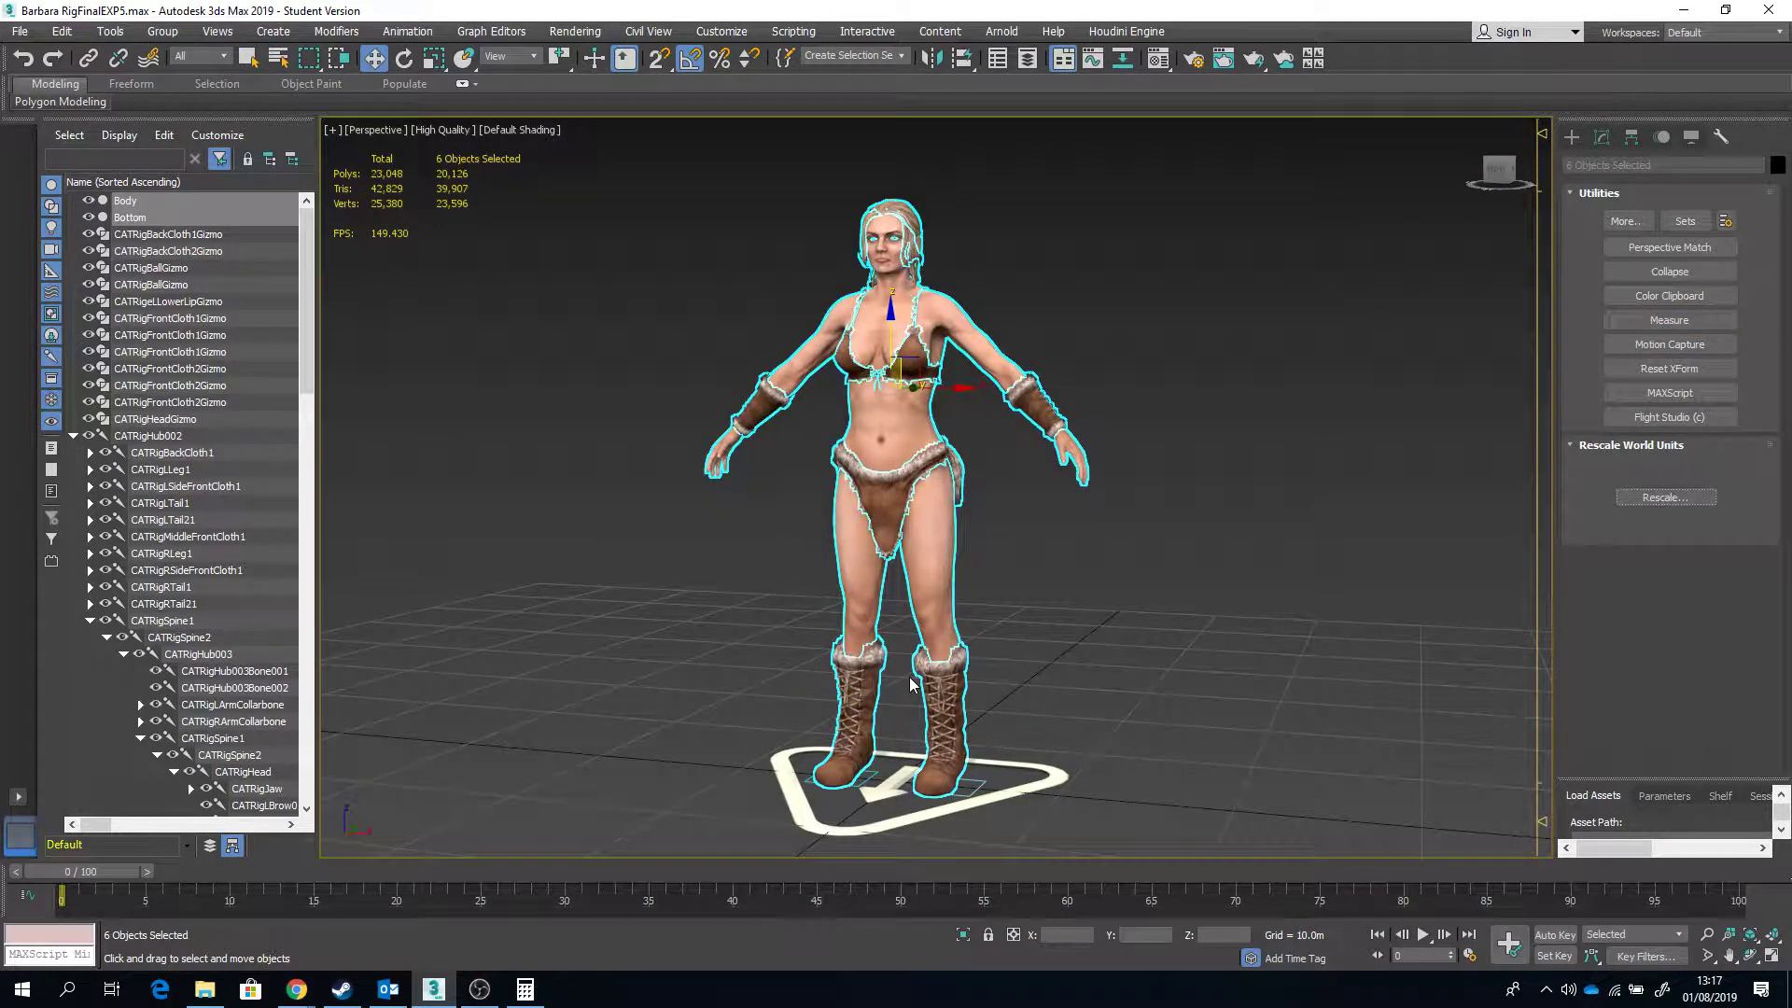
Step: Rescale the entire scene, not just the selection, using a scale factor of 0.051
click(1644, 501)
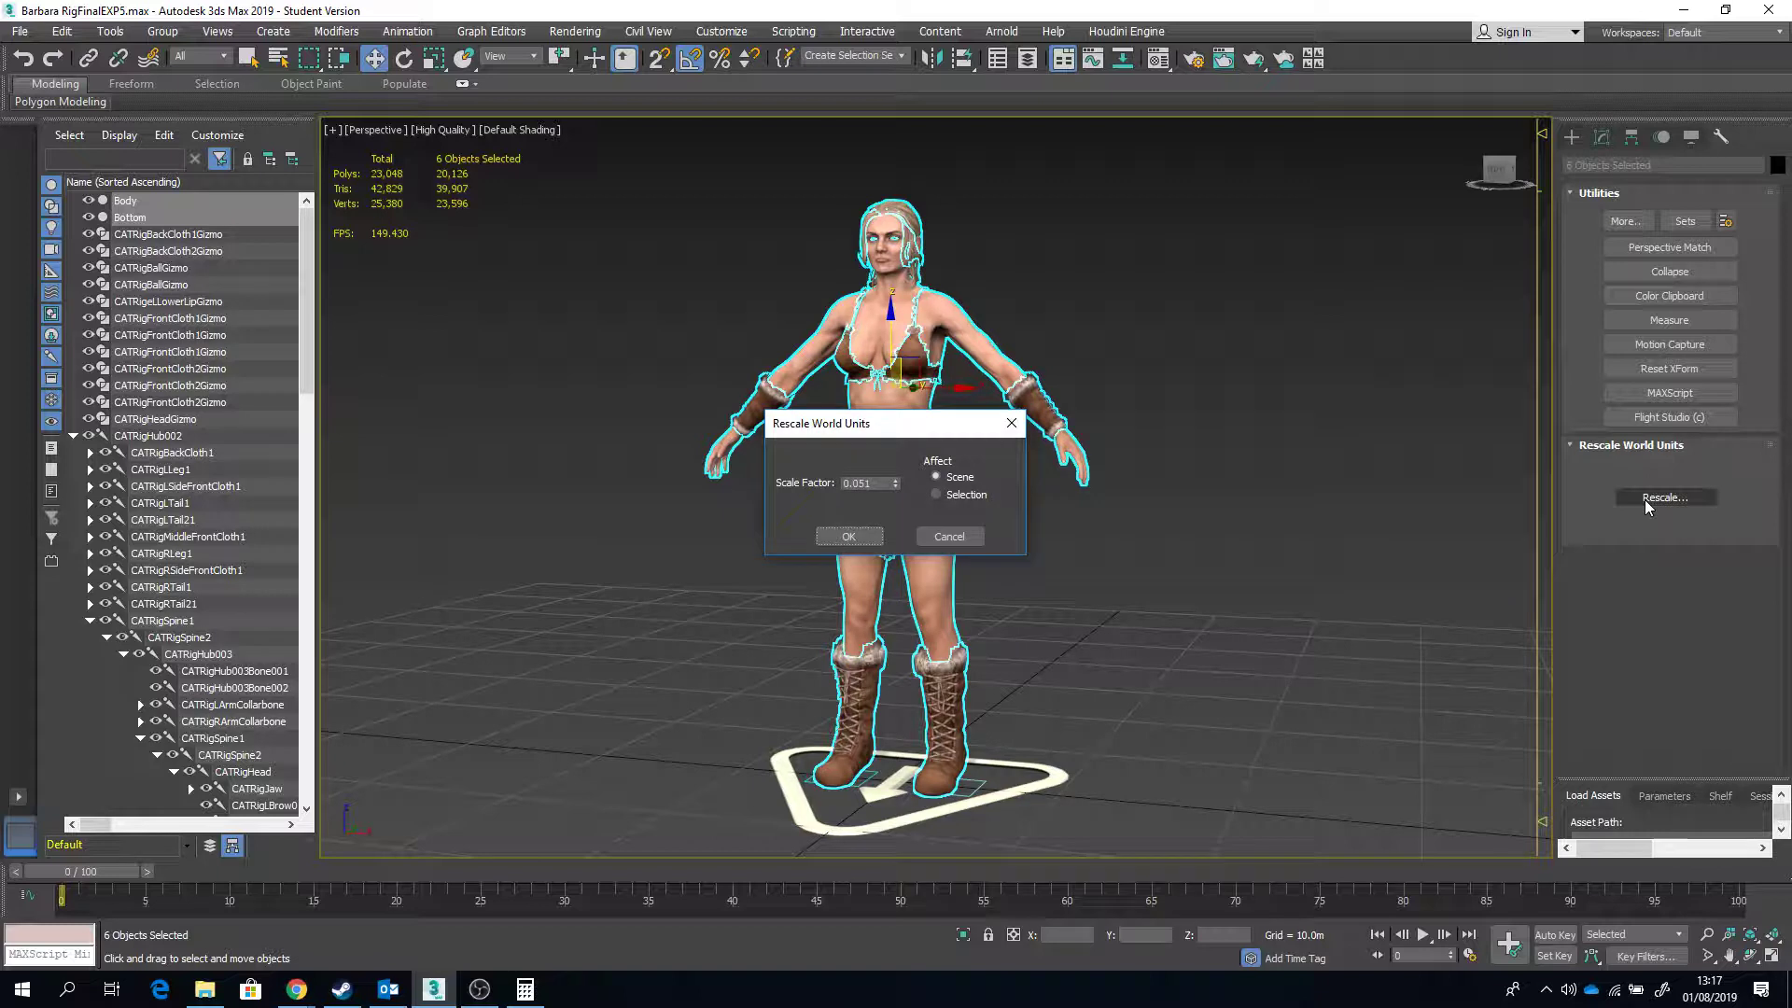
double_click(861, 483)
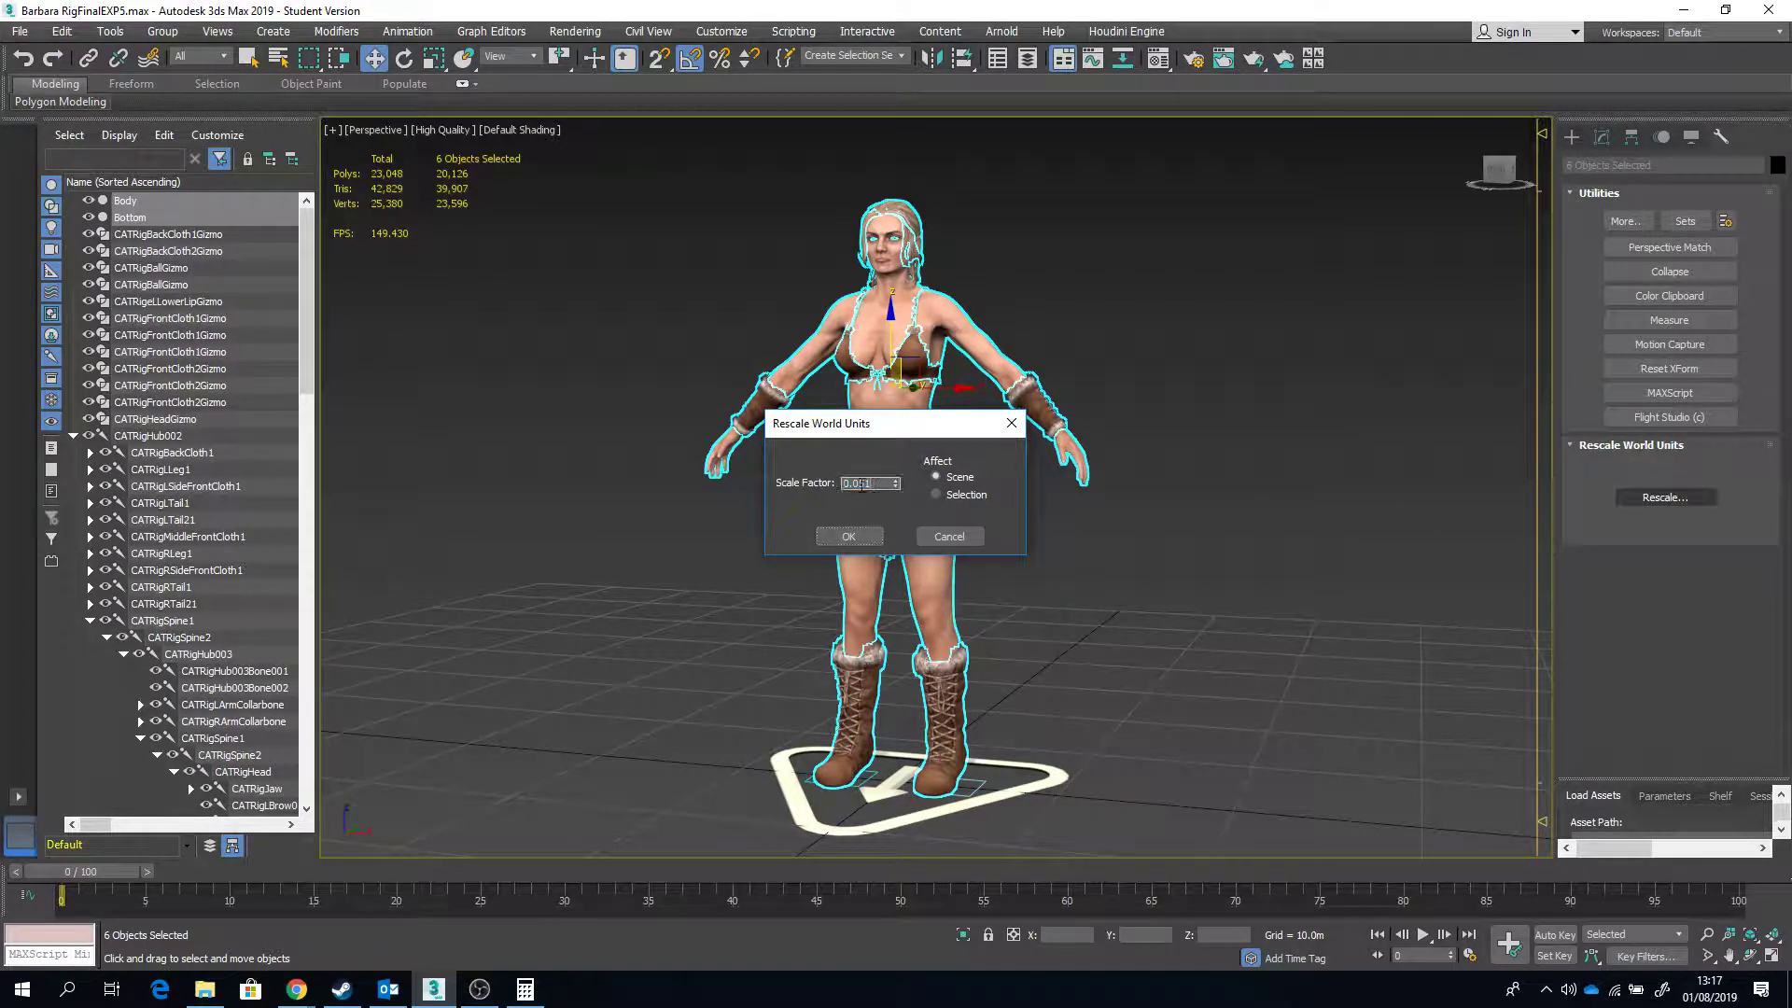
click(932, 491)
click(935, 476)
click(880, 481)
text(0)
click(847, 538)
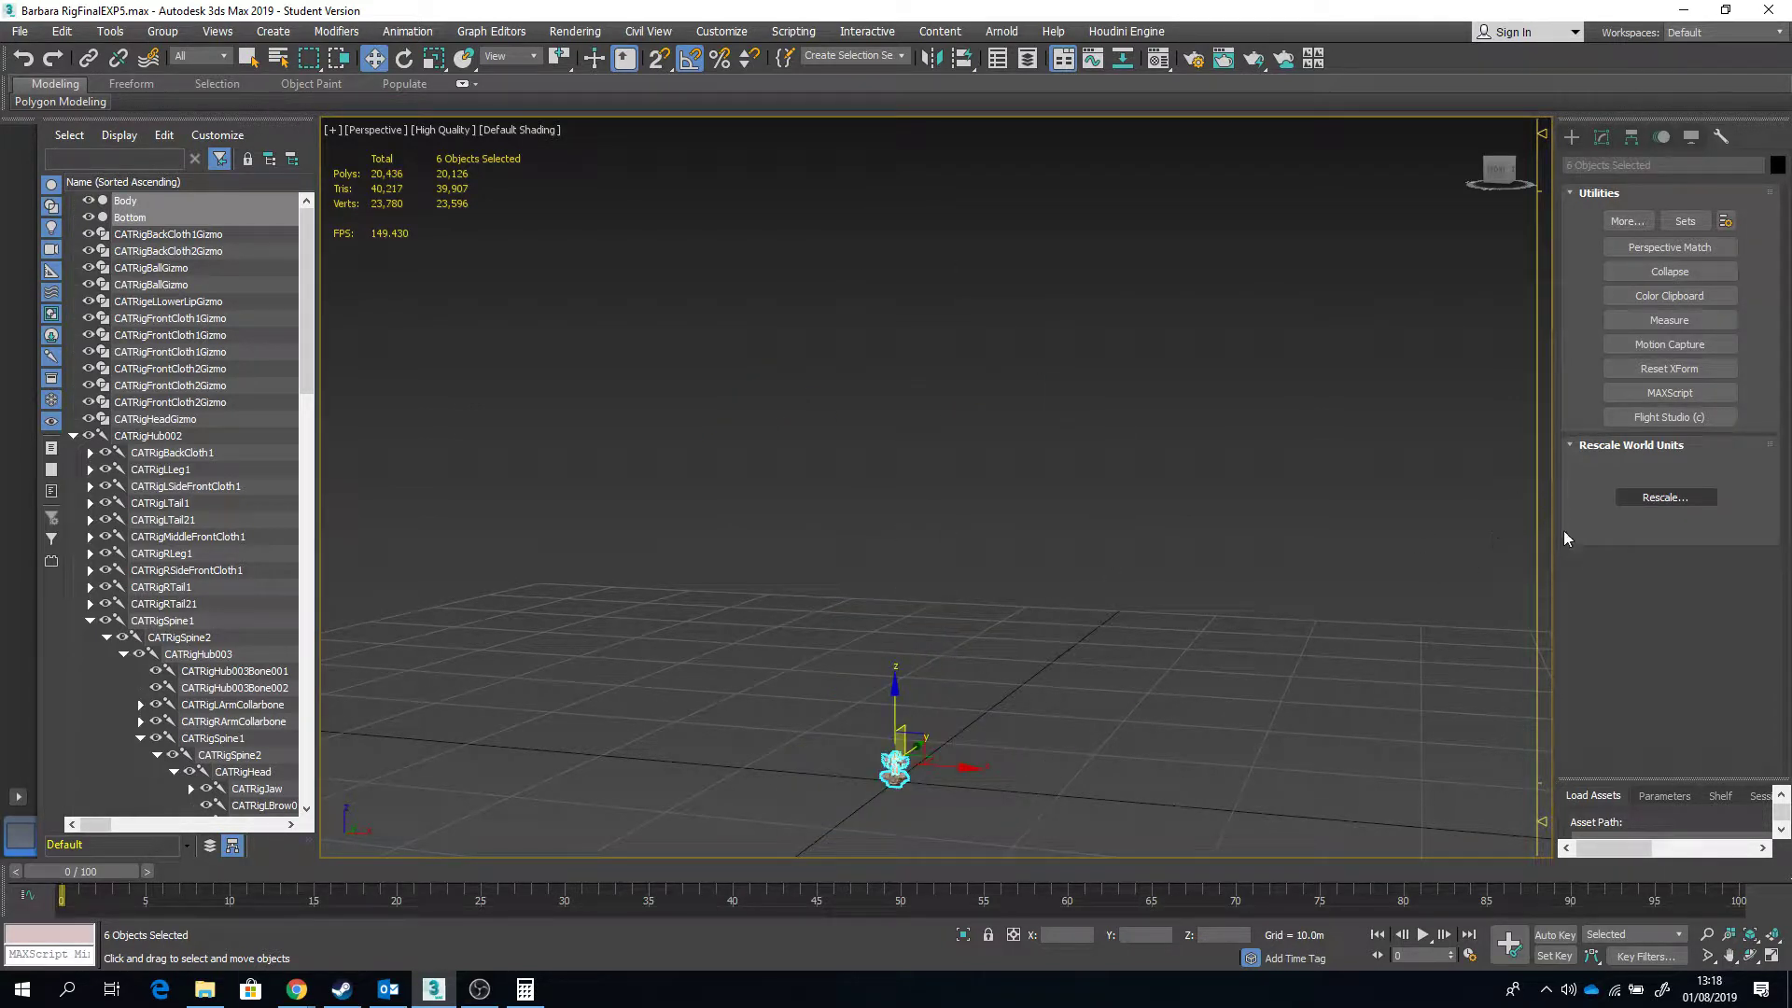
Step: Select only the TightClothing mesh on the rescaled character and delete its Skin Wrap modifier
middle_drag(1105, 646, 1208, 481)
scroll(1008, 563, up, 2)
scroll(1065, 543, up, 5)
scroll(1054, 489, down, 2)
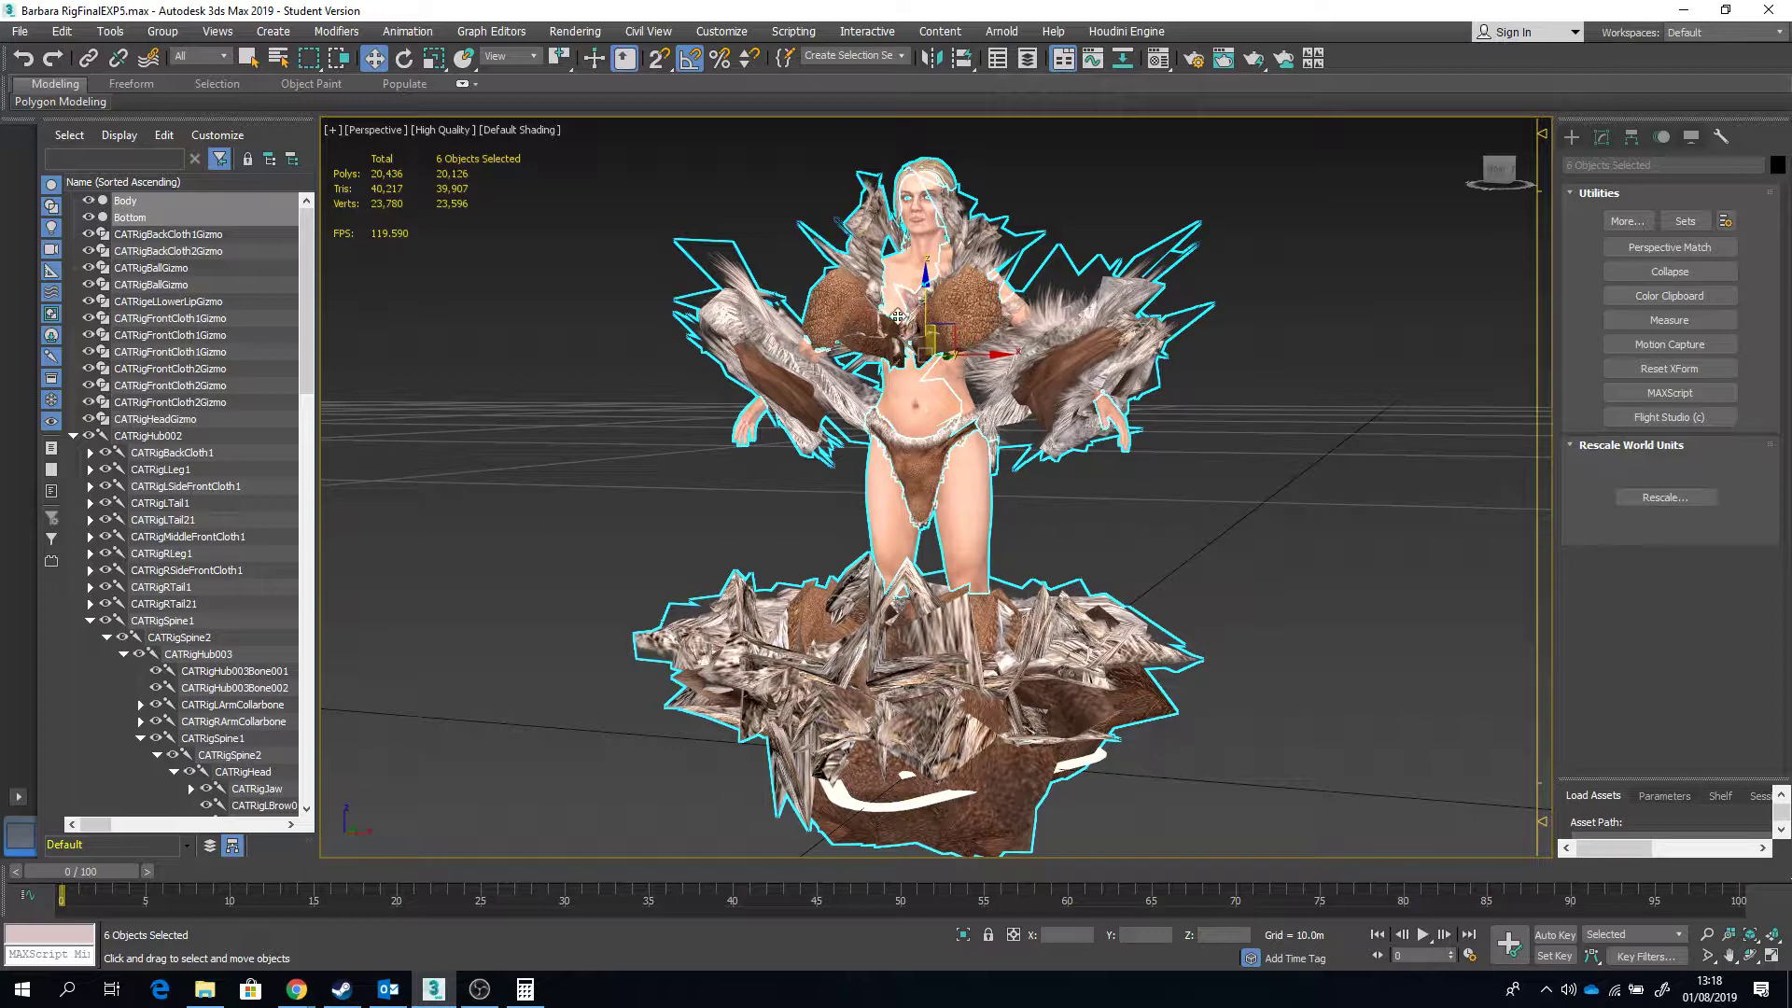
click(1572, 136)
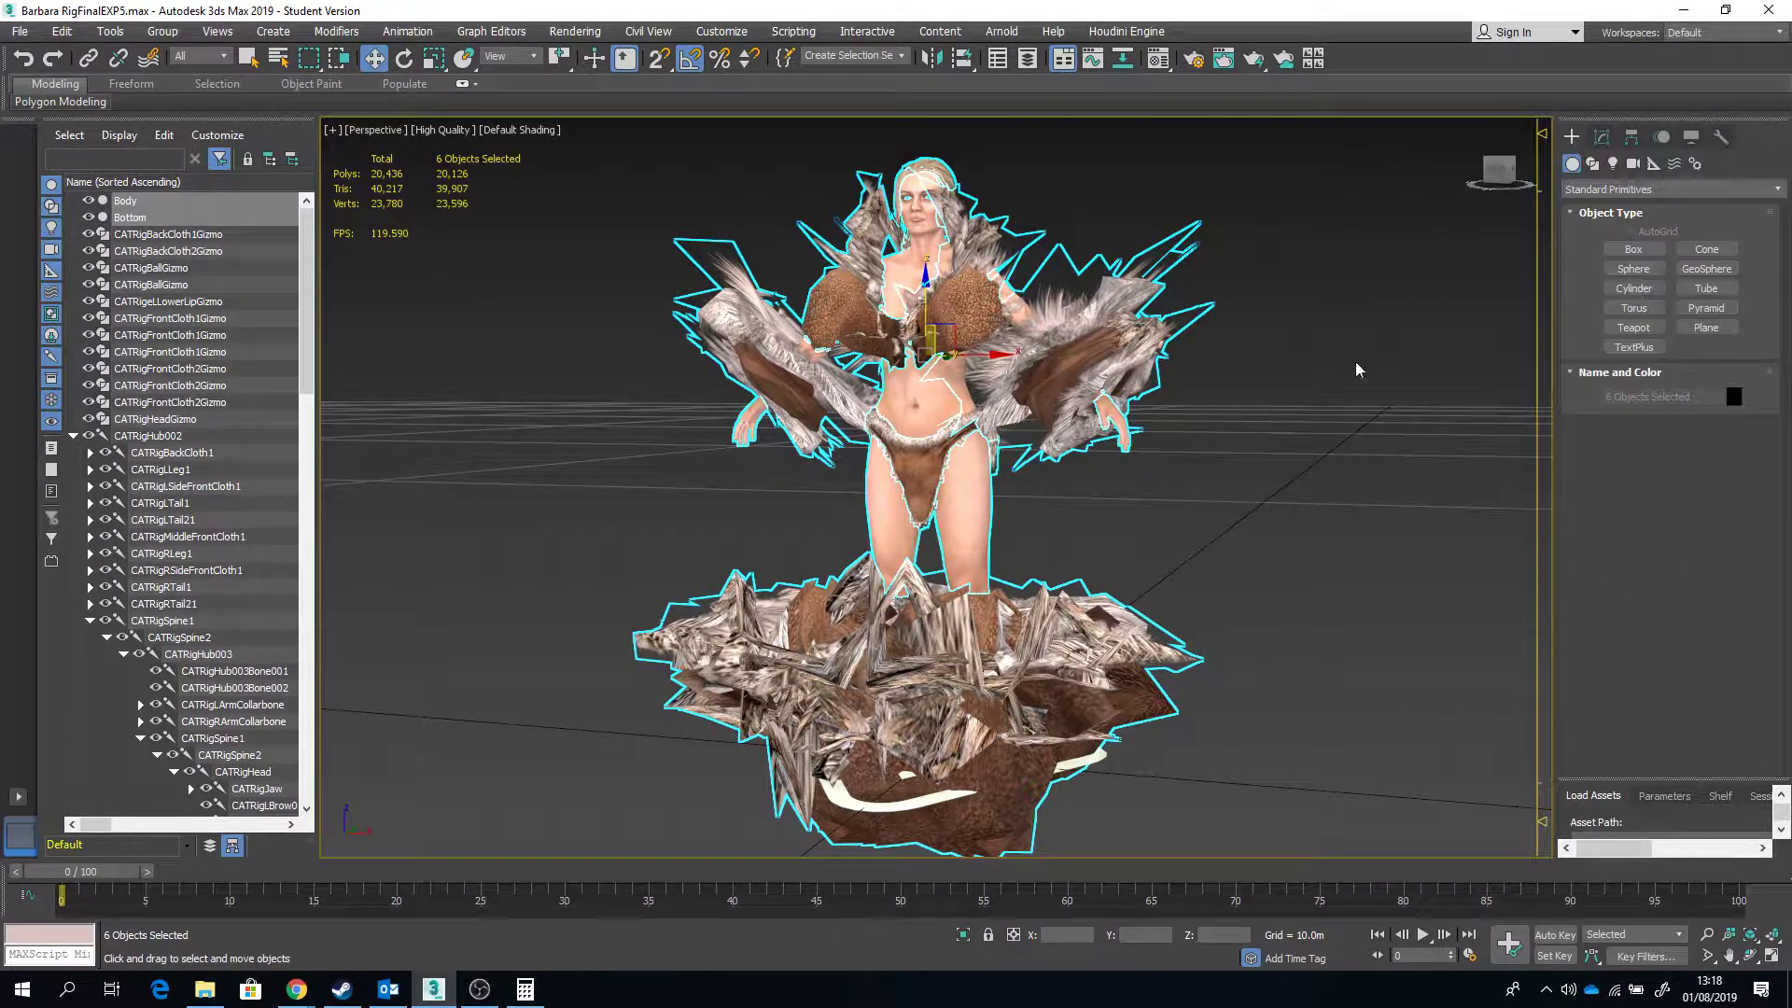
click(1269, 472)
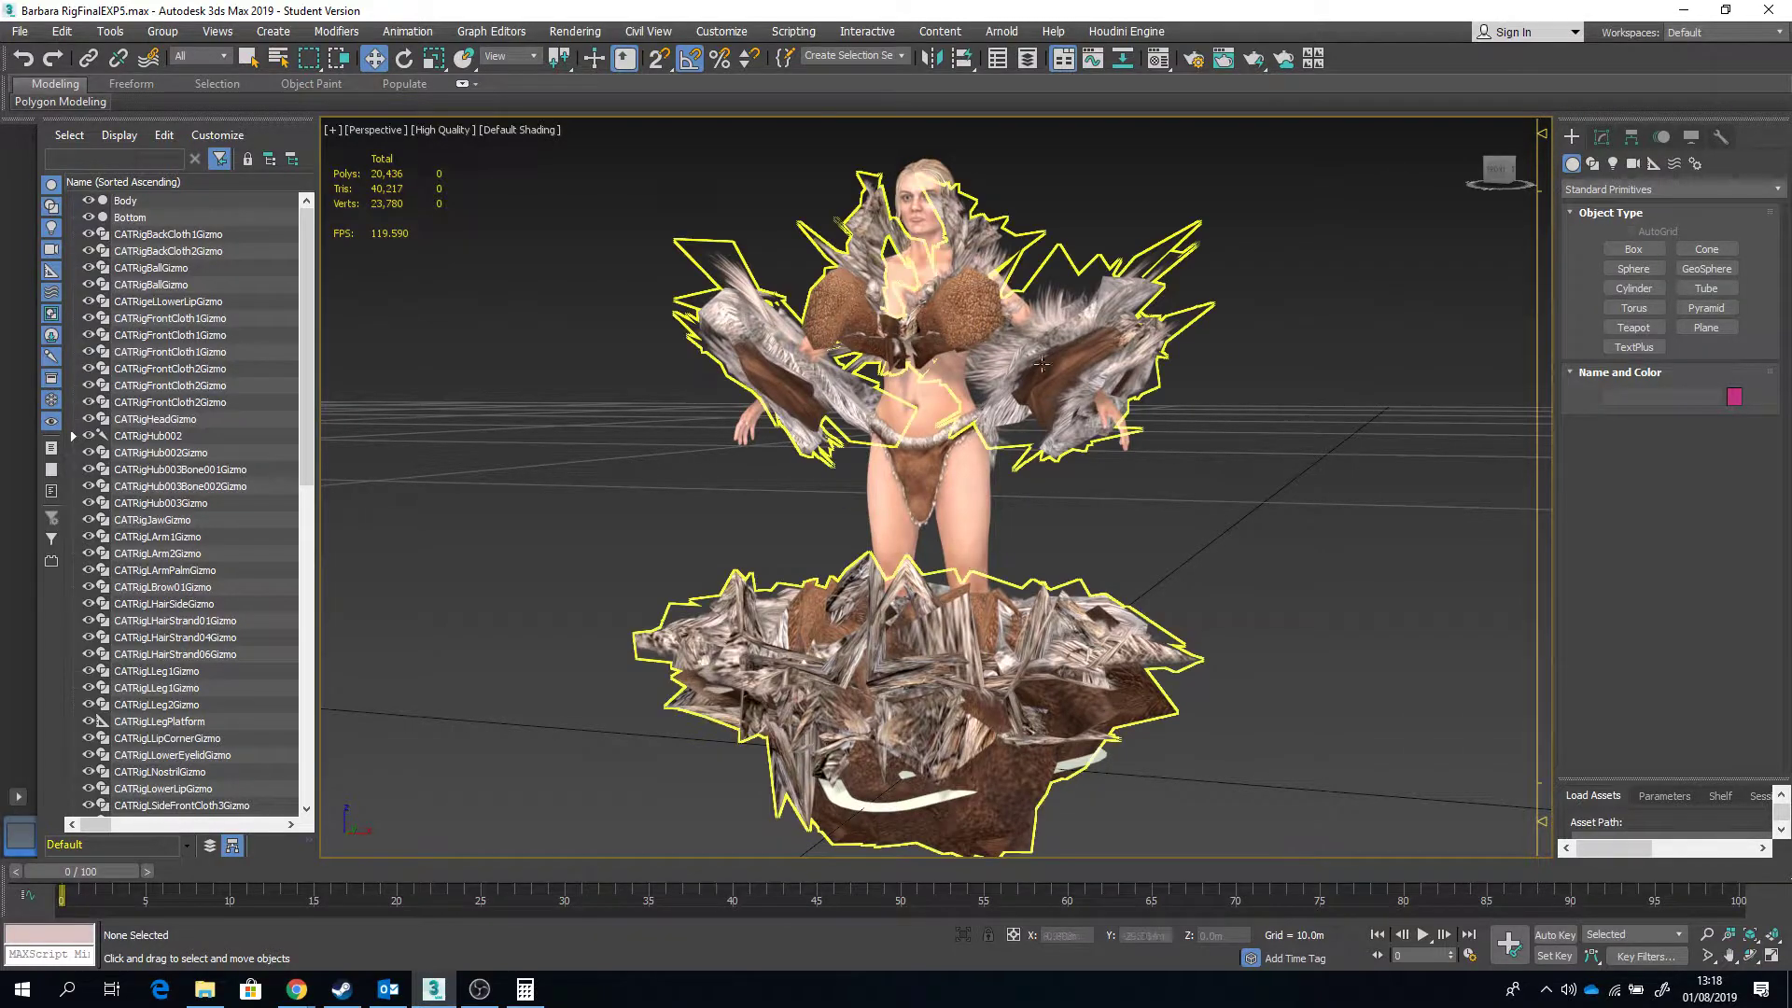
click(971, 320)
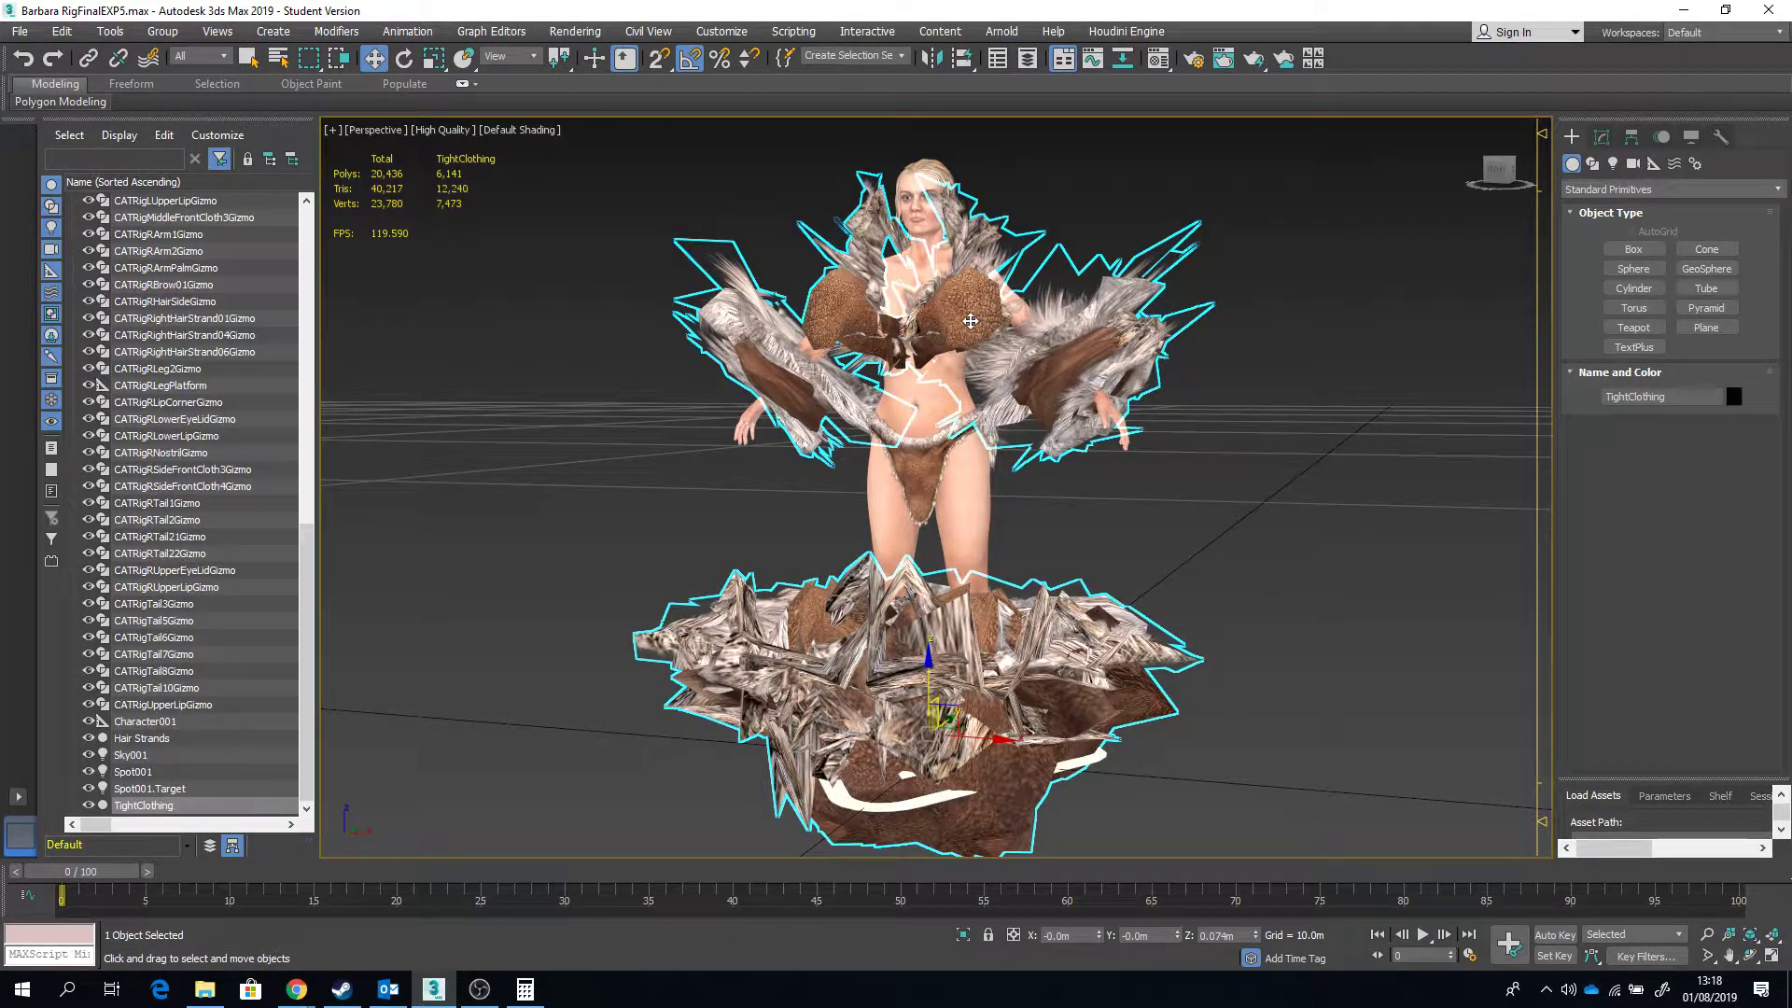
alt+middle_drag(941, 463, 1019, 480)
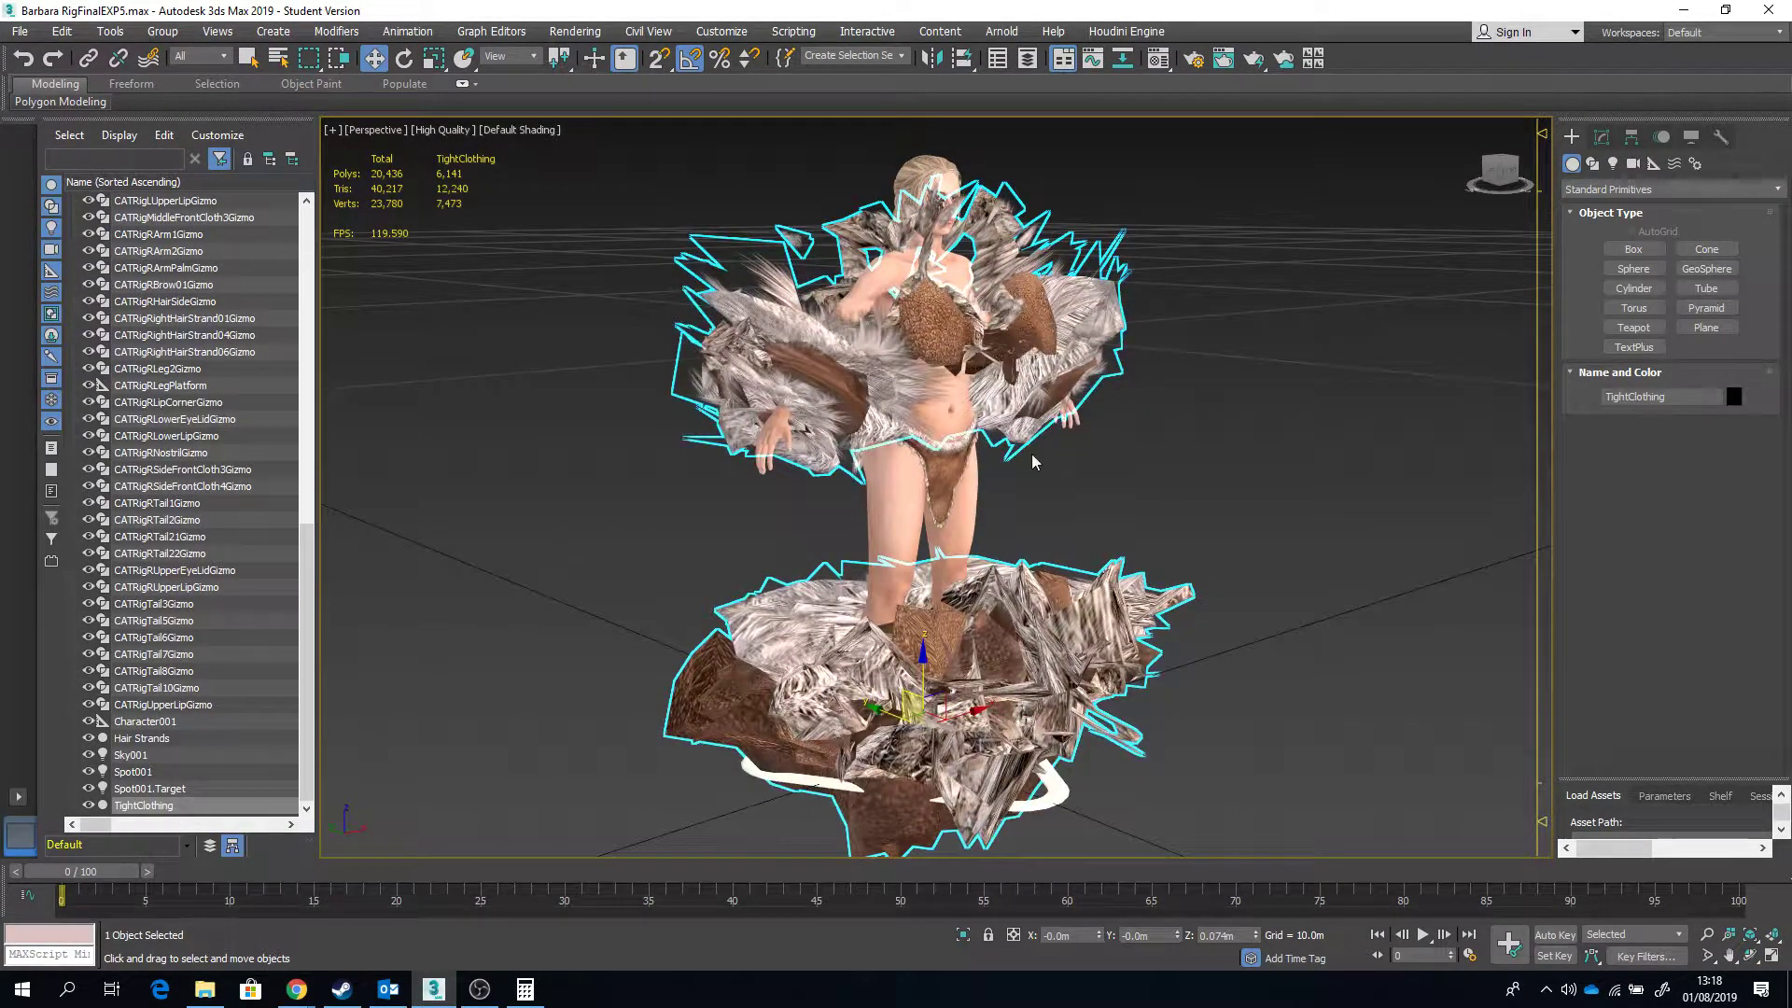
click(1602, 138)
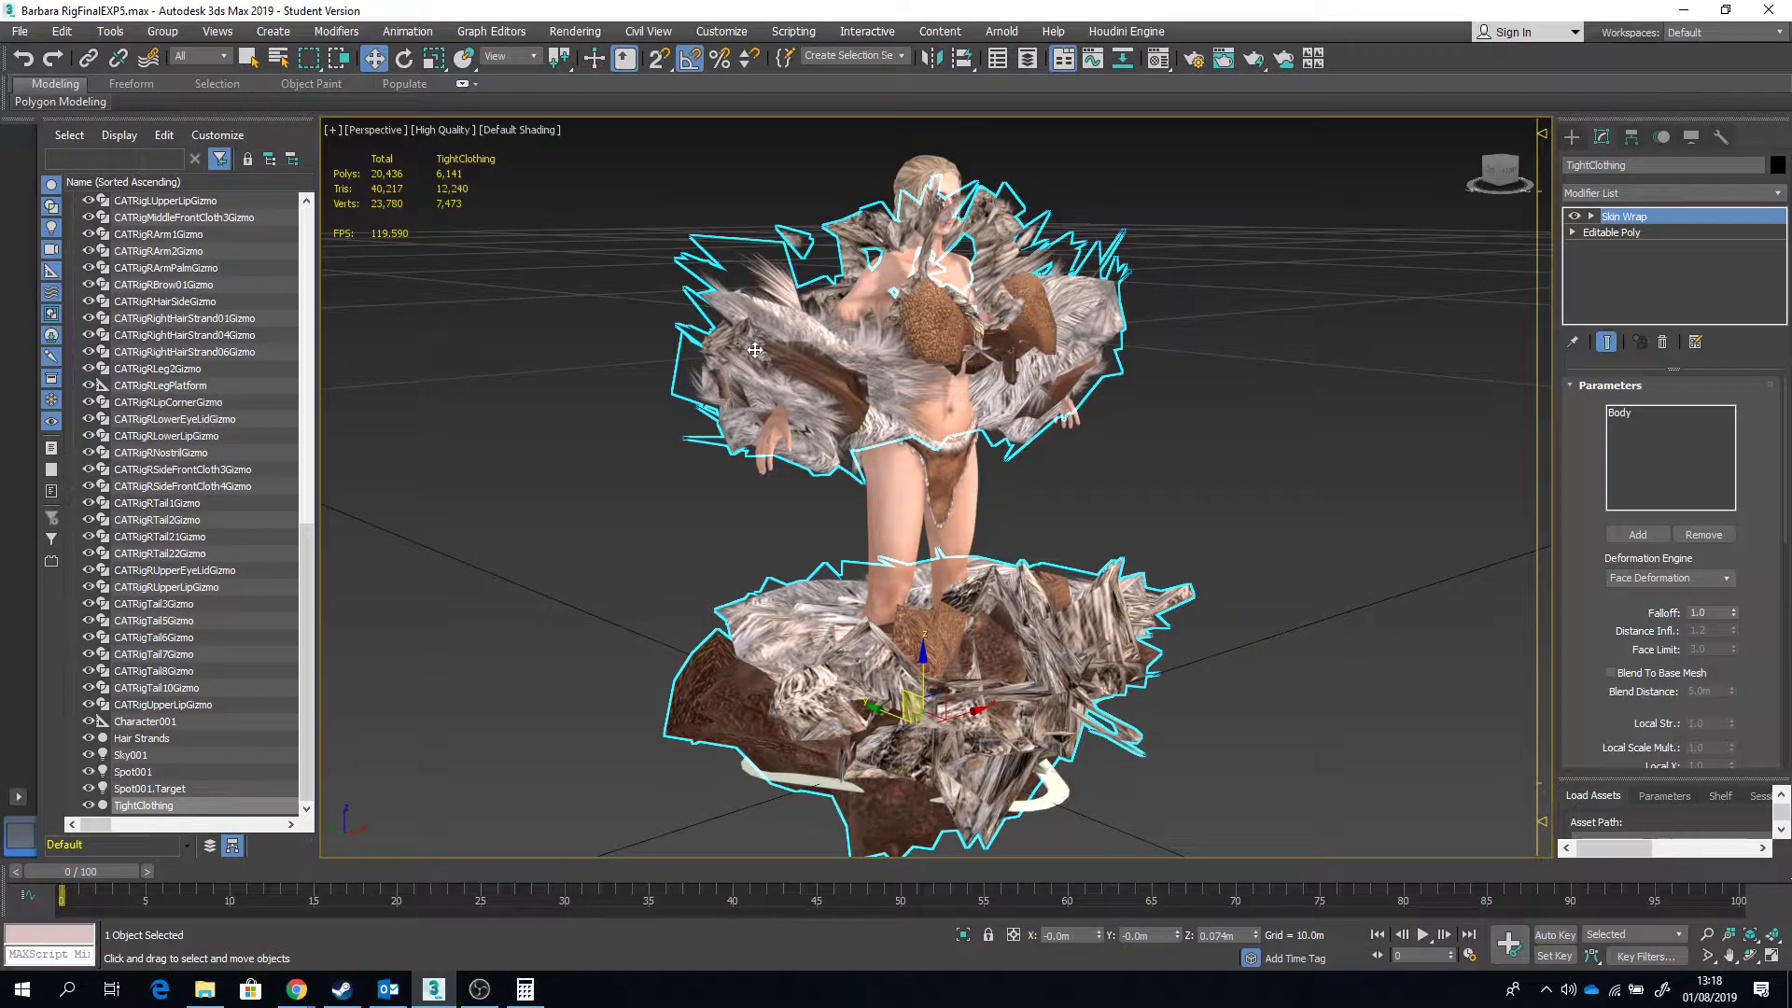
alt+middle_drag(930, 404, 793, 410)
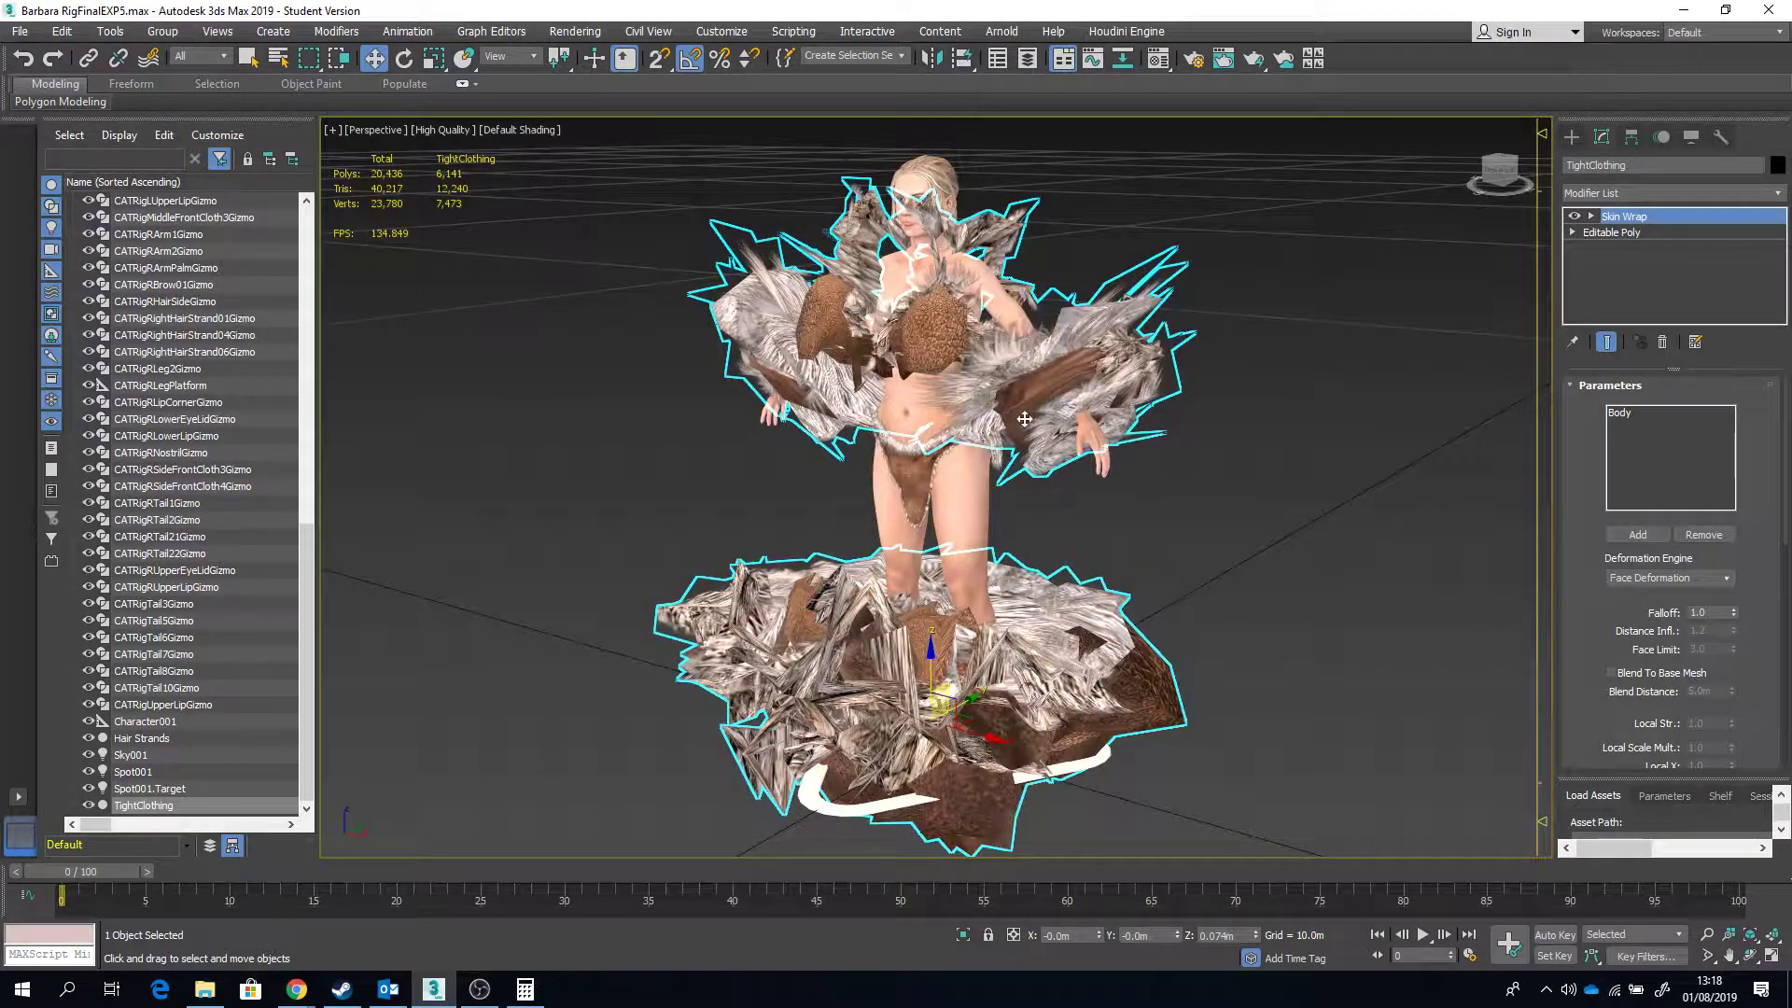
click(1662, 342)
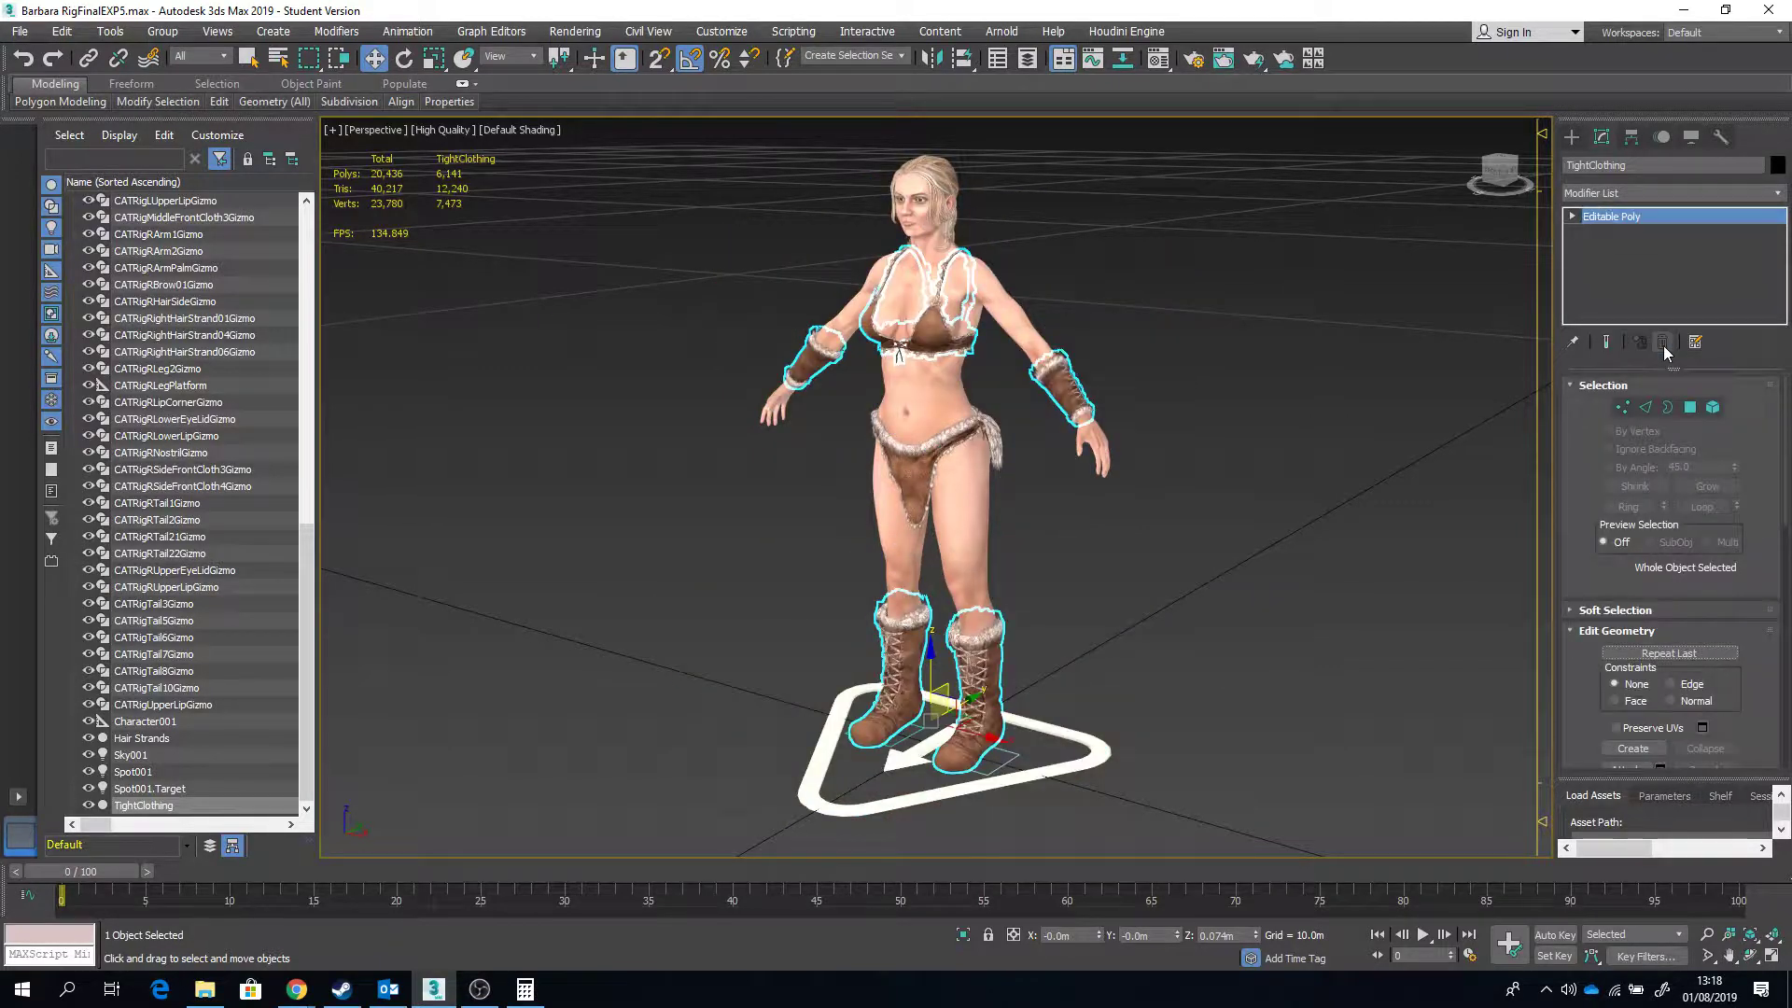
Step: Apply a new Skin Wrap modifier to TightClothing and add the Body mesh as its control object
click(970, 332)
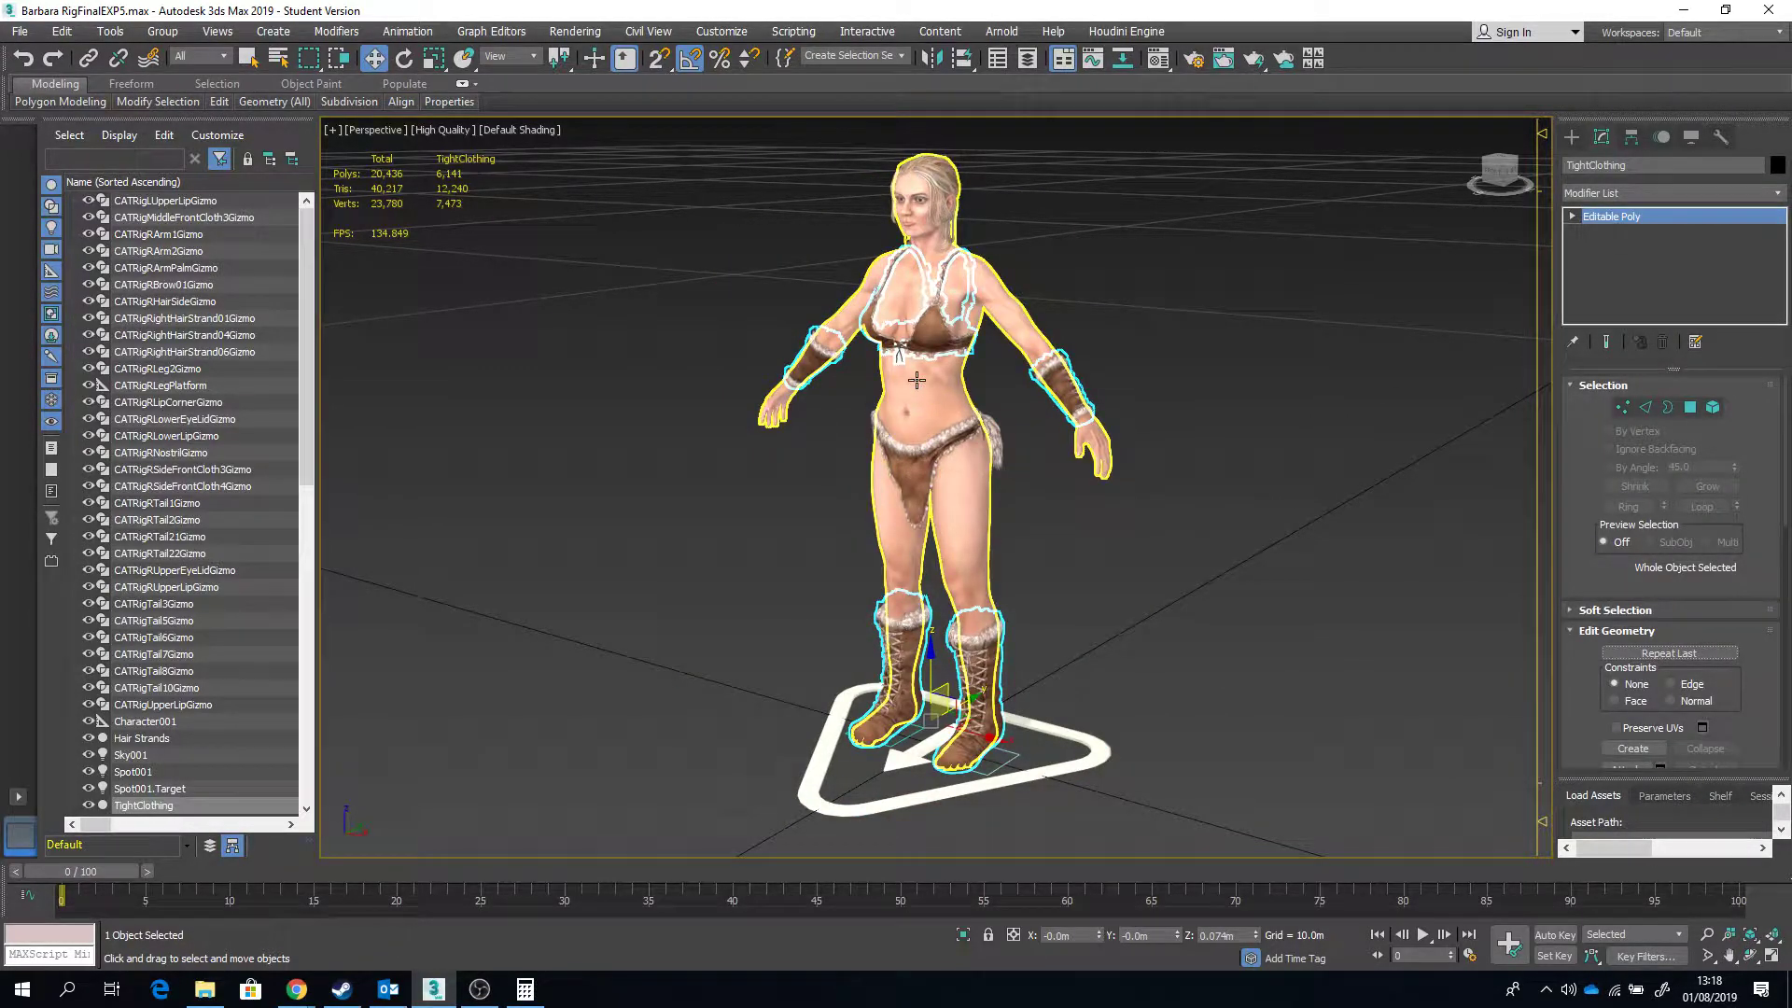
click(908, 360)
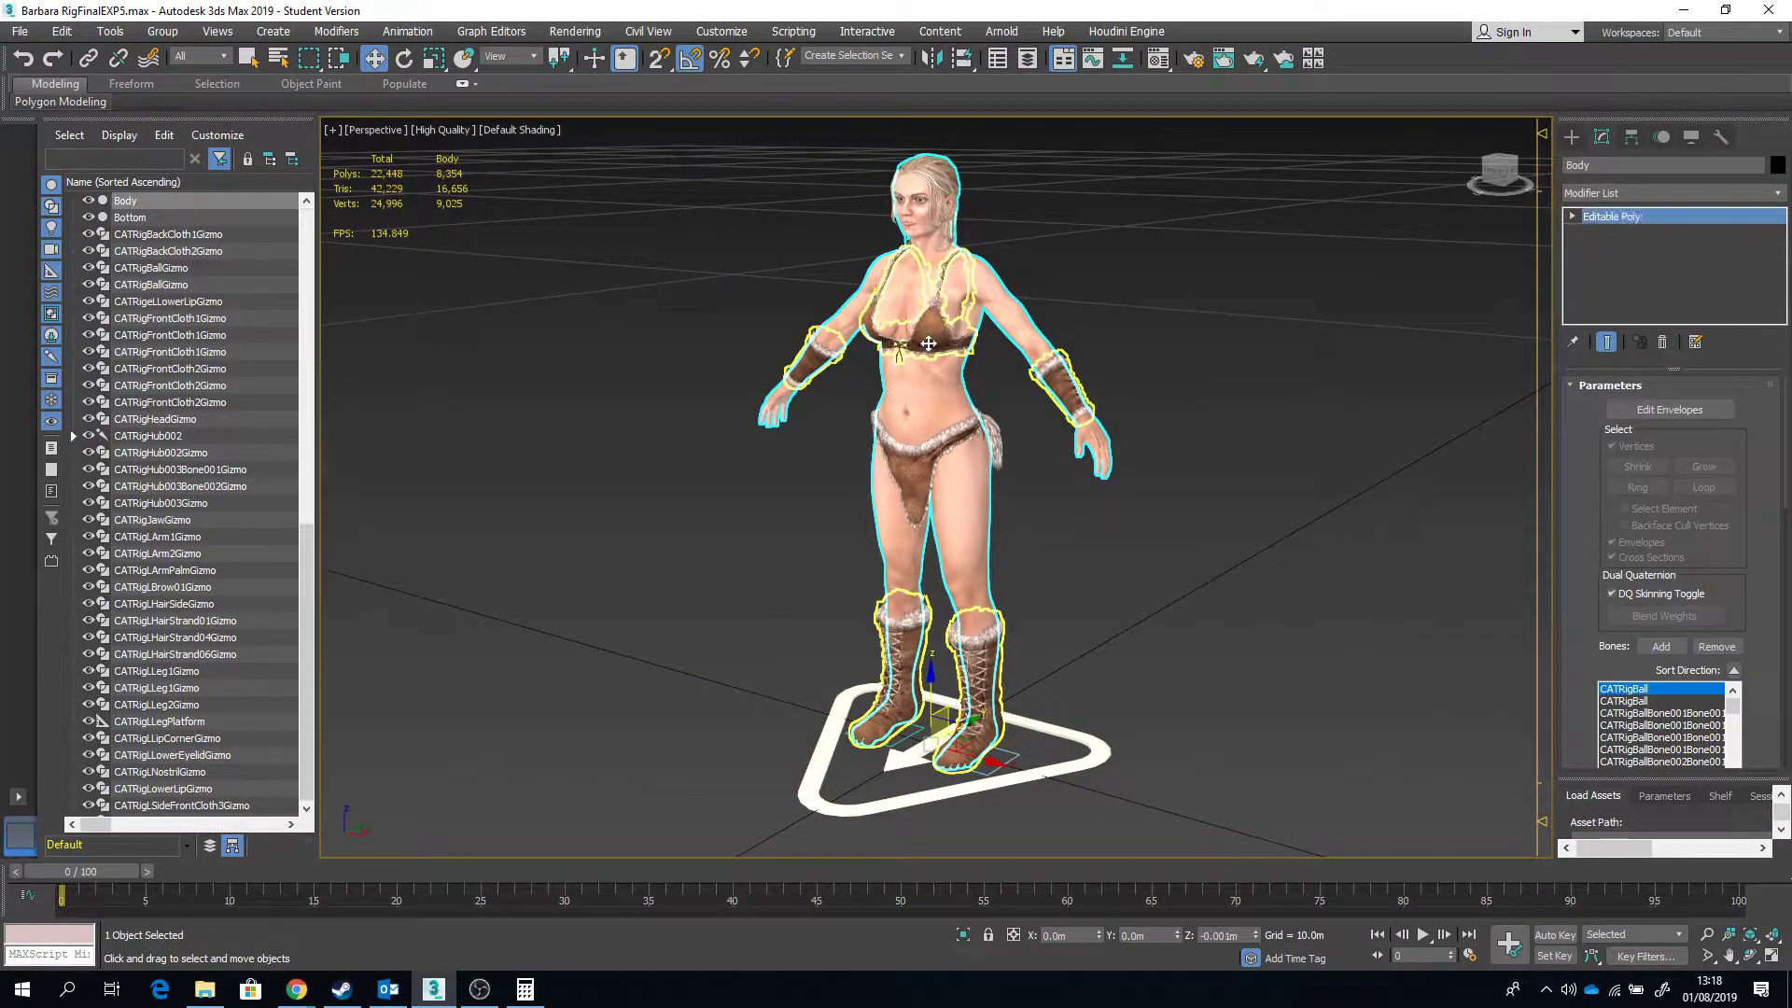
click(1779, 196)
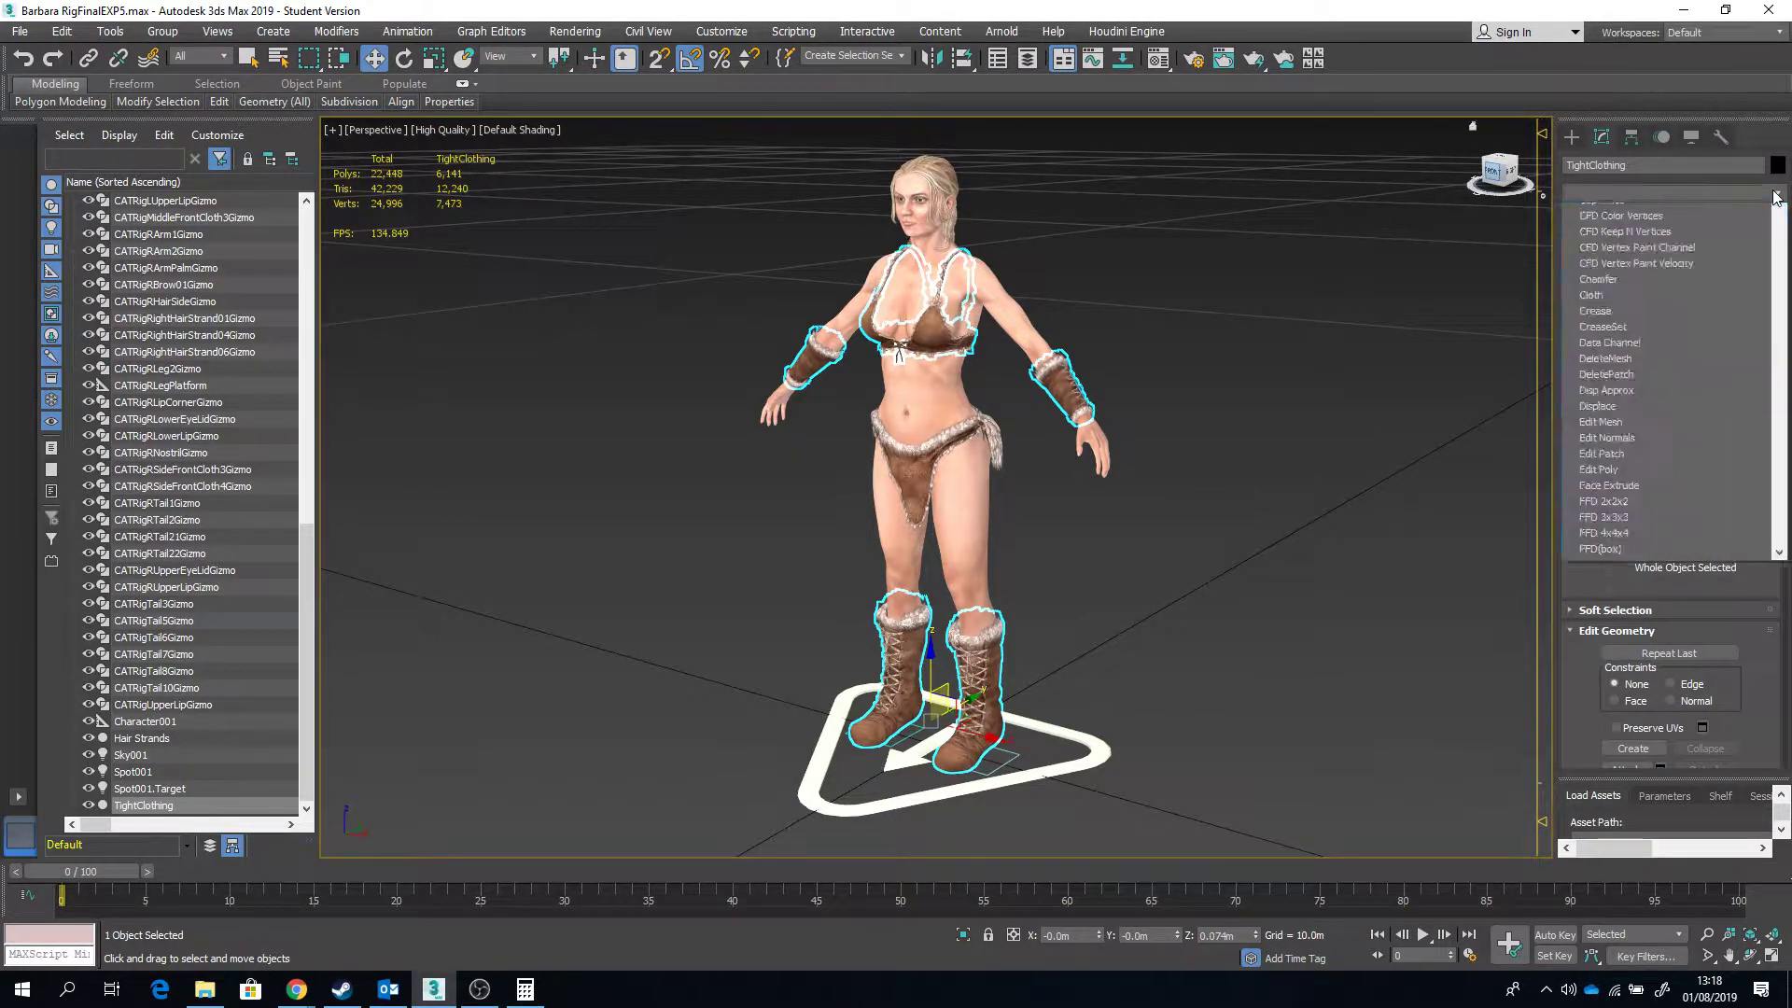
scroll(1765, 414, down, 5)
scroll(1765, 415, down, 15)
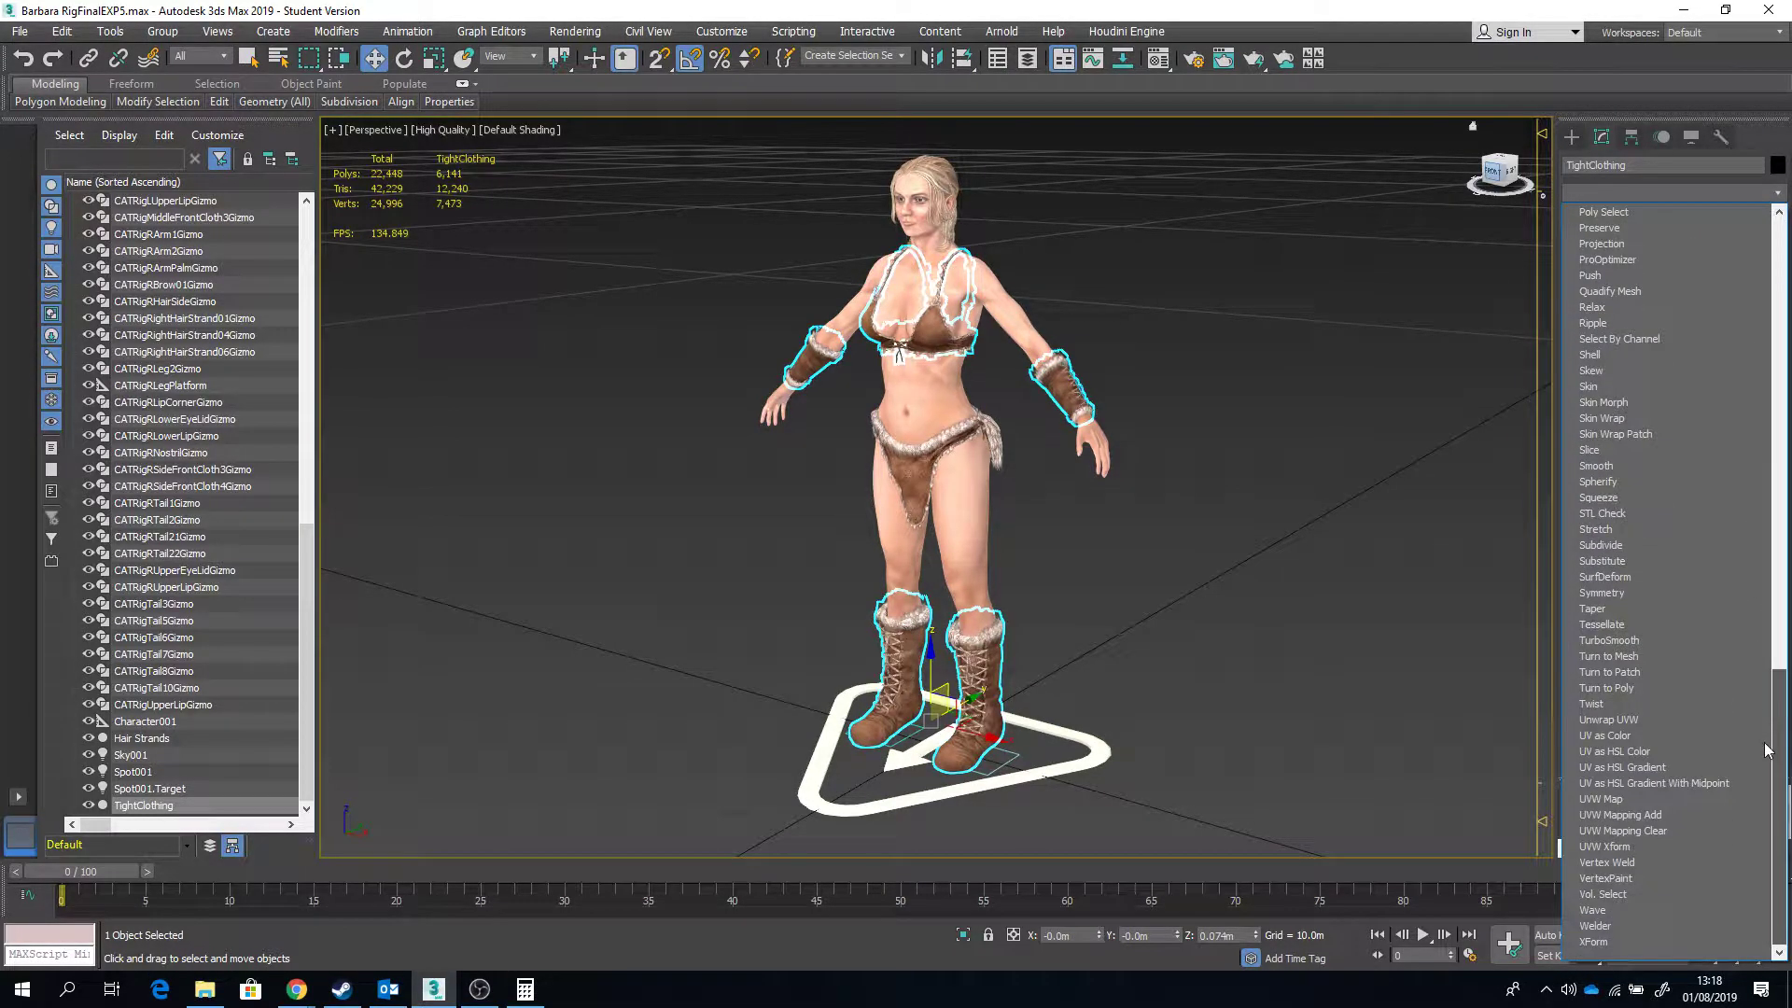
click(1616, 417)
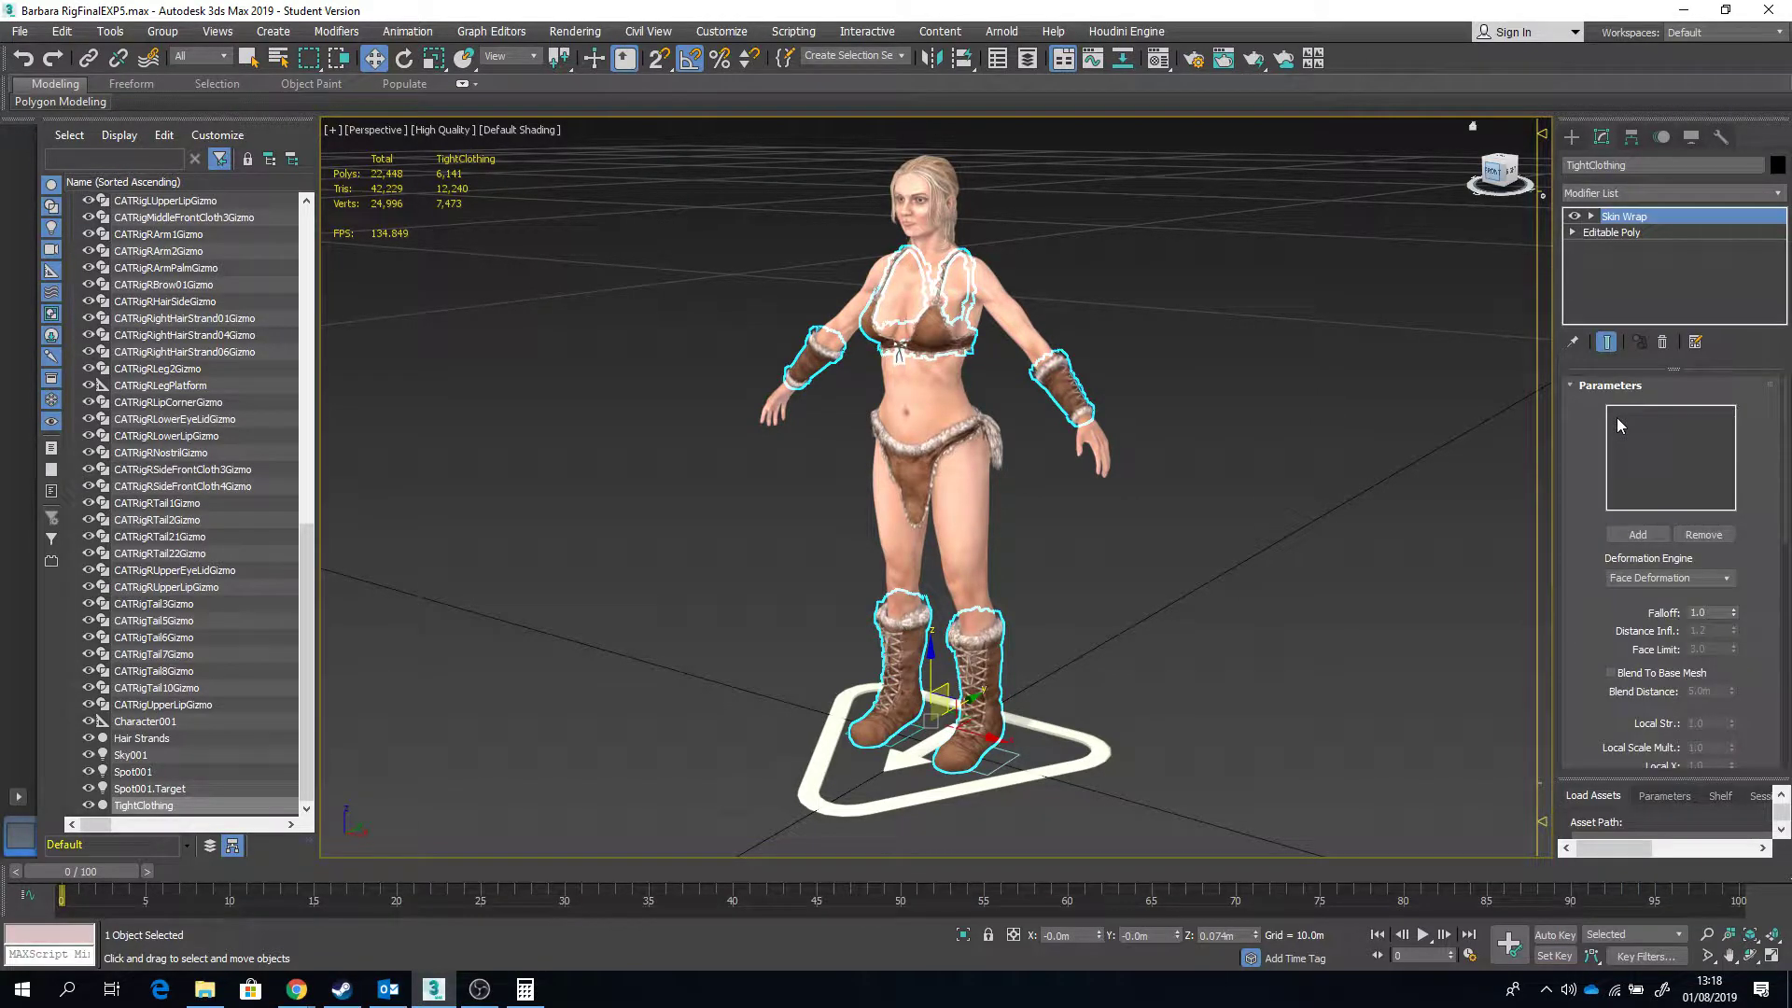
click(1638, 534)
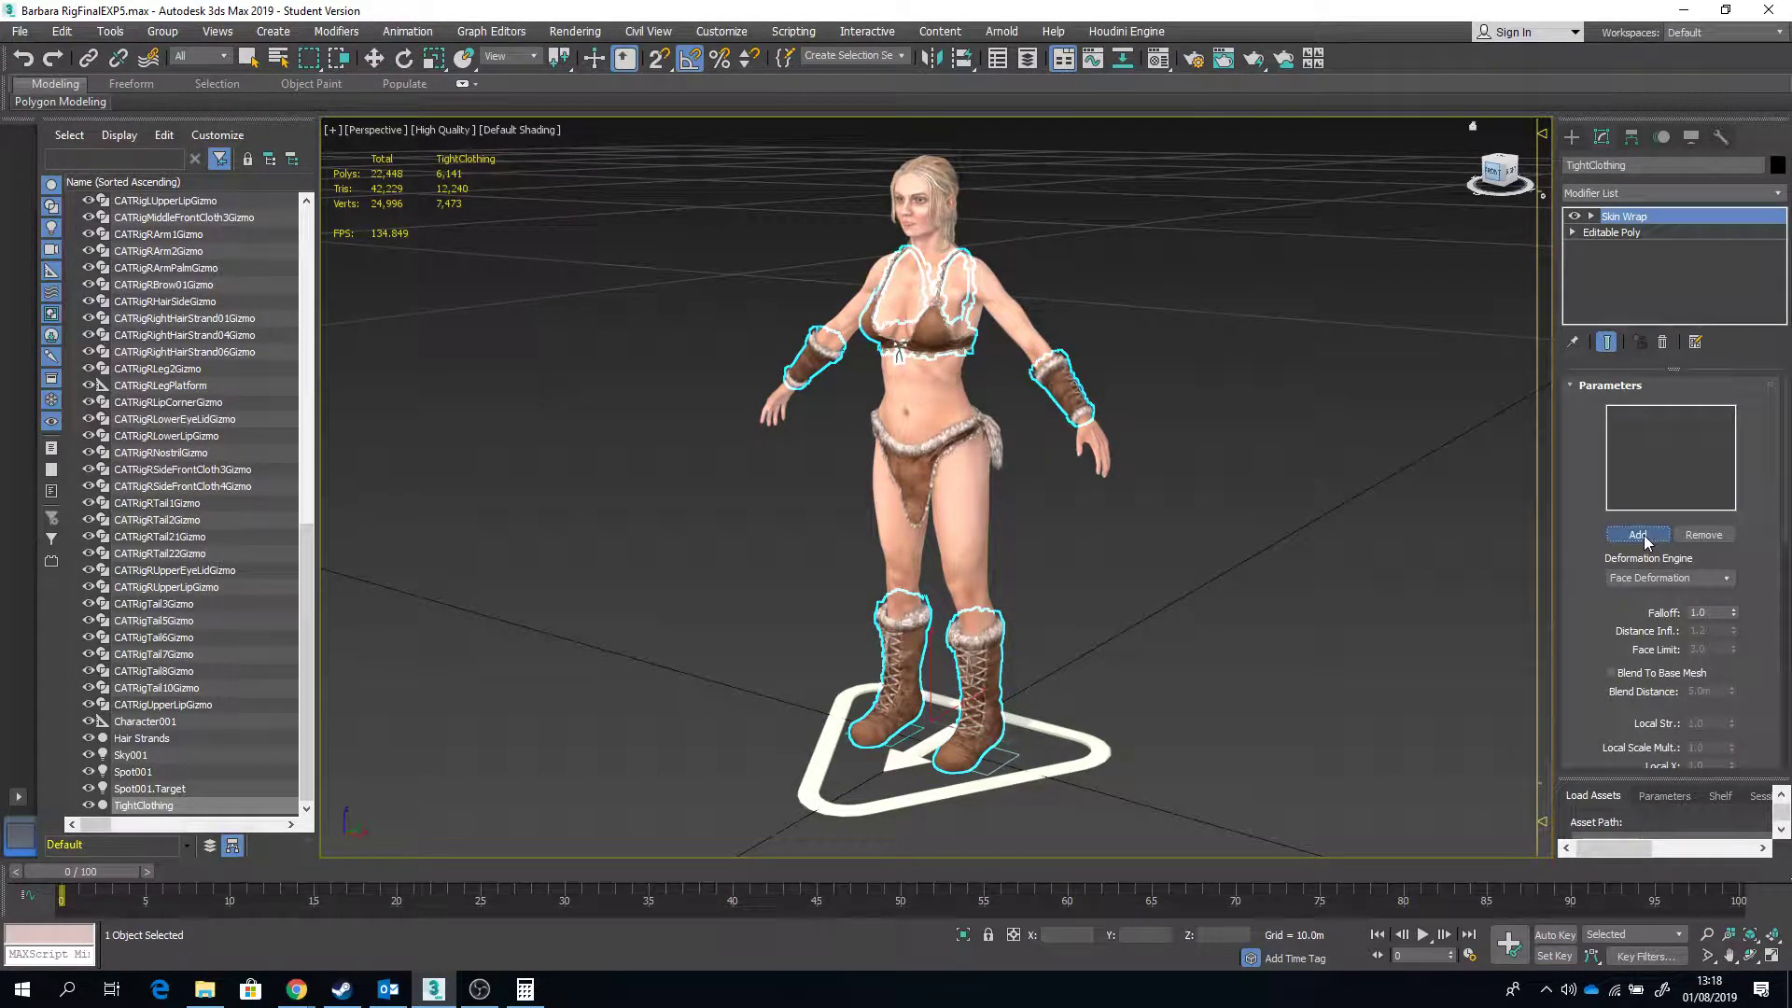
click(928, 380)
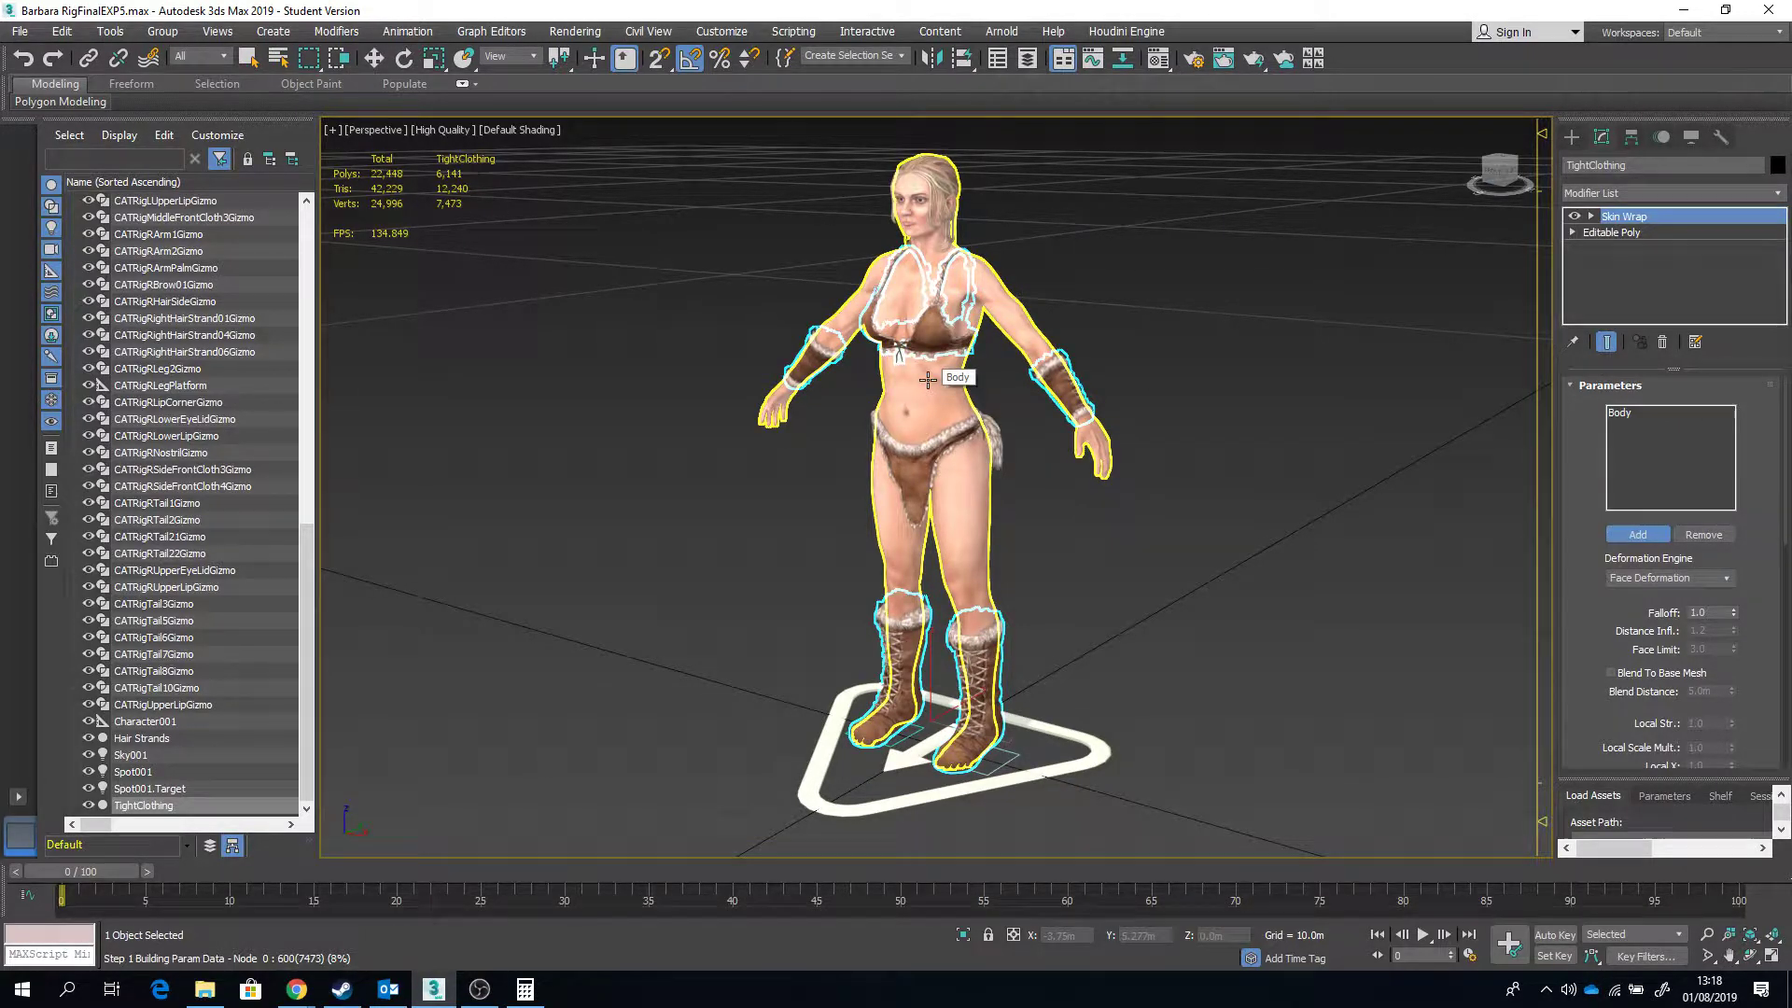
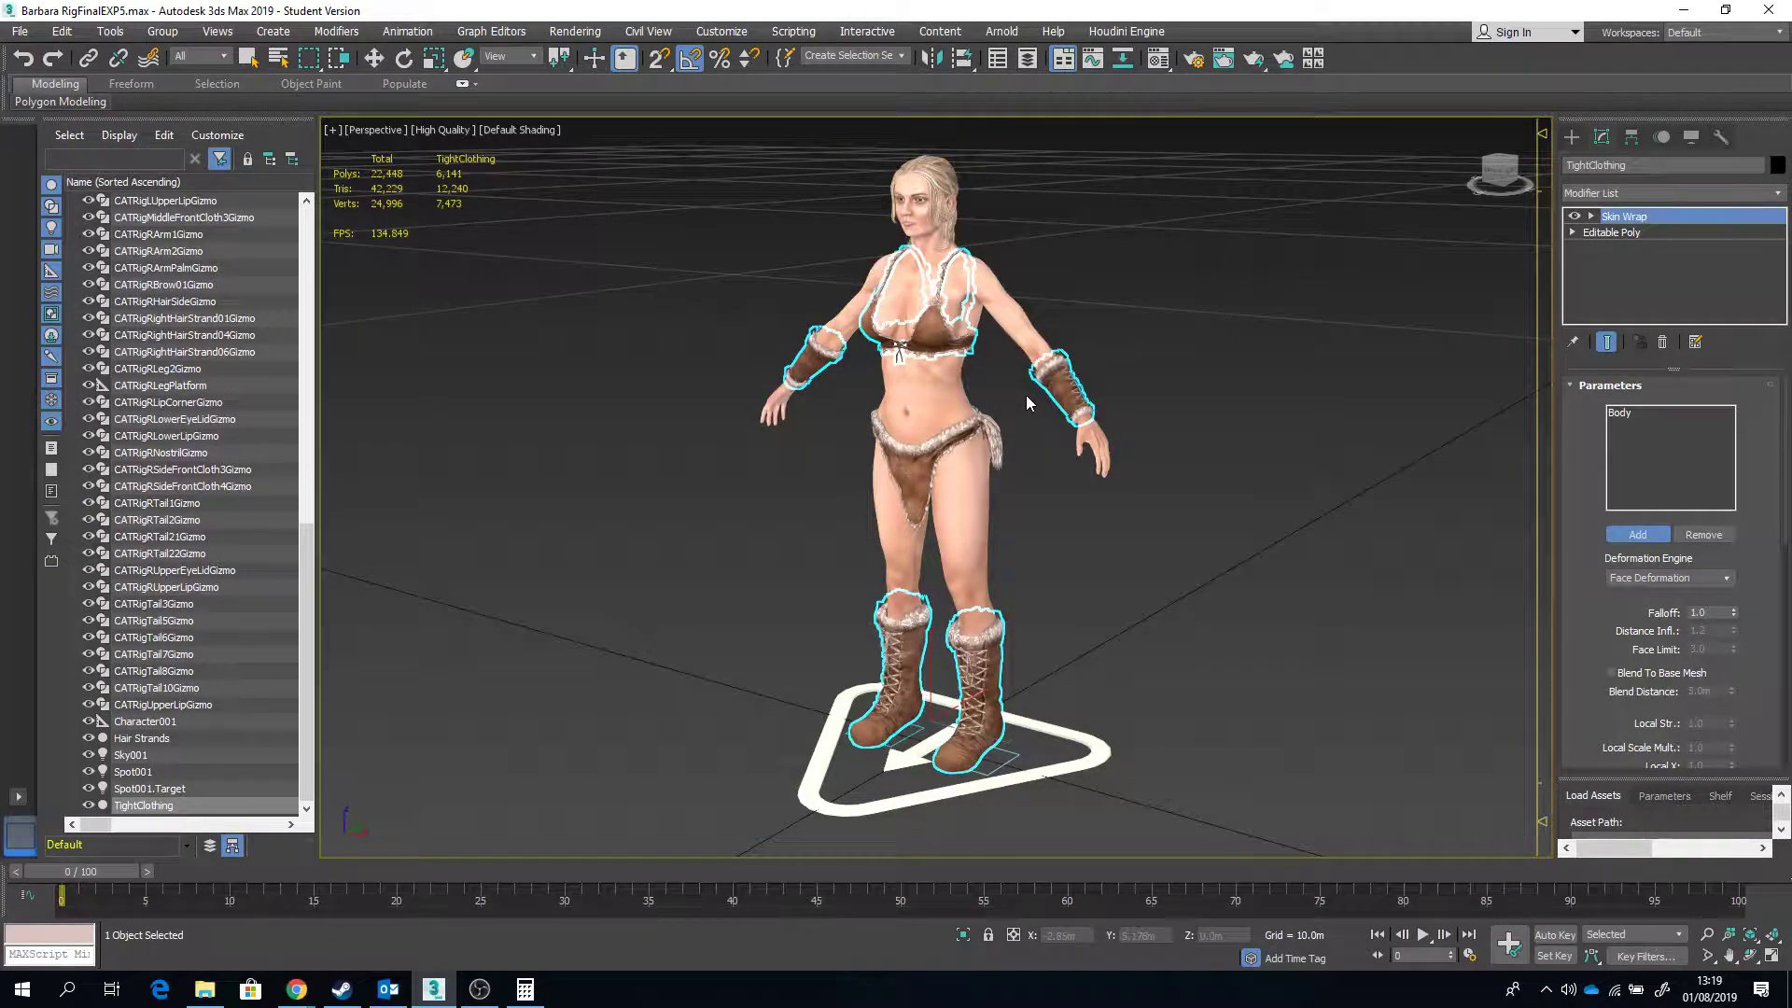
key(w)
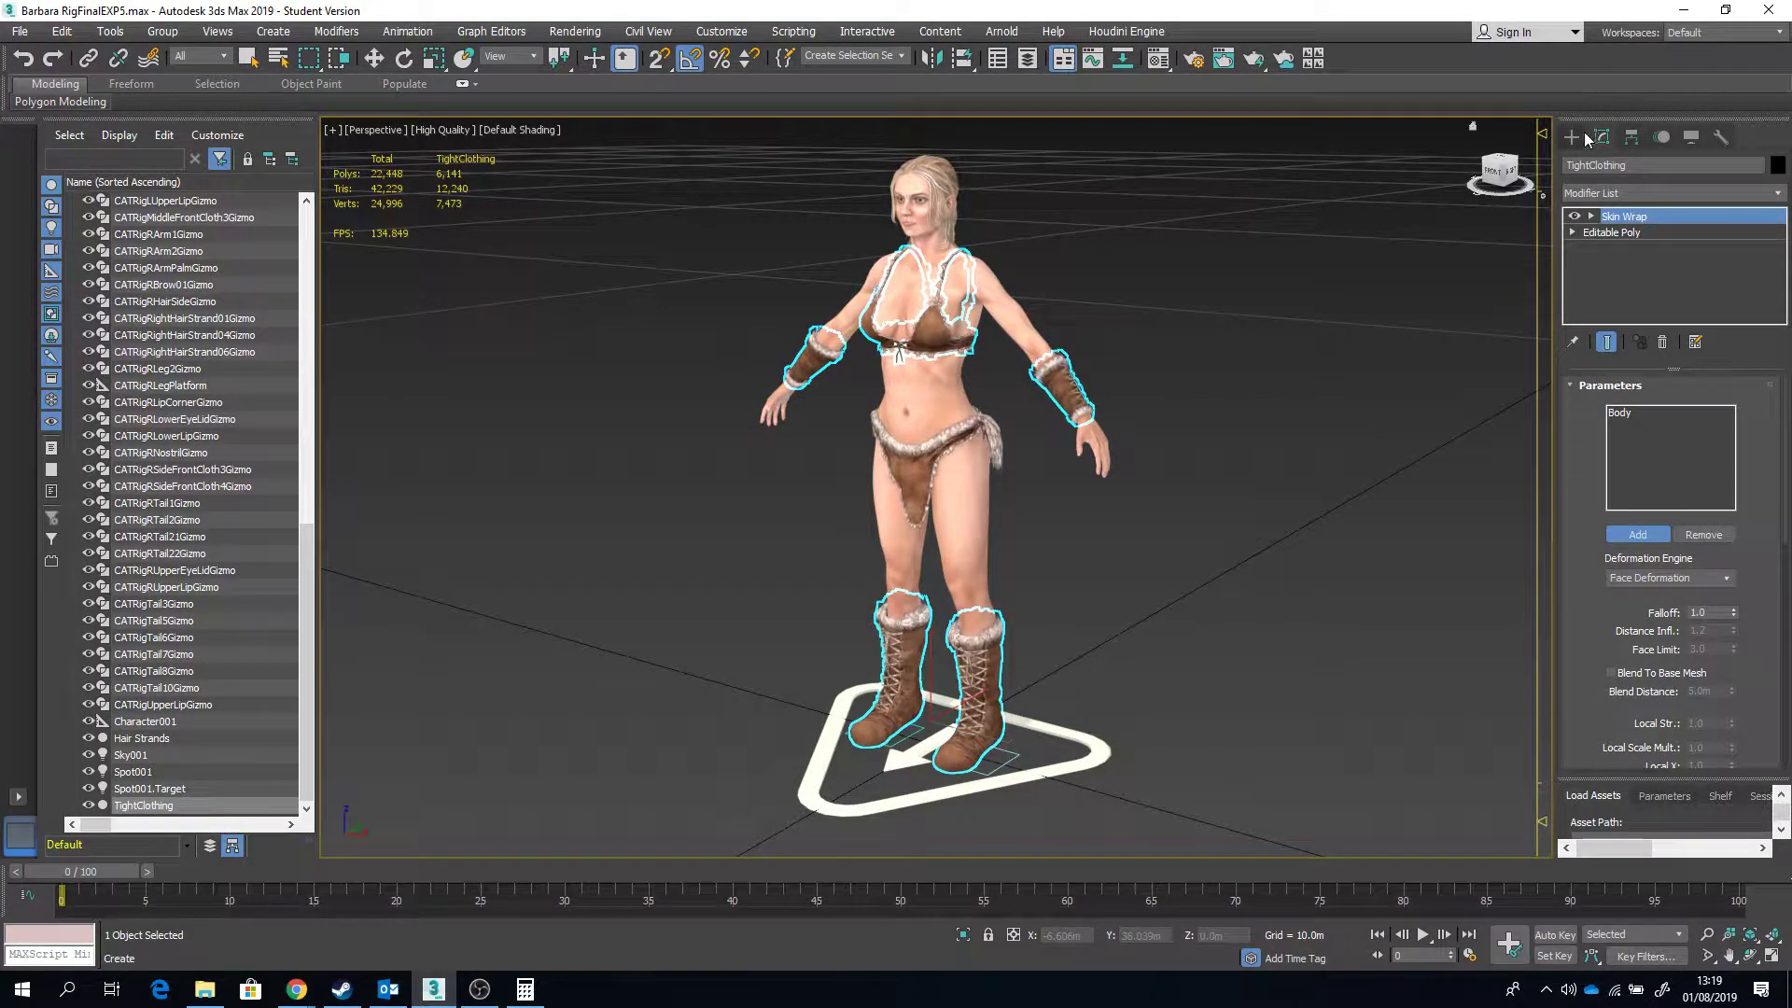
click(1574, 139)
Step: Unhide the Shapes category so the rig gizmos are displayed, and clear the selection
alt+middle_drag(1167, 410, 1297, 401)
click(1692, 136)
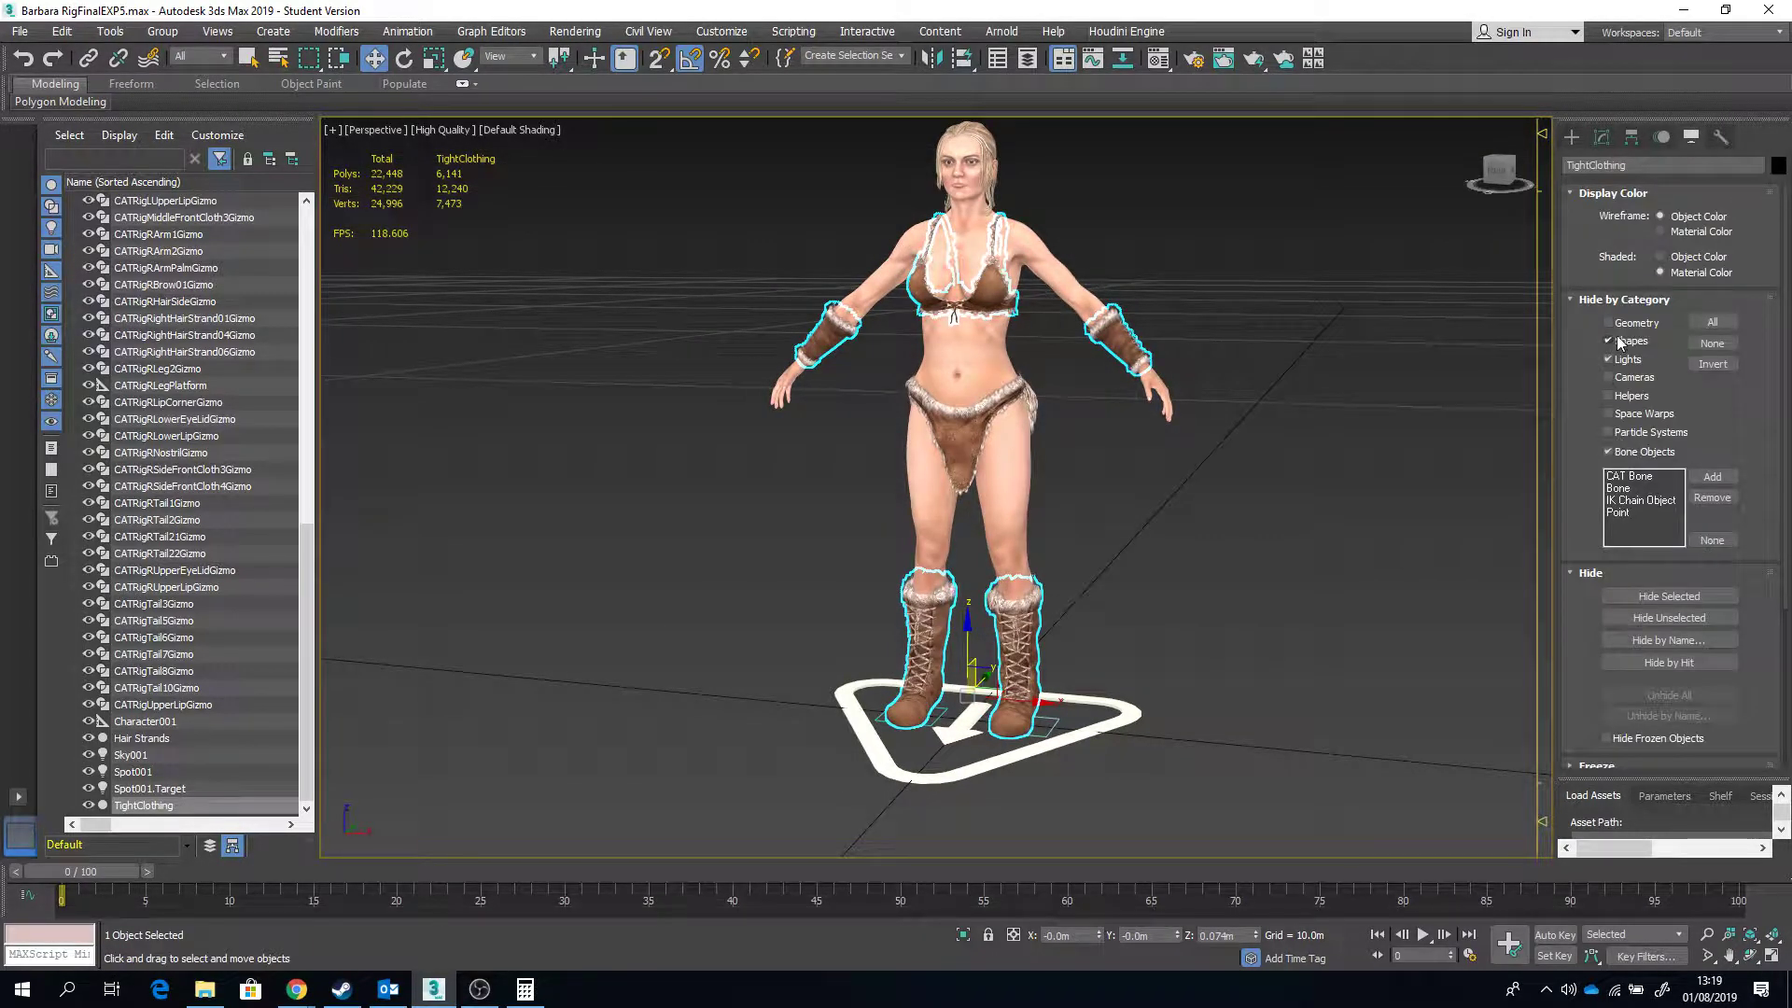
click(1609, 342)
click(1200, 271)
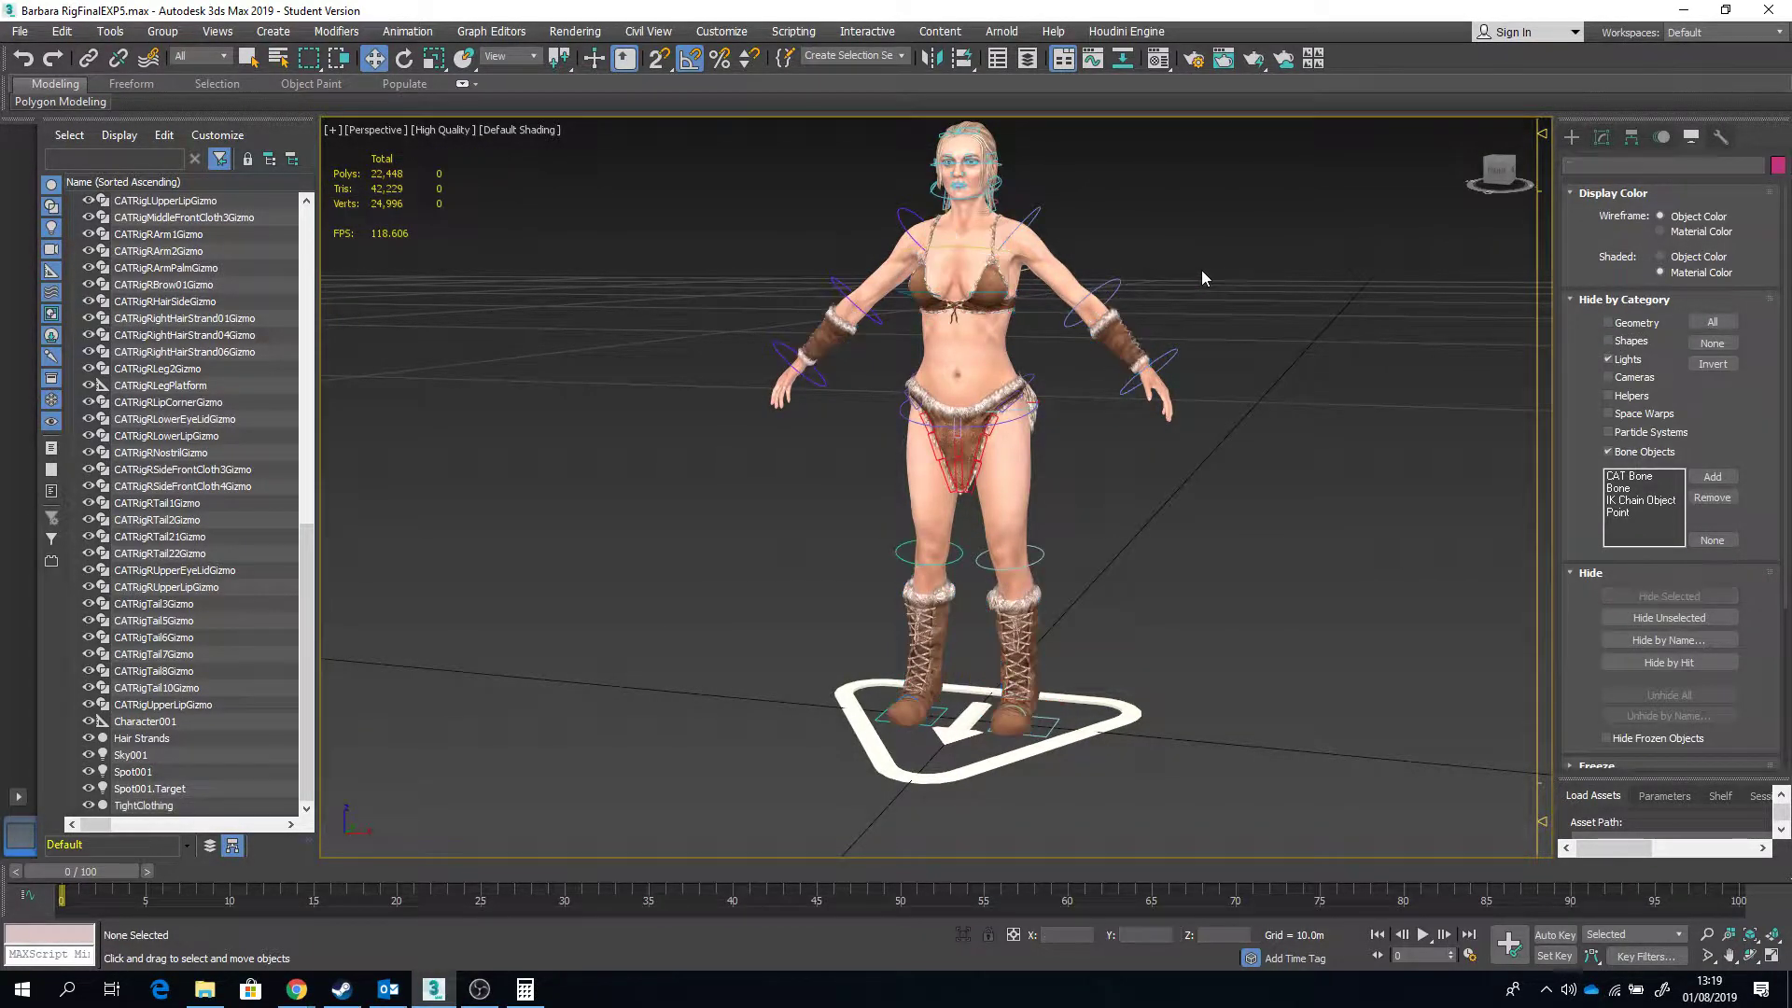
Step: Test the torso deformation by selecting the chest control gizmo (CATRigHub003Gizmo) and rotating it
scroll(954, 298, up, 2)
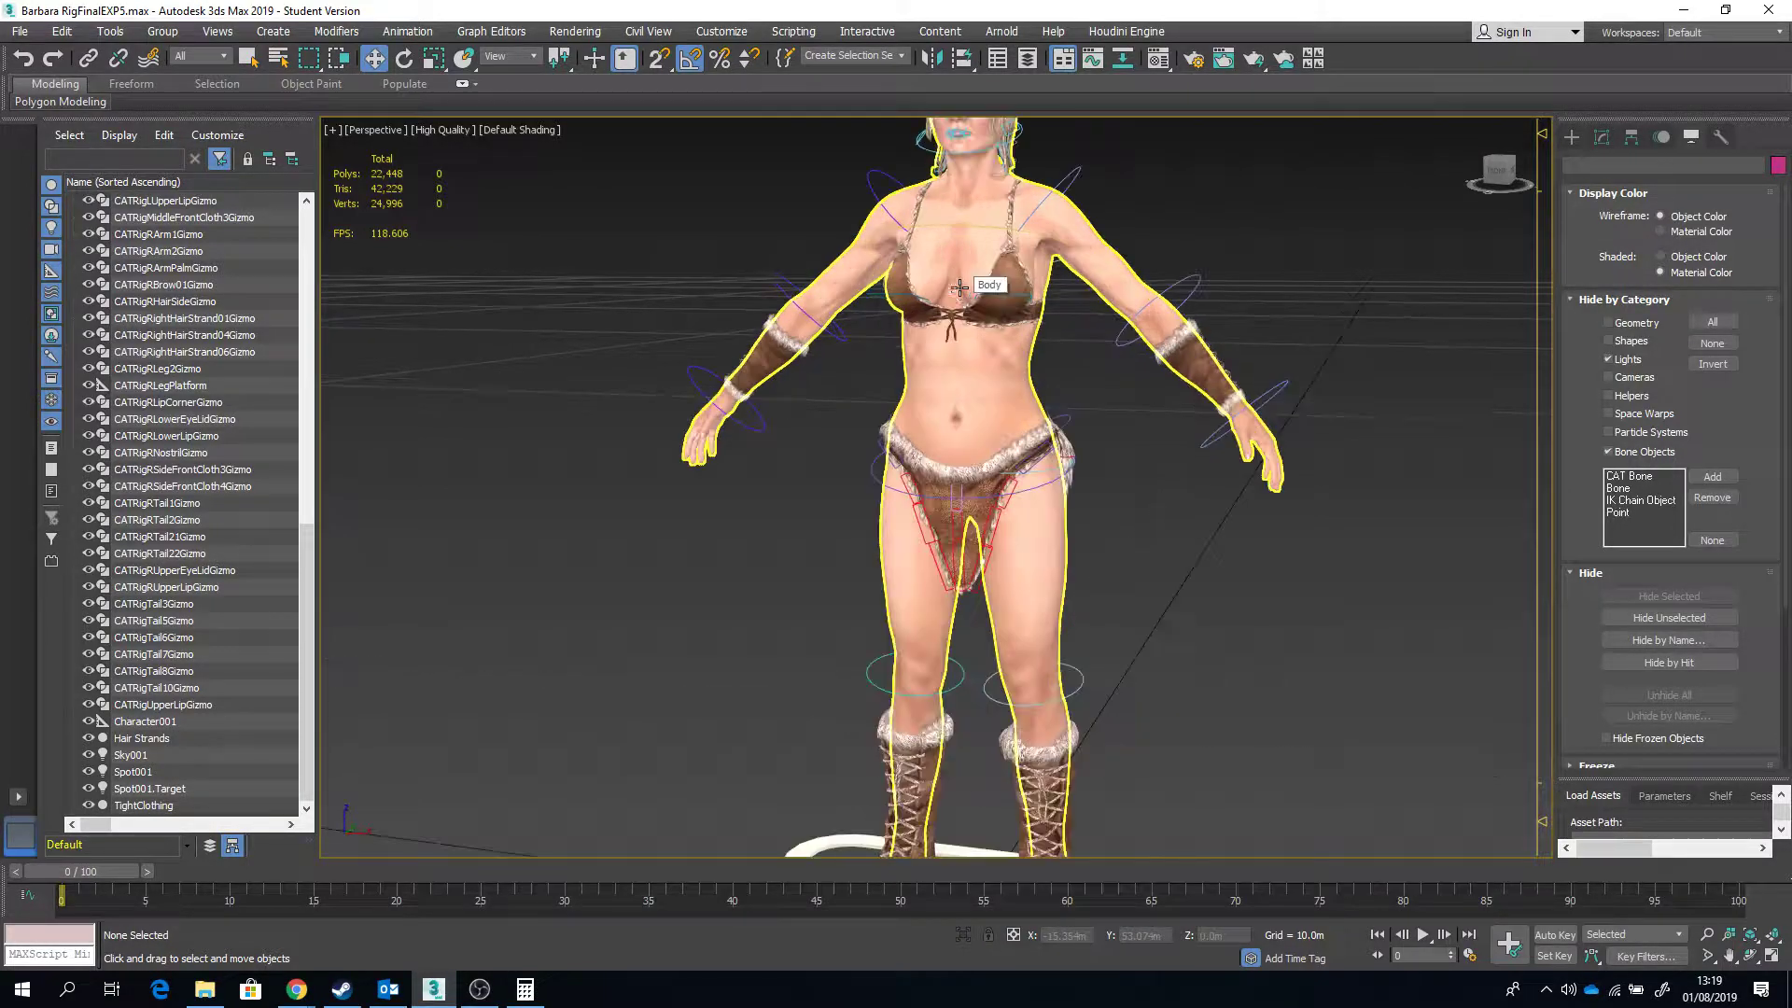
click(972, 207)
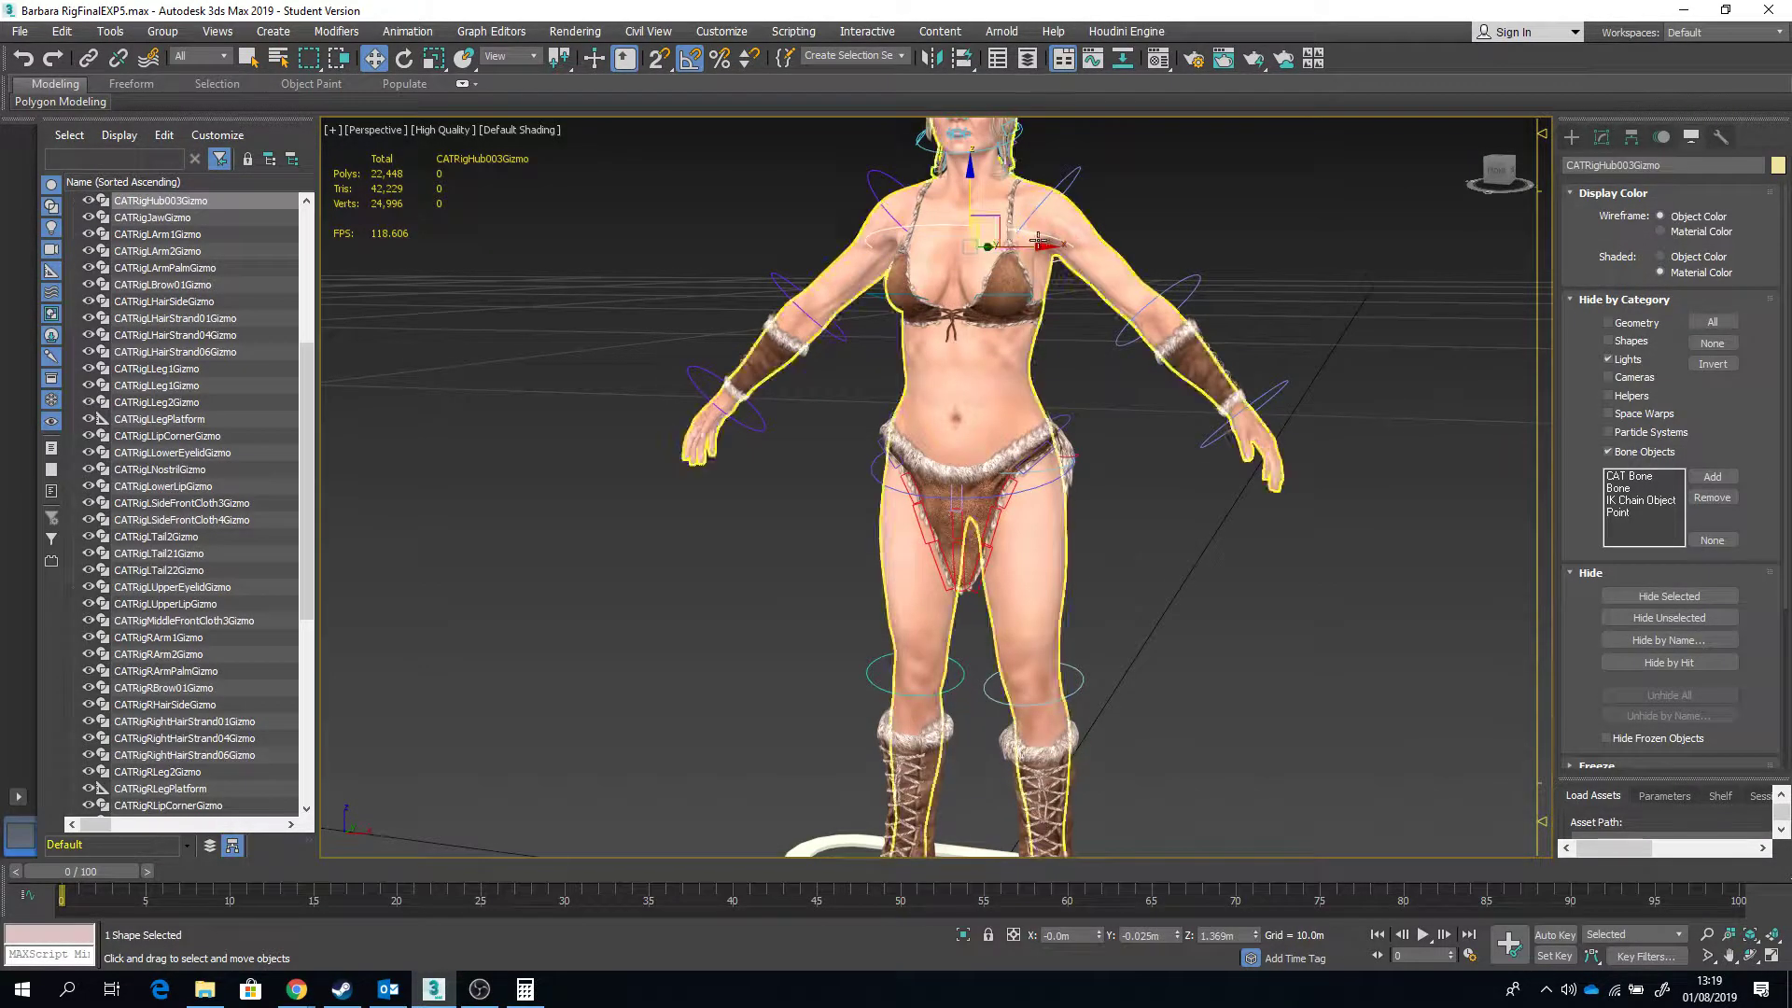
alt+middle_drag(972, 208, 977, 245)
key(e)
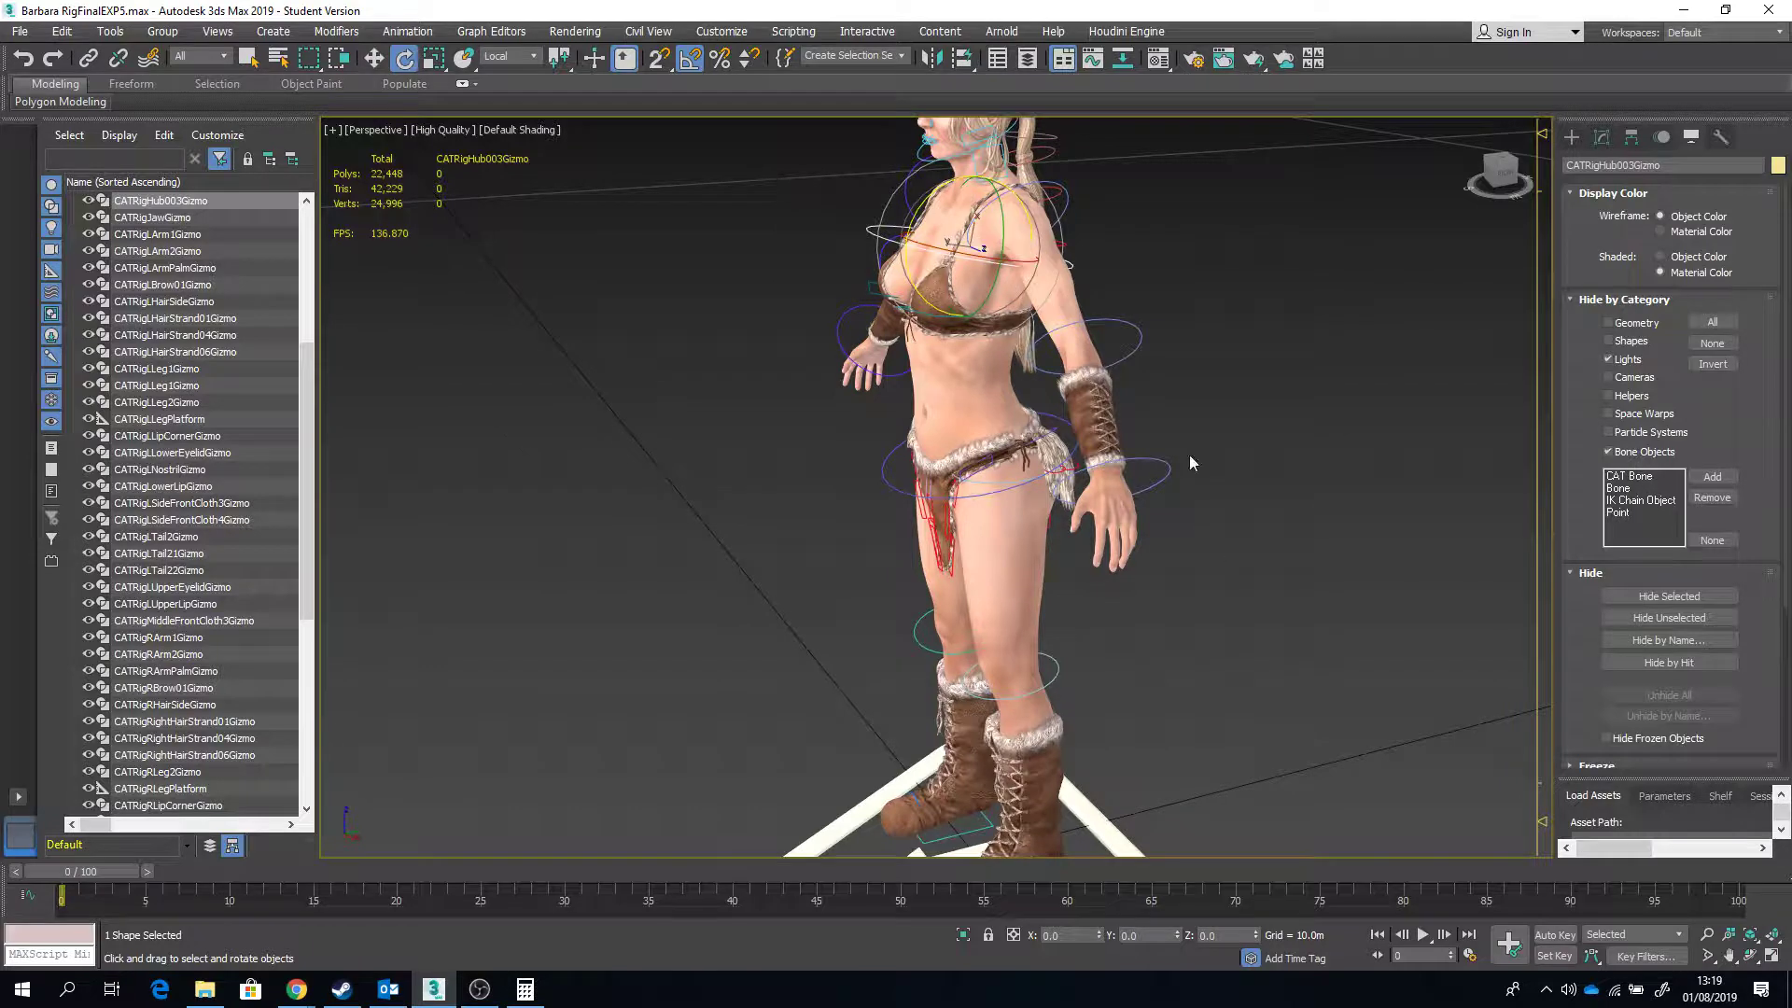
alt+middle_drag(1189, 455, 1271, 382)
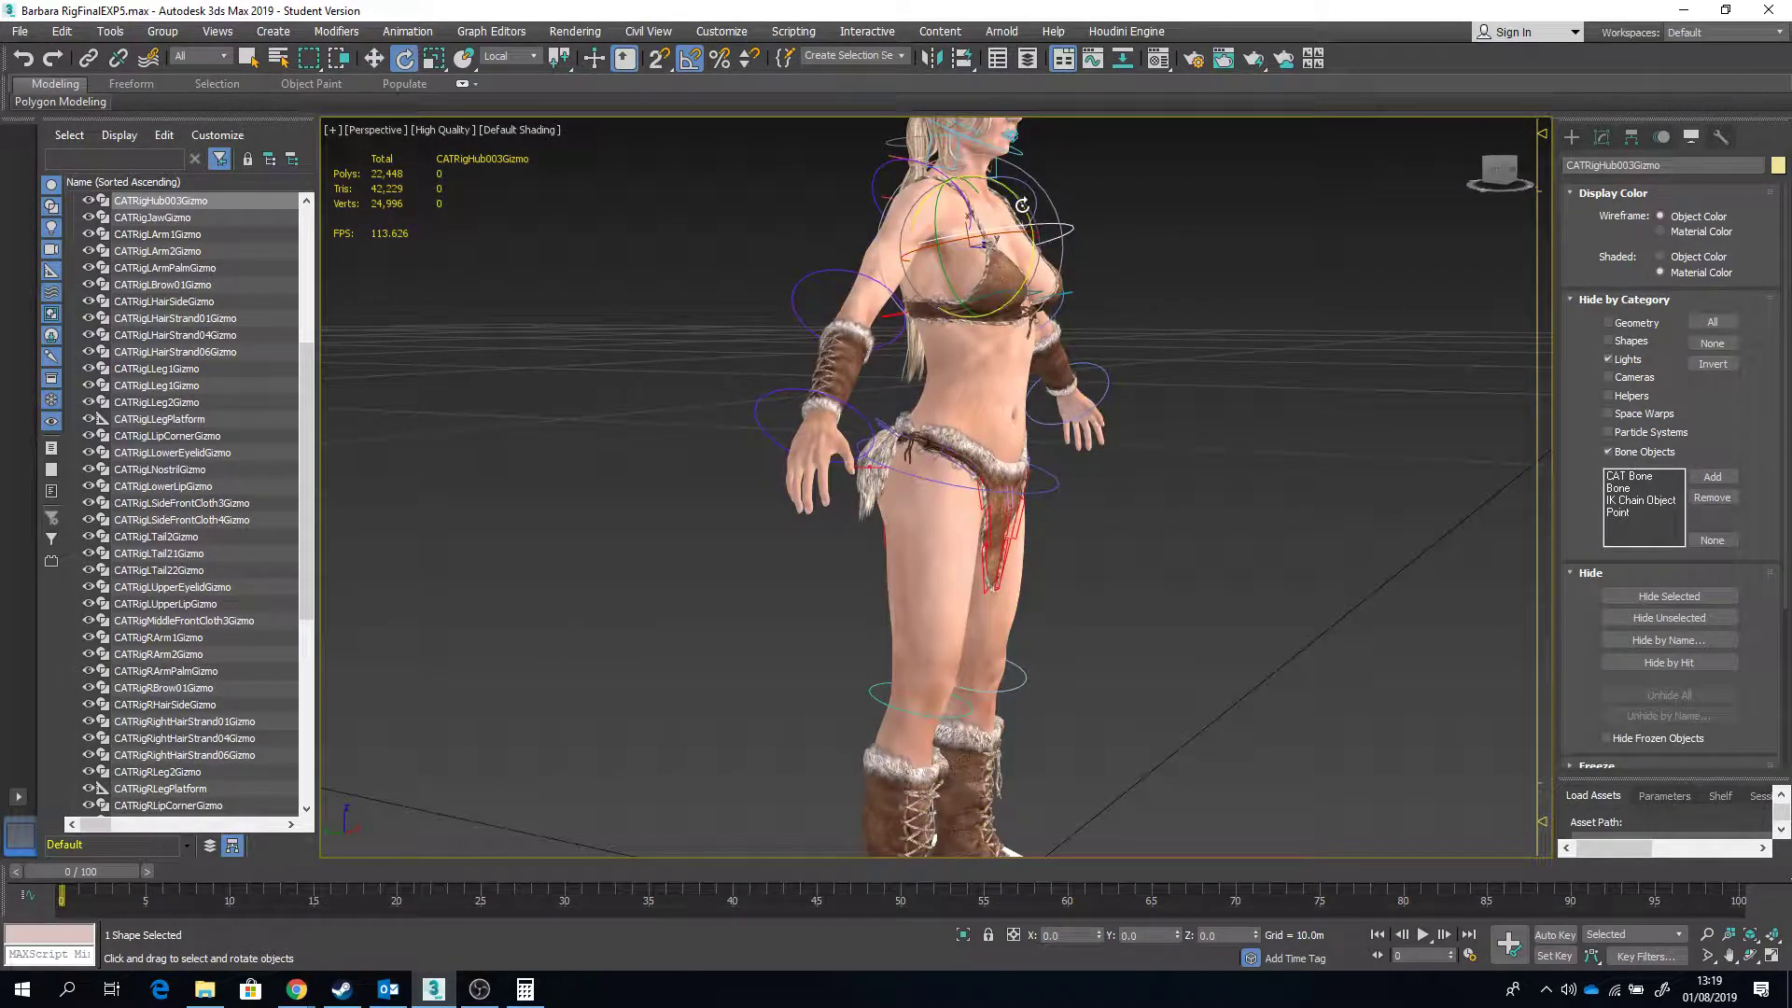
alt+middle_drag(1124, 312, 1154, 339)
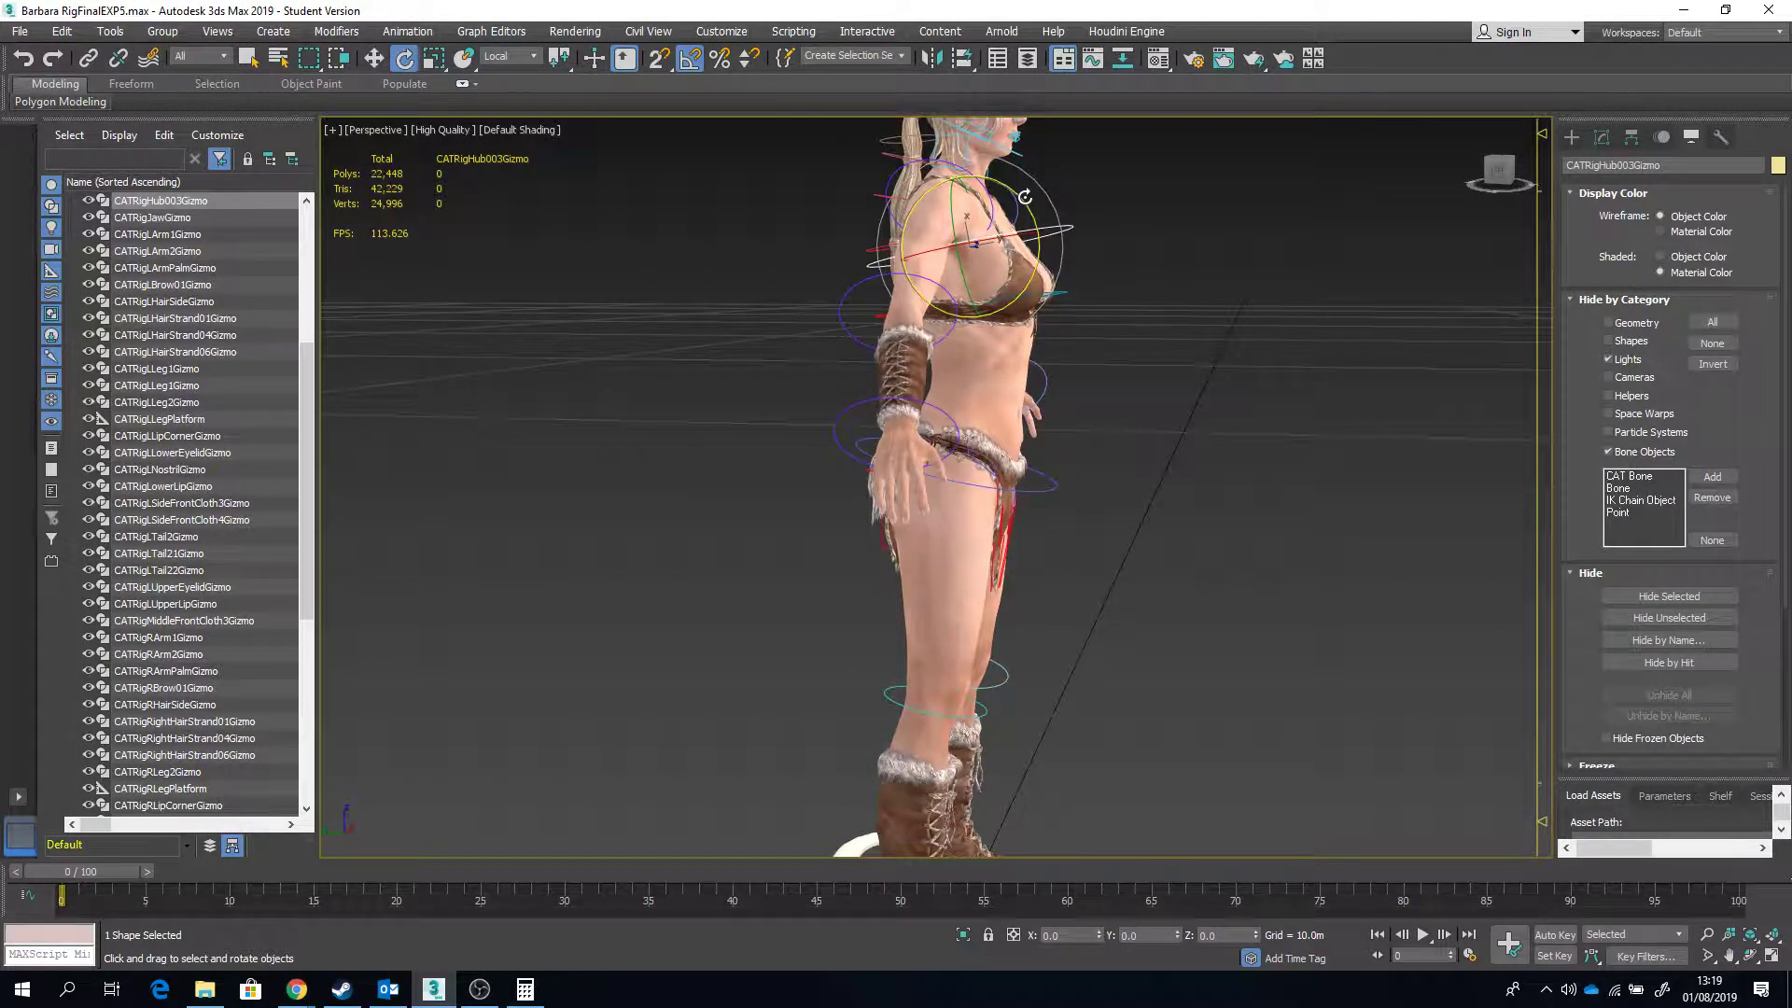
drag(1024, 197, 1050, 247)
alt+middle_drag(1180, 412, 1179, 460)
scroll(1118, 505, up, 4)
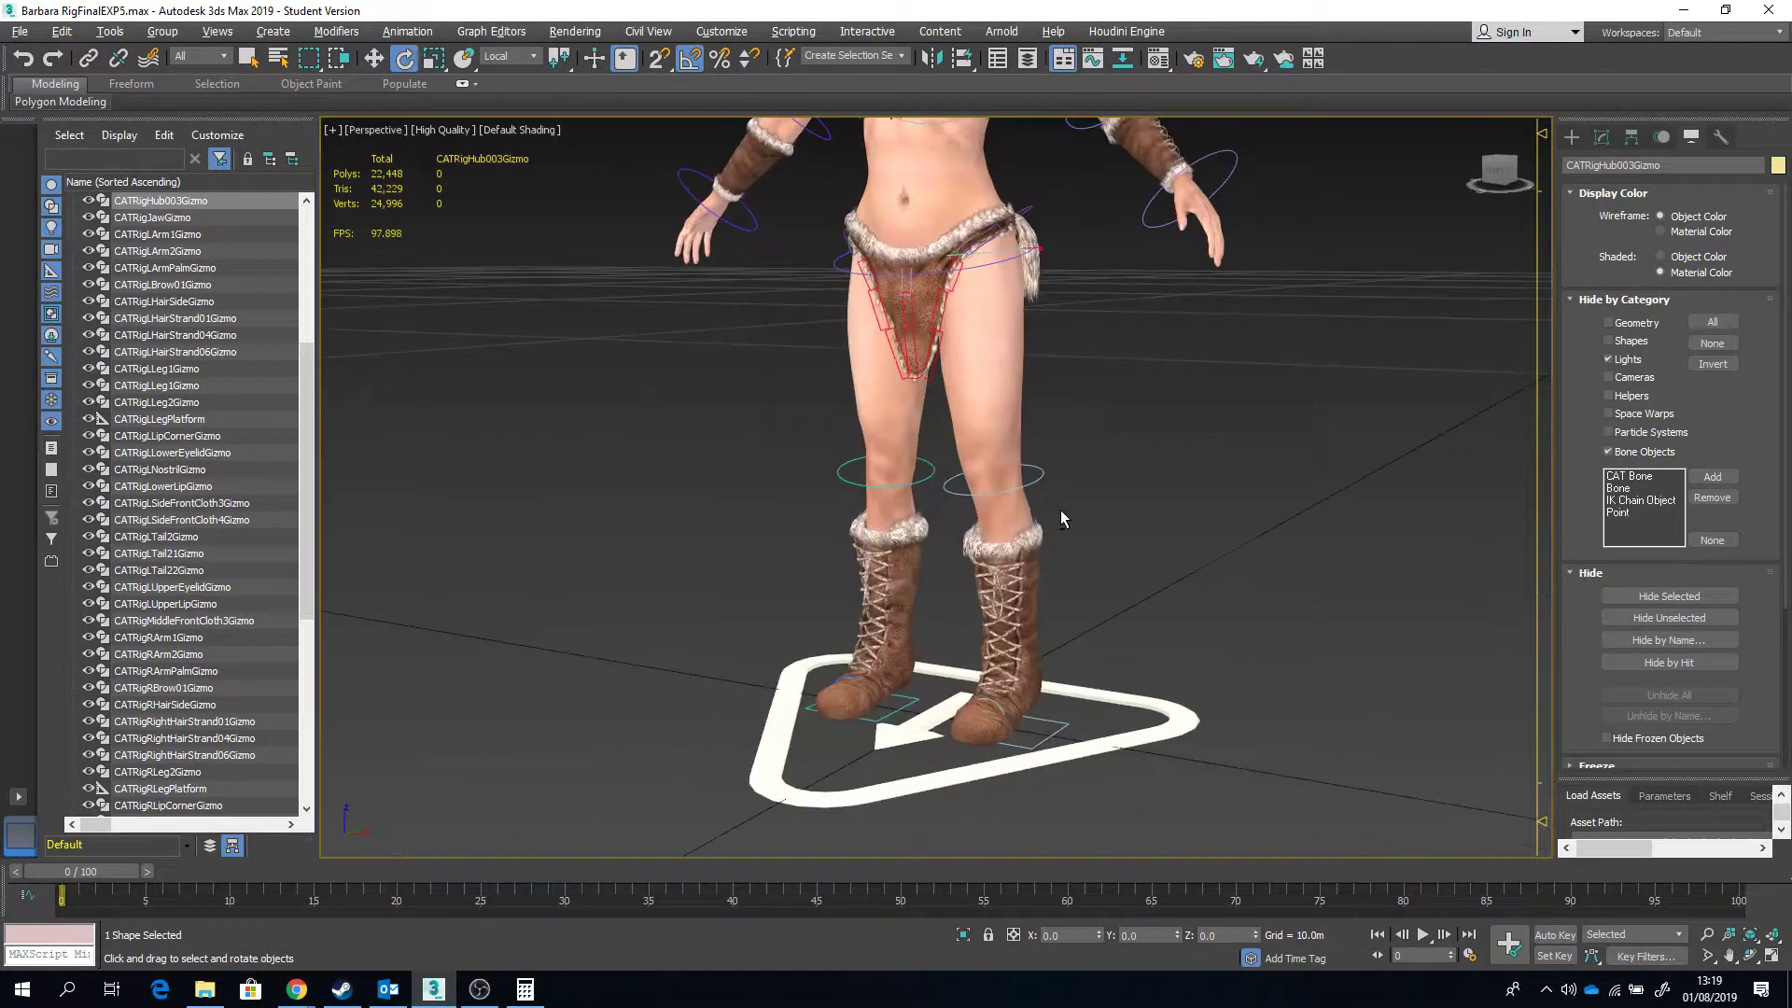
Step: Test the left leg by raising its foot platform about 0.05 m, and undo the move
click(1062, 739)
key(w)
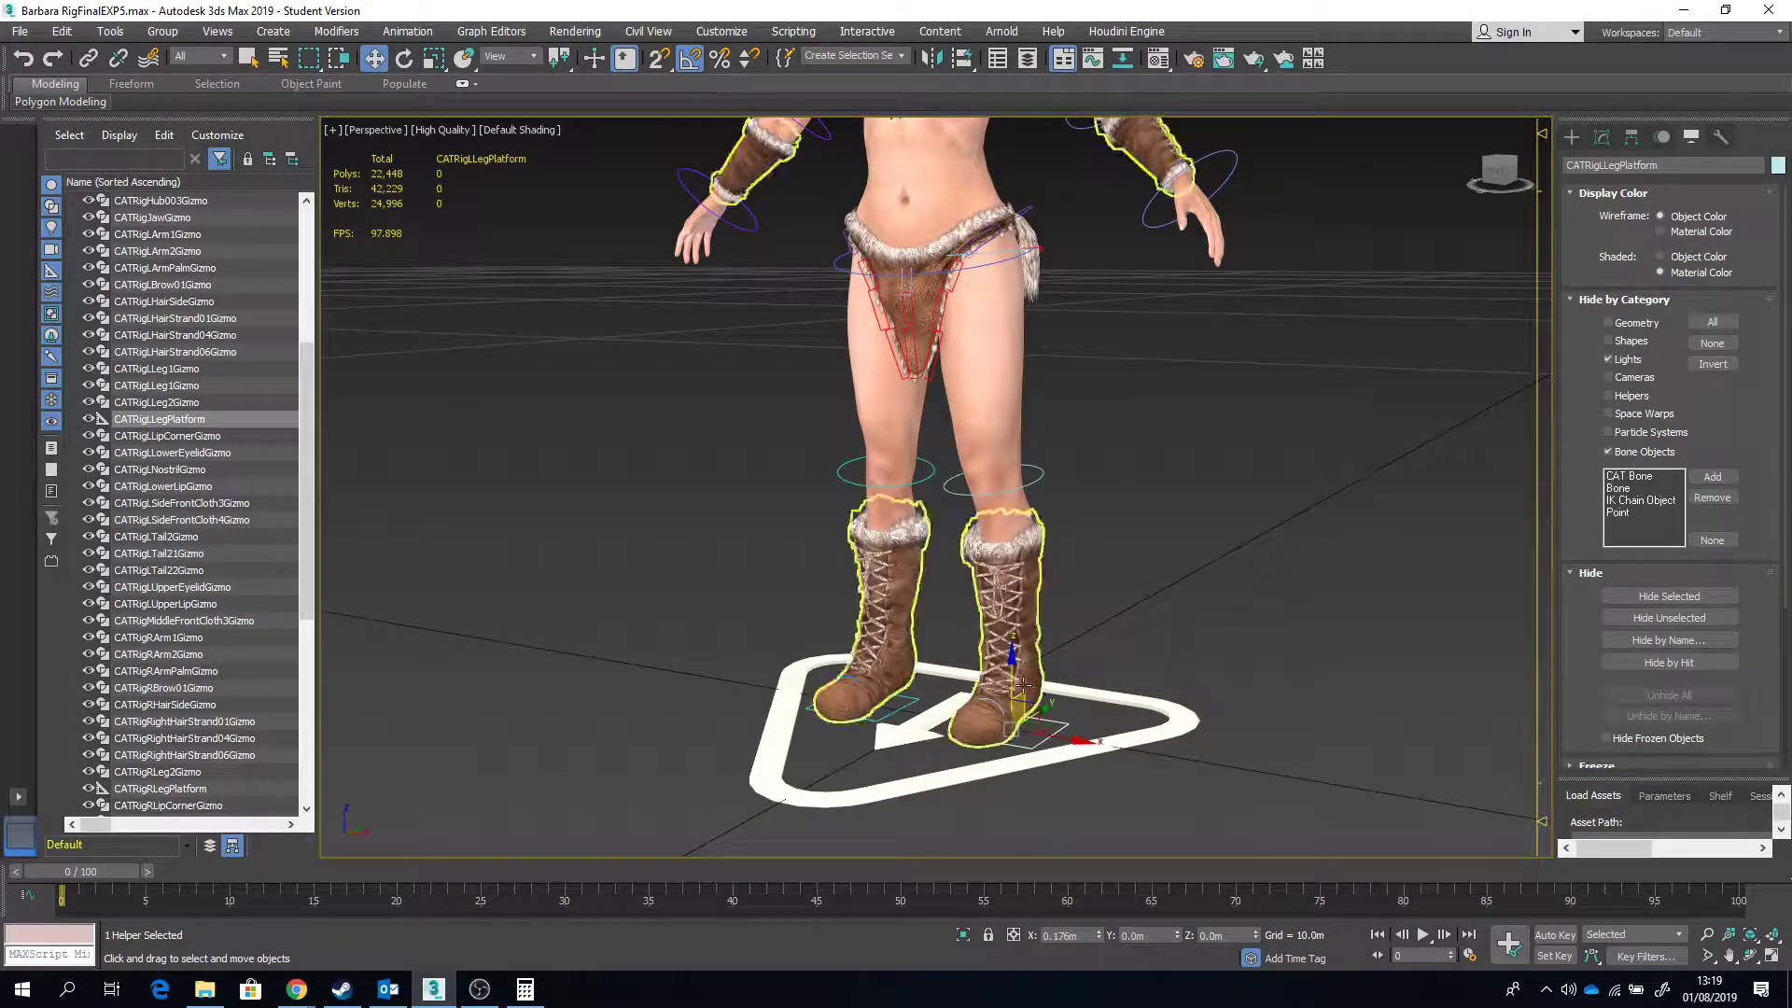
drag(1014, 670, 1010, 655)
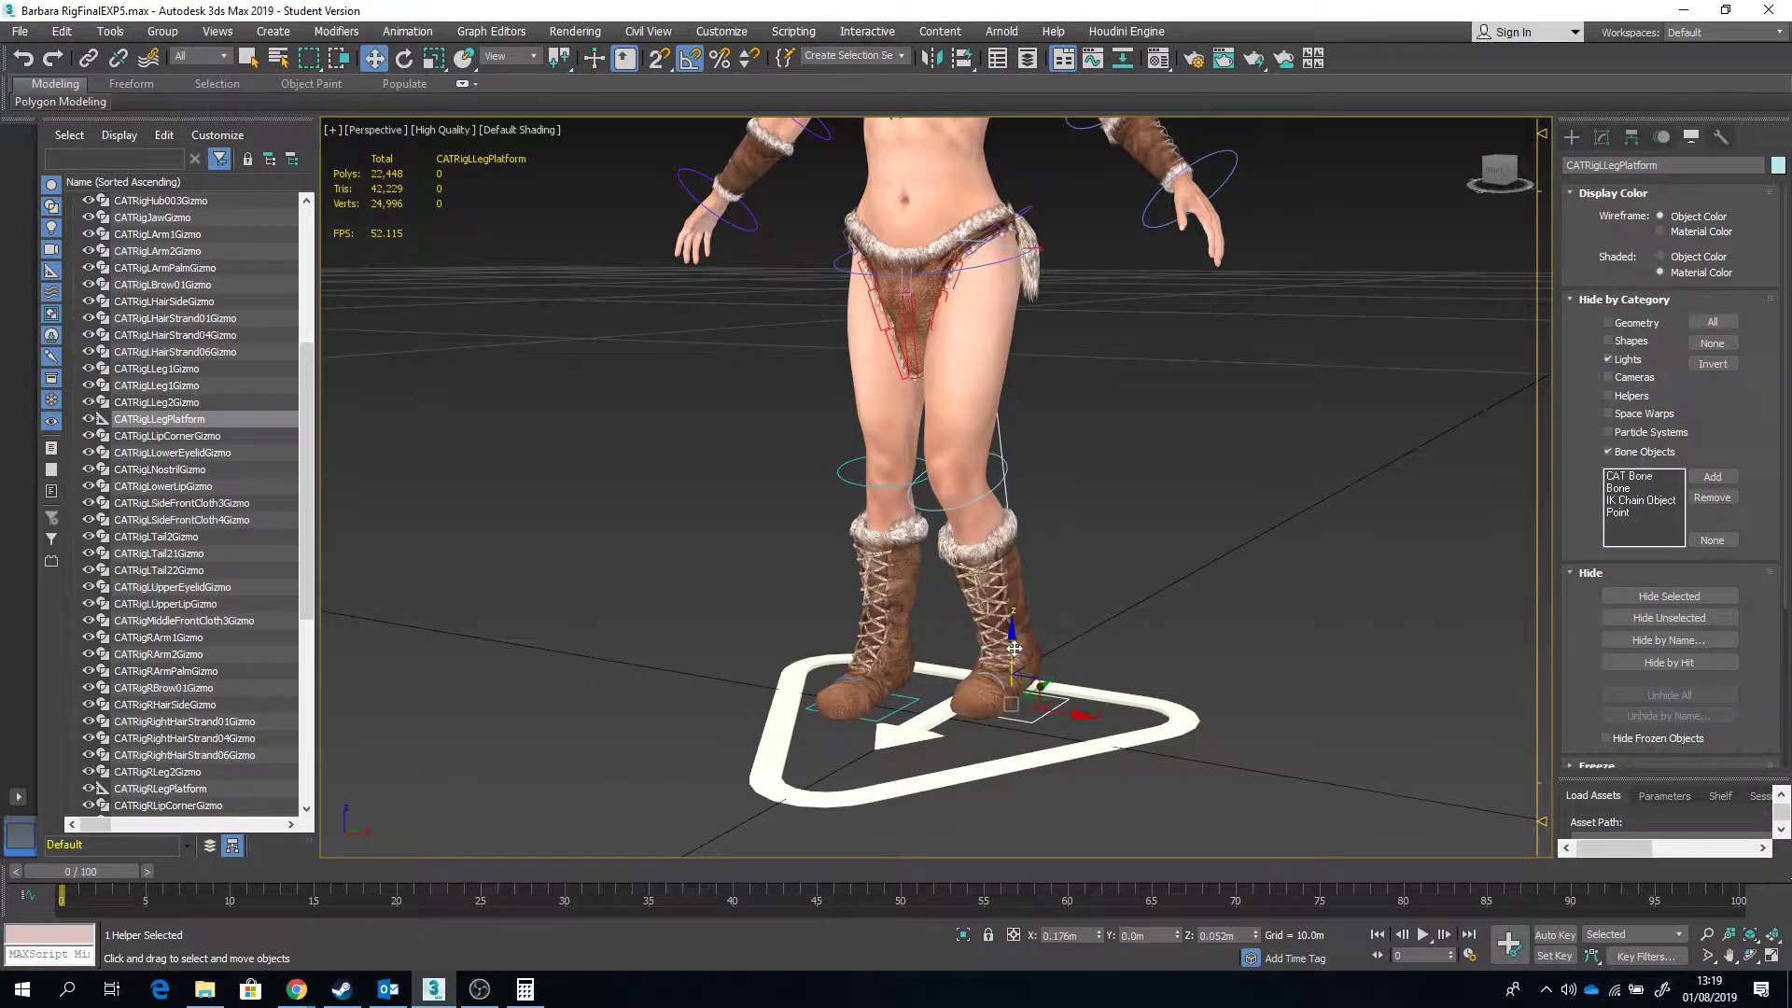
key(ctrl+z)
scroll(1014, 648, down, 10)
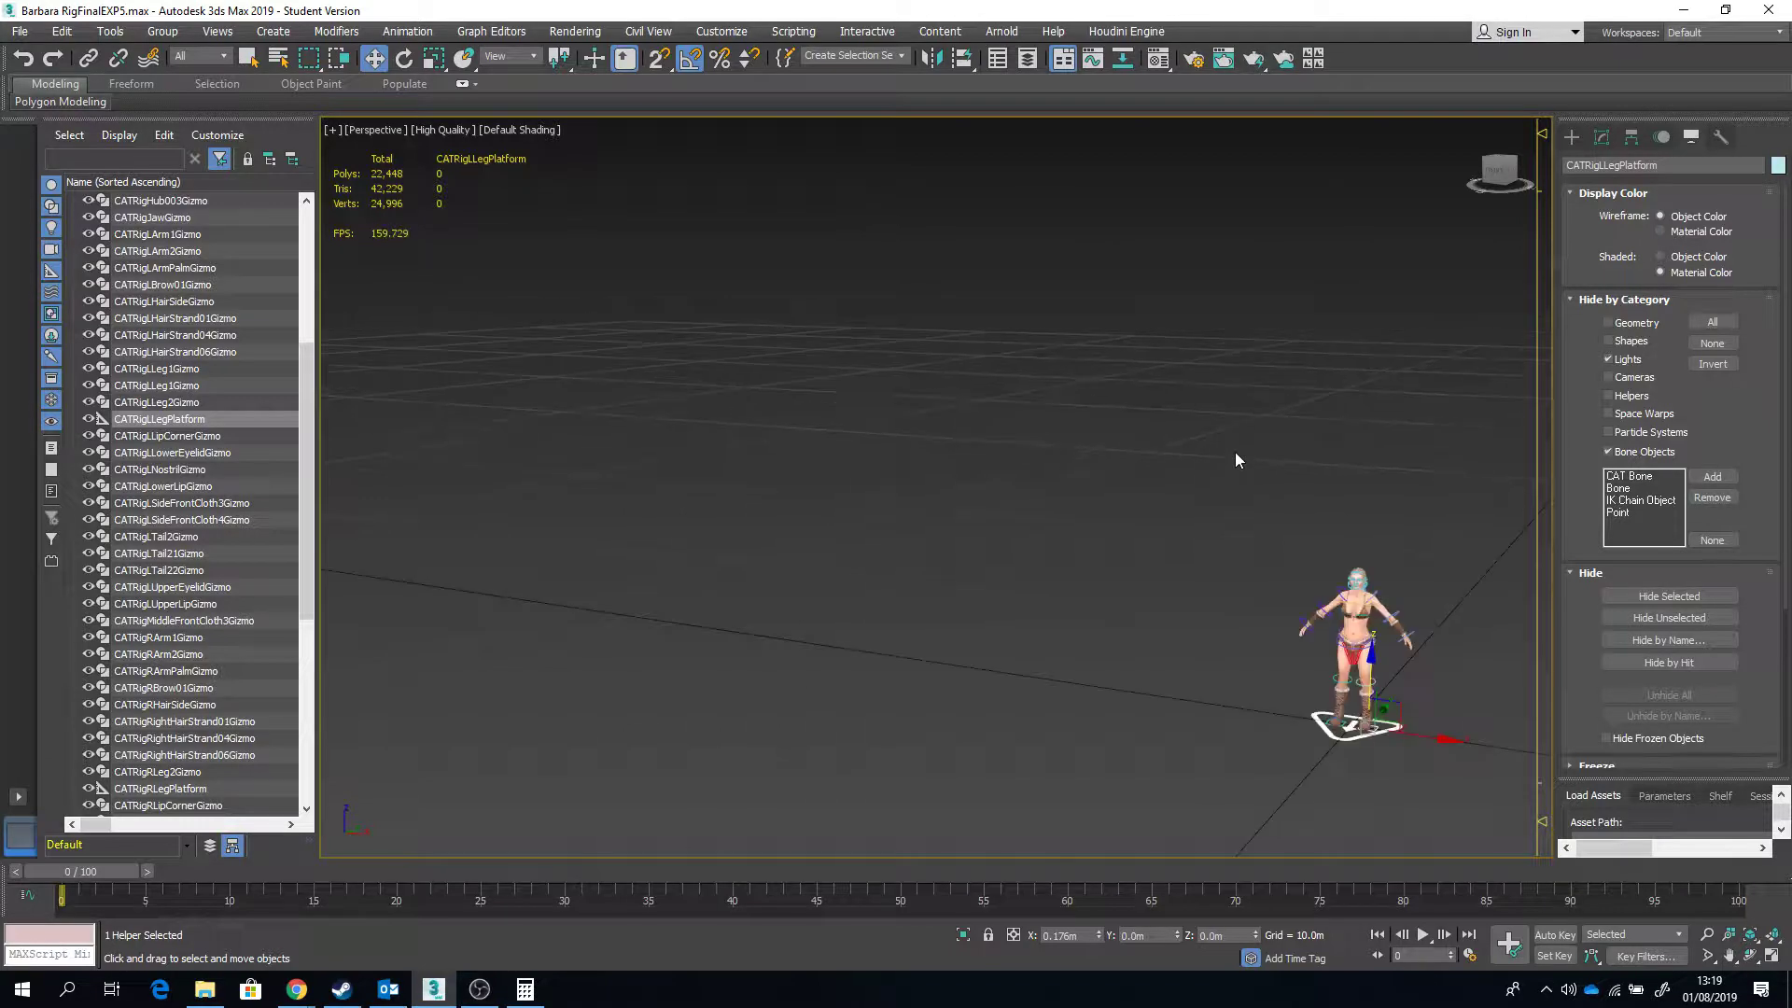
Step: Test the left upper eyelid by selecting its control gizmo on the face and rotating it about 10 degrees
middle_drag(1235, 460, 1038, 357)
scroll(1045, 401, up, 10)
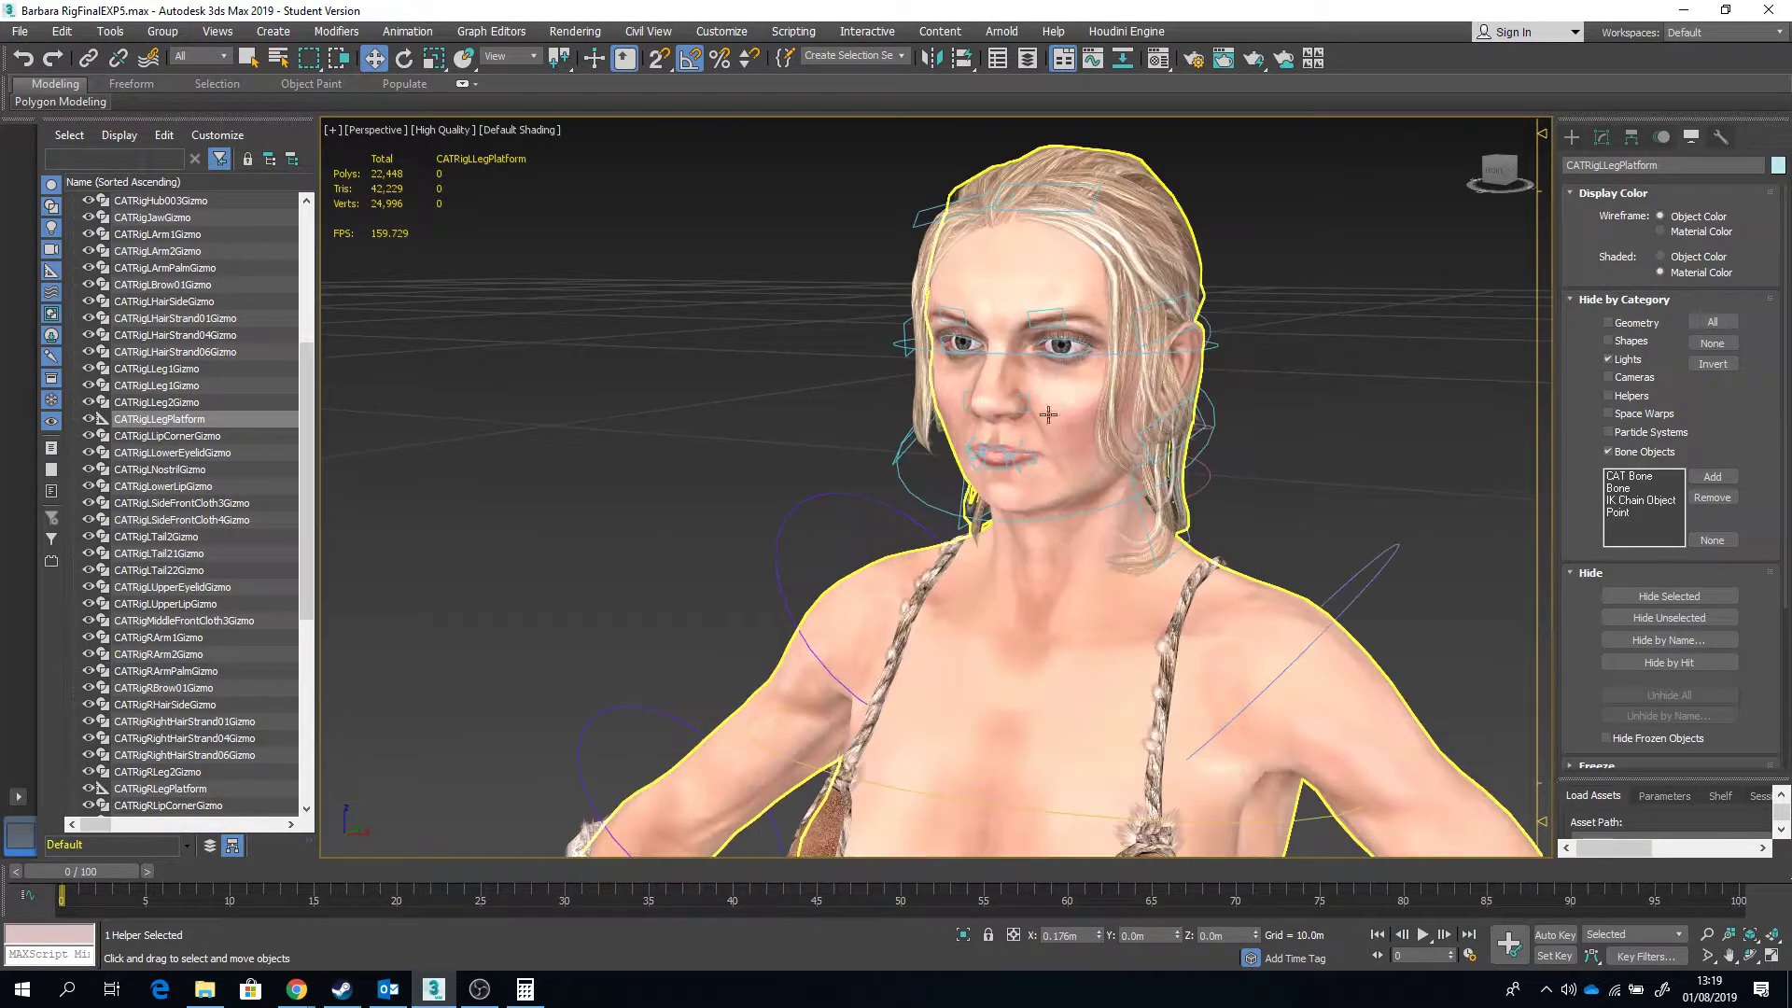
scroll(1047, 415, up, 3)
click(1074, 311)
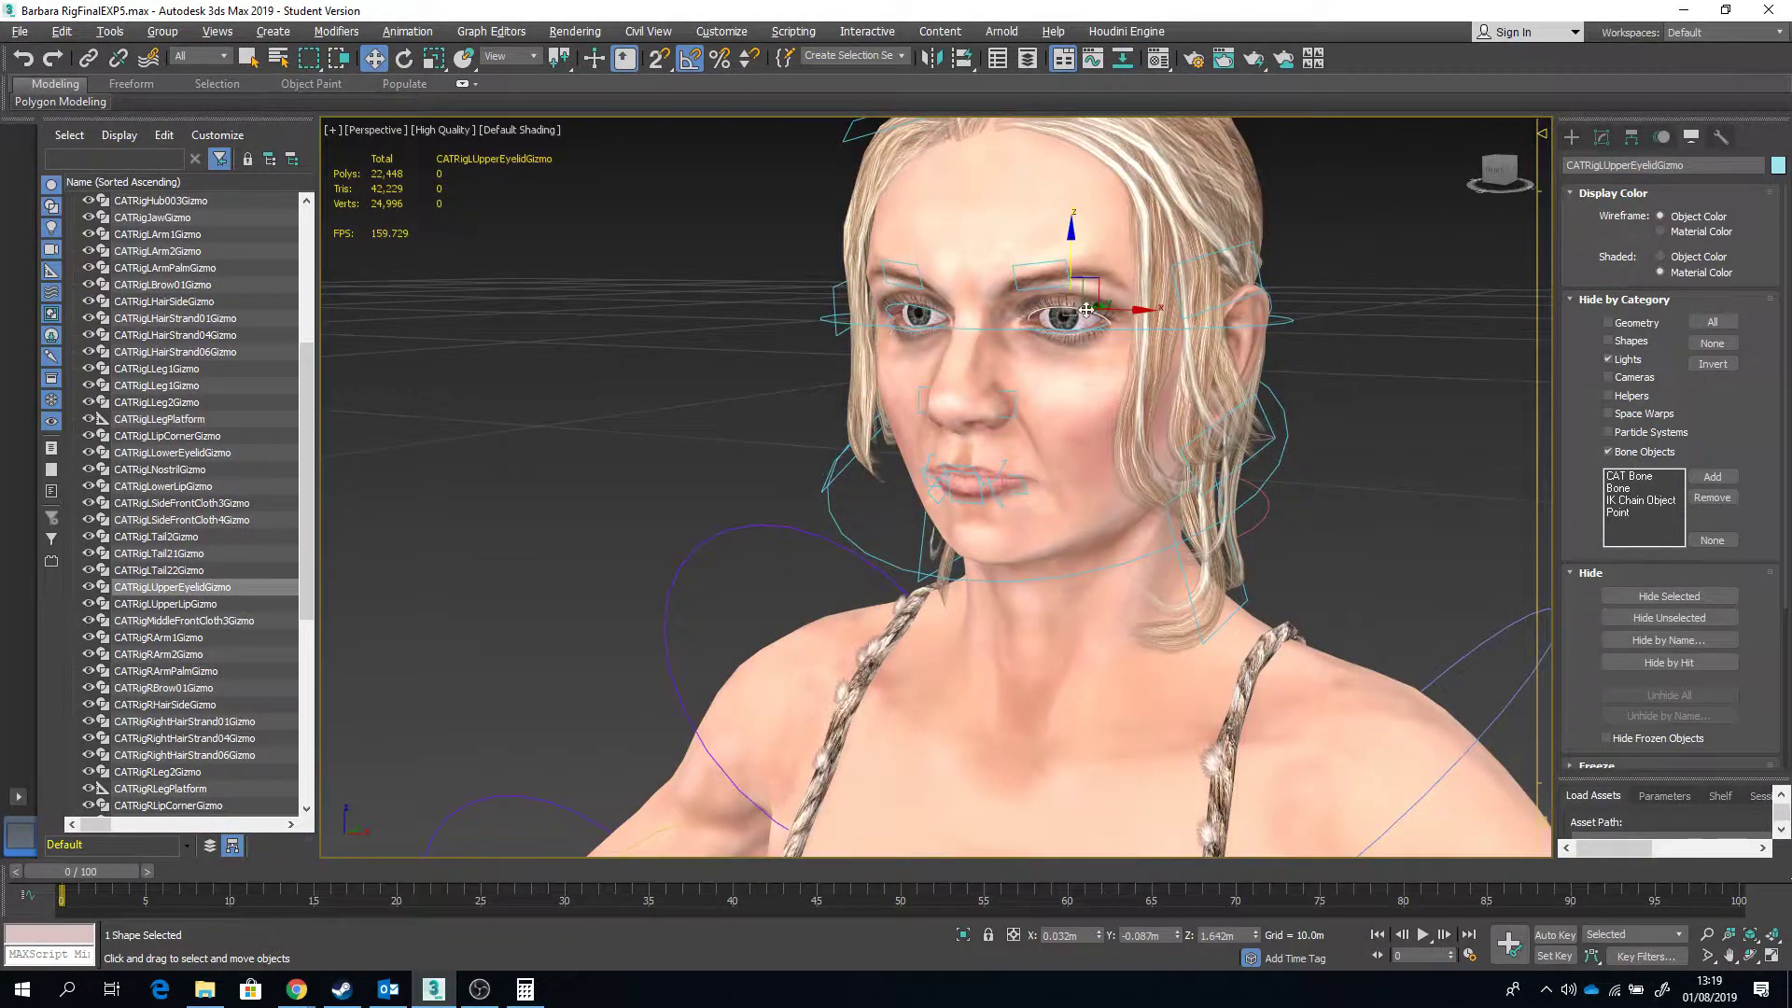
alt+middle_drag(1086, 310, 1080, 291)
key(e)
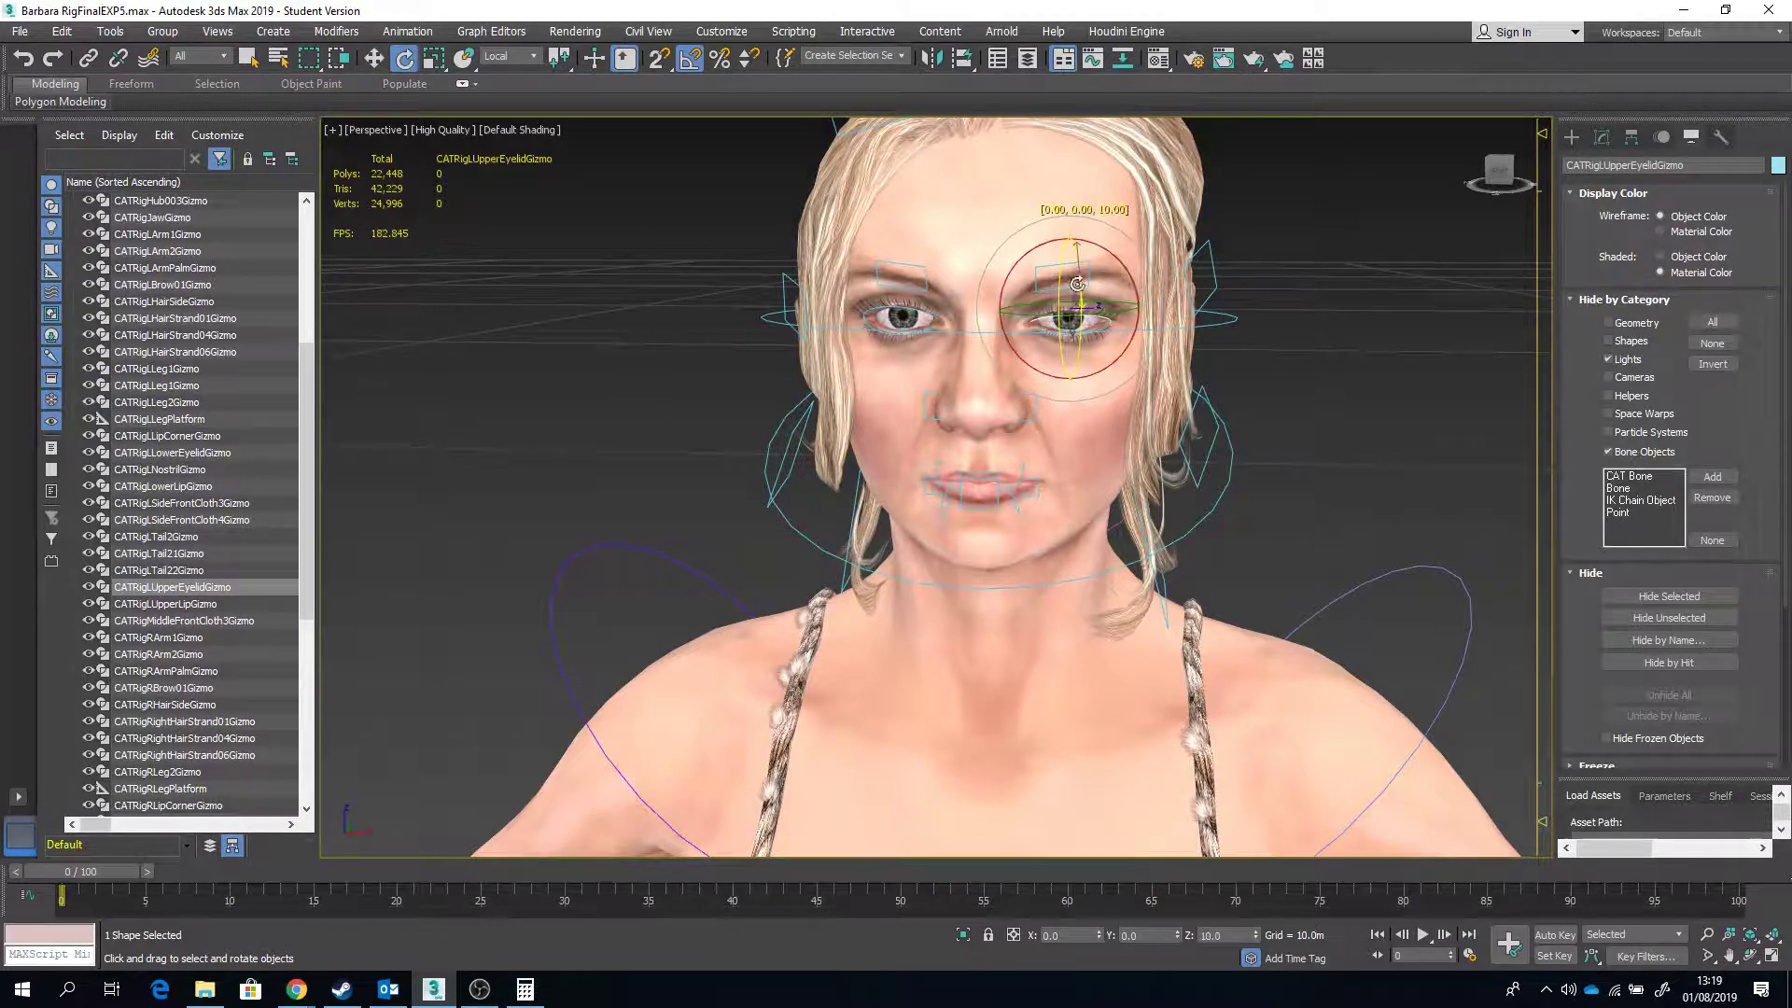
mouse_move(1078, 283)
mouse_down()
mouse_move(1078, 336)
mouse_move(1079, 284)
mouse_up()
Step: Test the jaw by selecting its control gizmo from the side of the head and rotating it
alt+middle_drag(1079, 283, 1011, 427)
click(1085, 471)
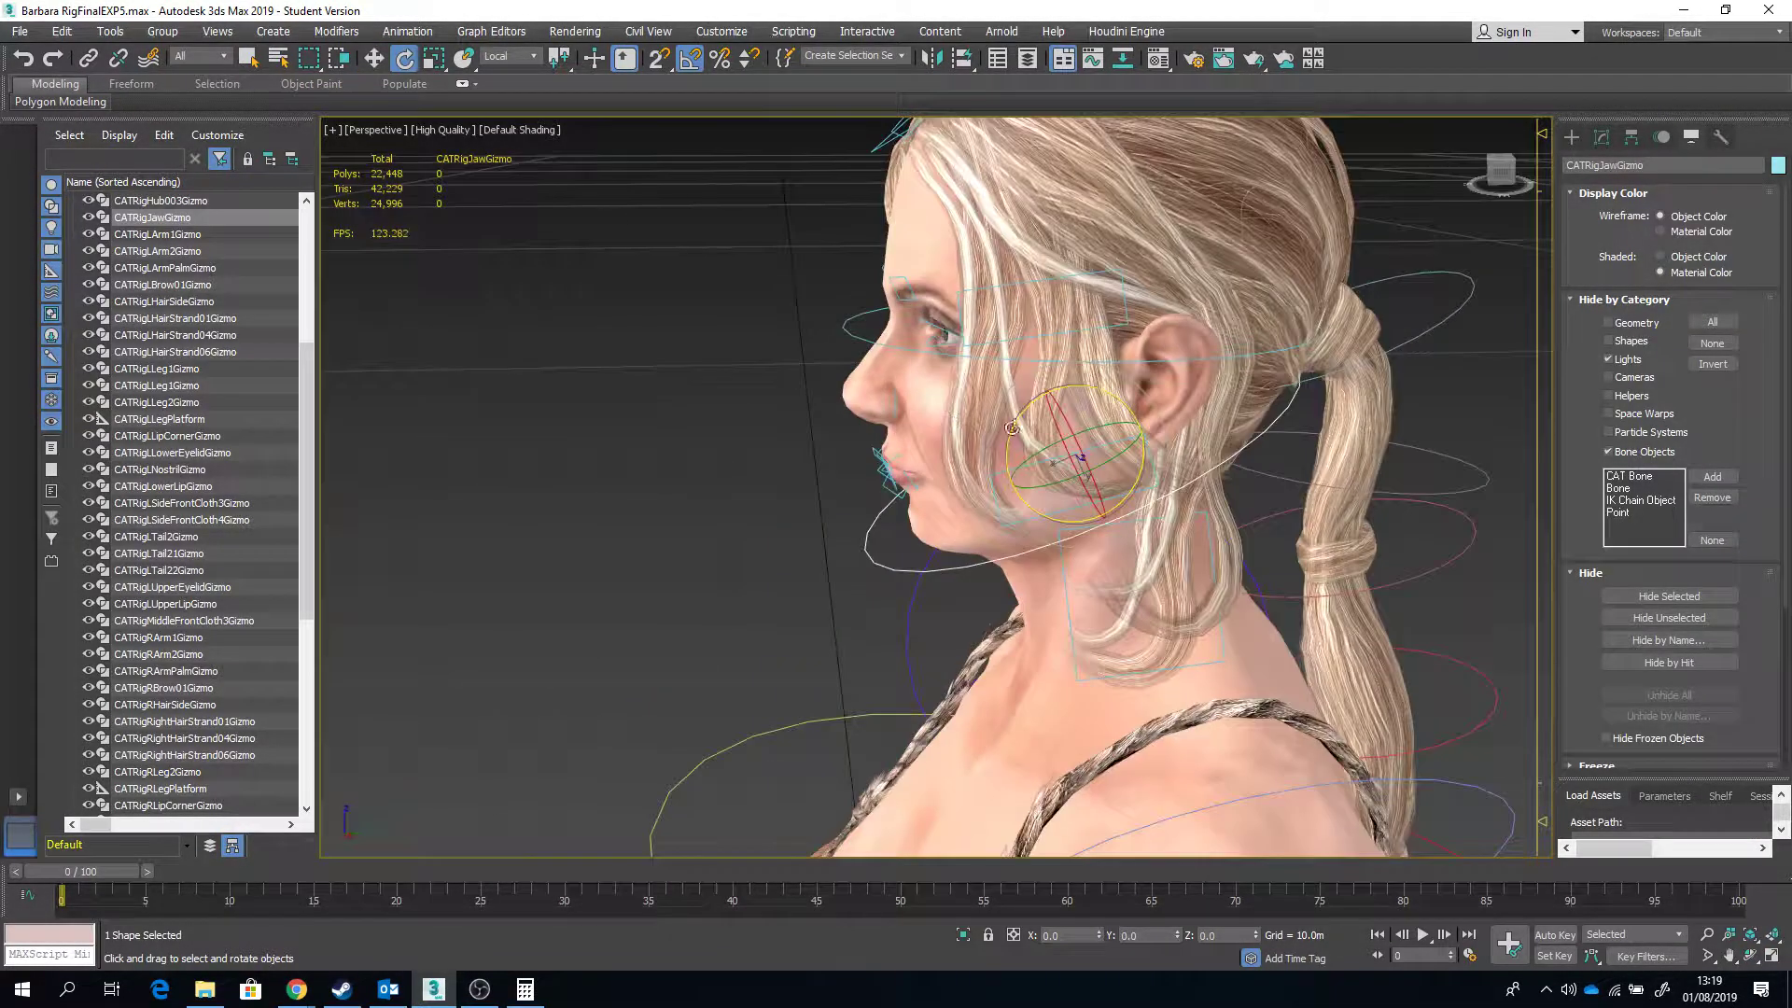
drag(1012, 427, 1013, 426)
alt+middle_drag(1013, 427, 1036, 439)
Step: Hide the Shapes category so the rig gizmos are no longer displayed, and clear the selection
scroll(1036, 439, down, 3)
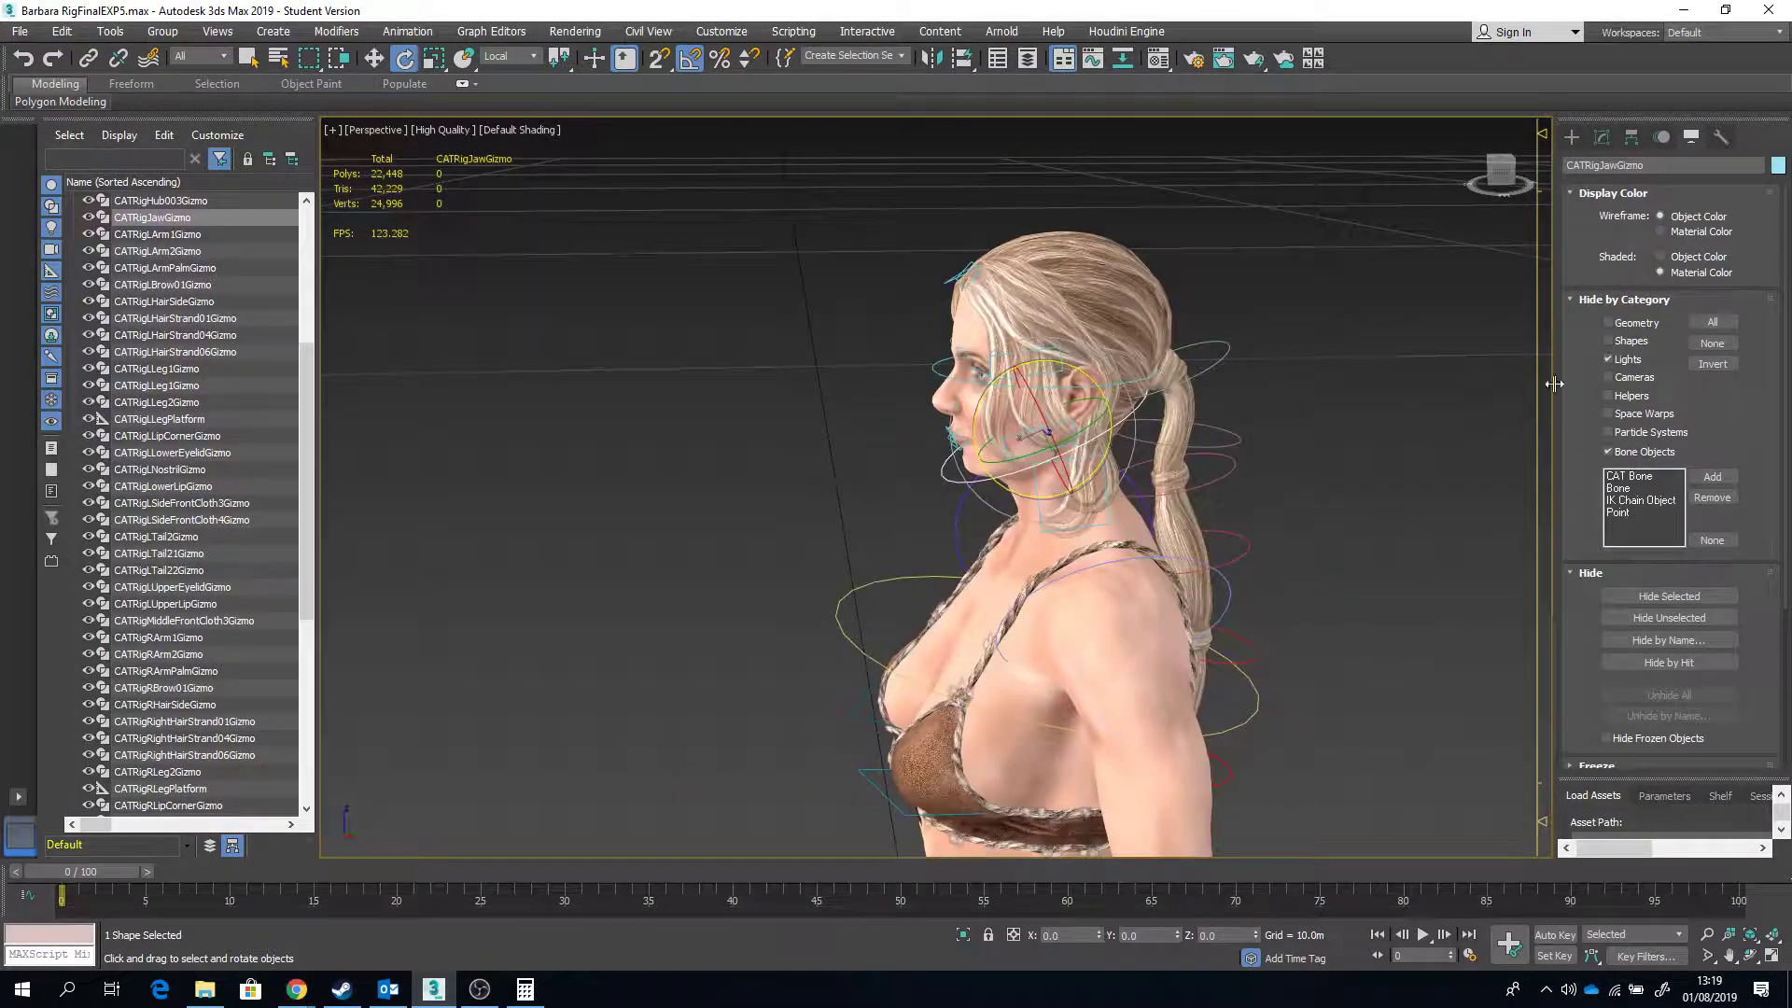
click(1608, 341)
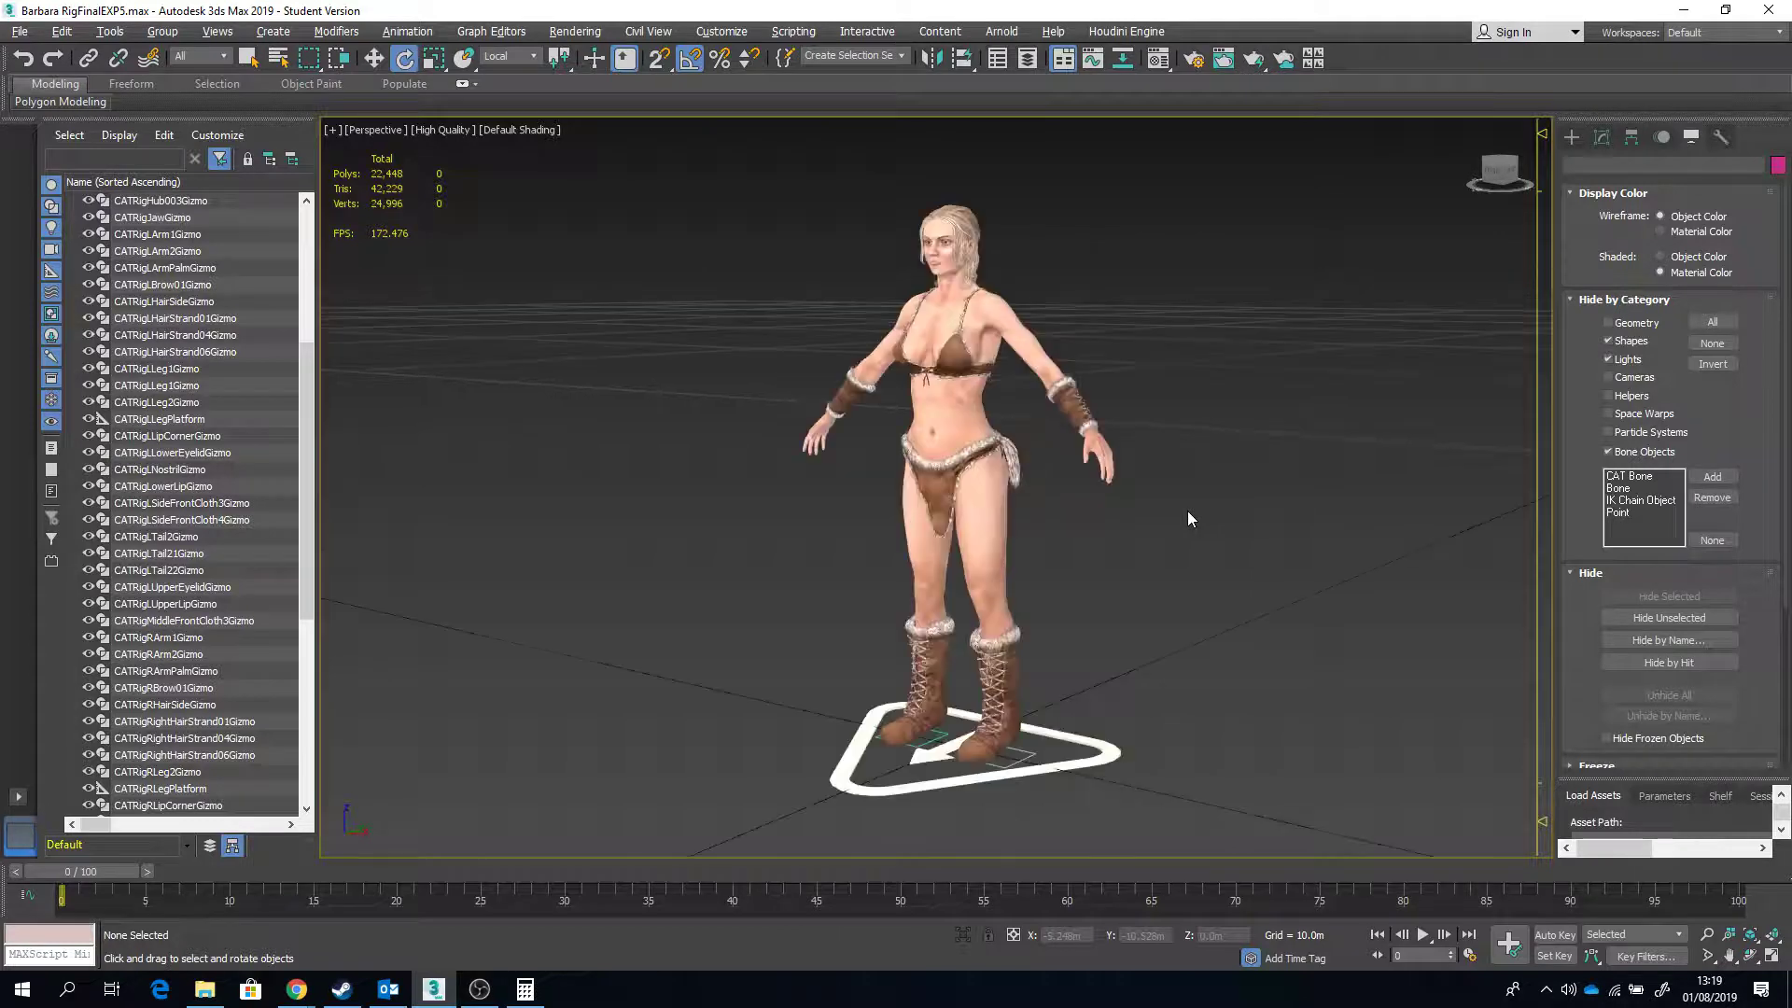
click(1572, 138)
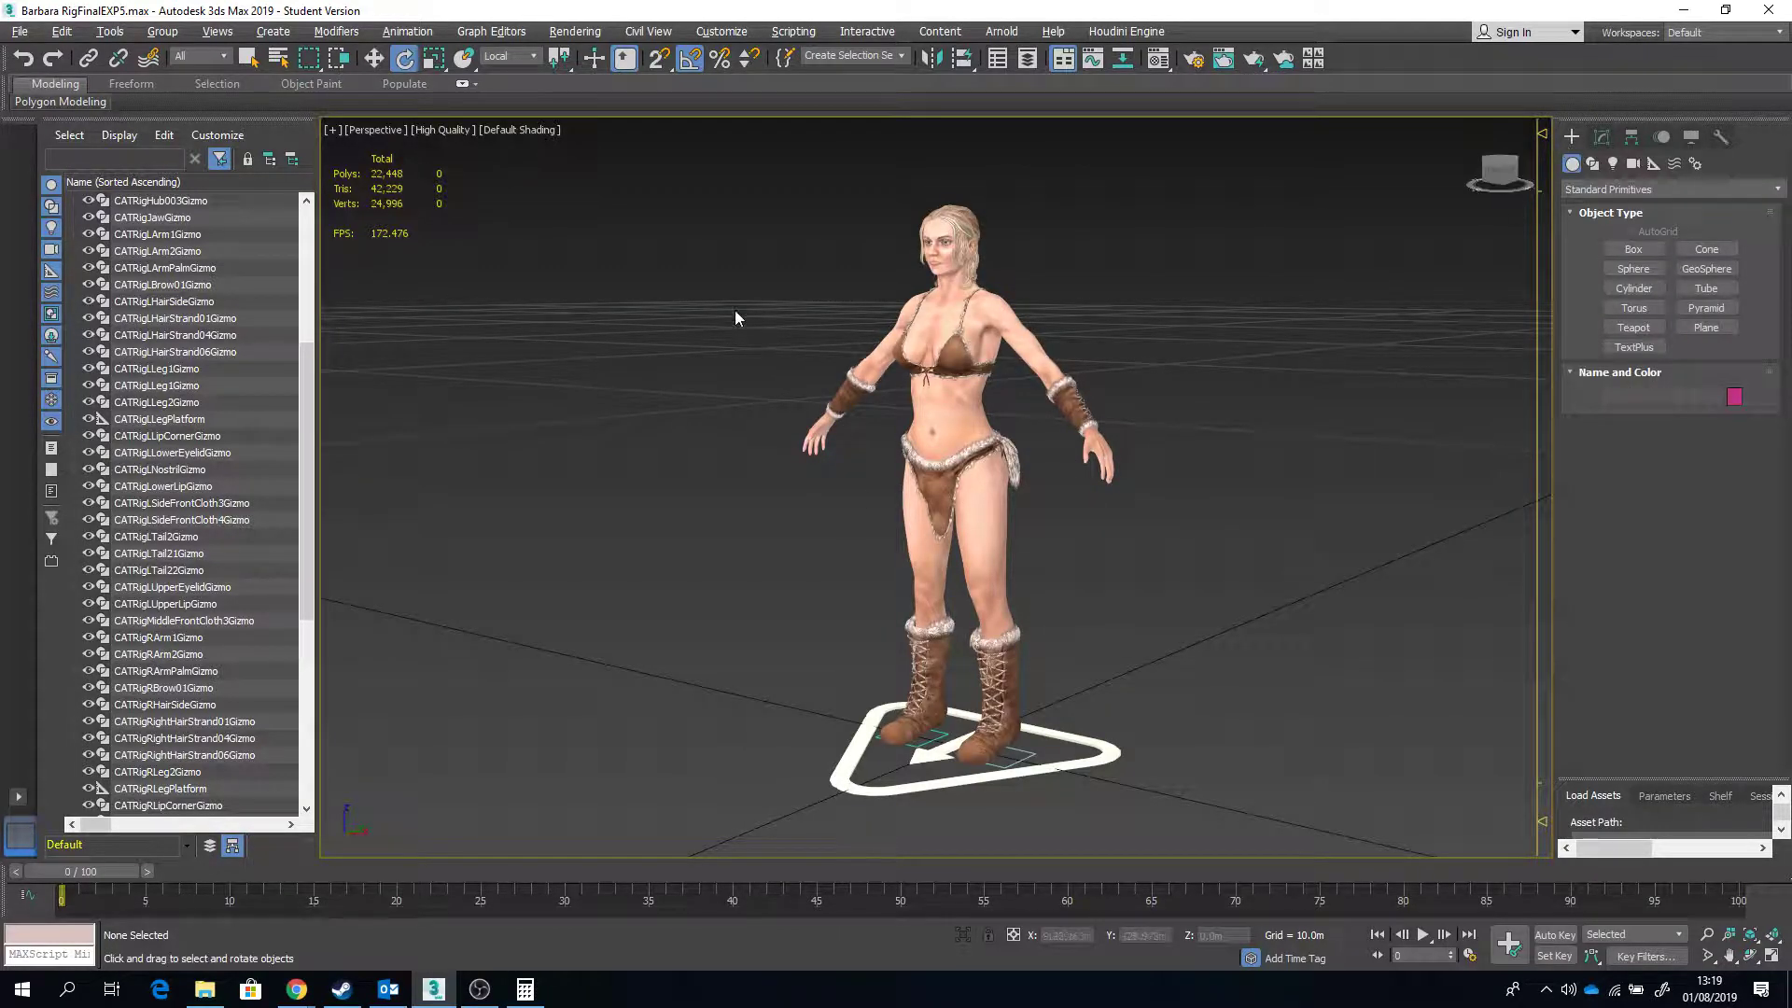
Step: Select the character's body and clothing meshes, measure their overall dimensions with the Measure utility, and clear the selection
drag(830, 221, 1210, 676)
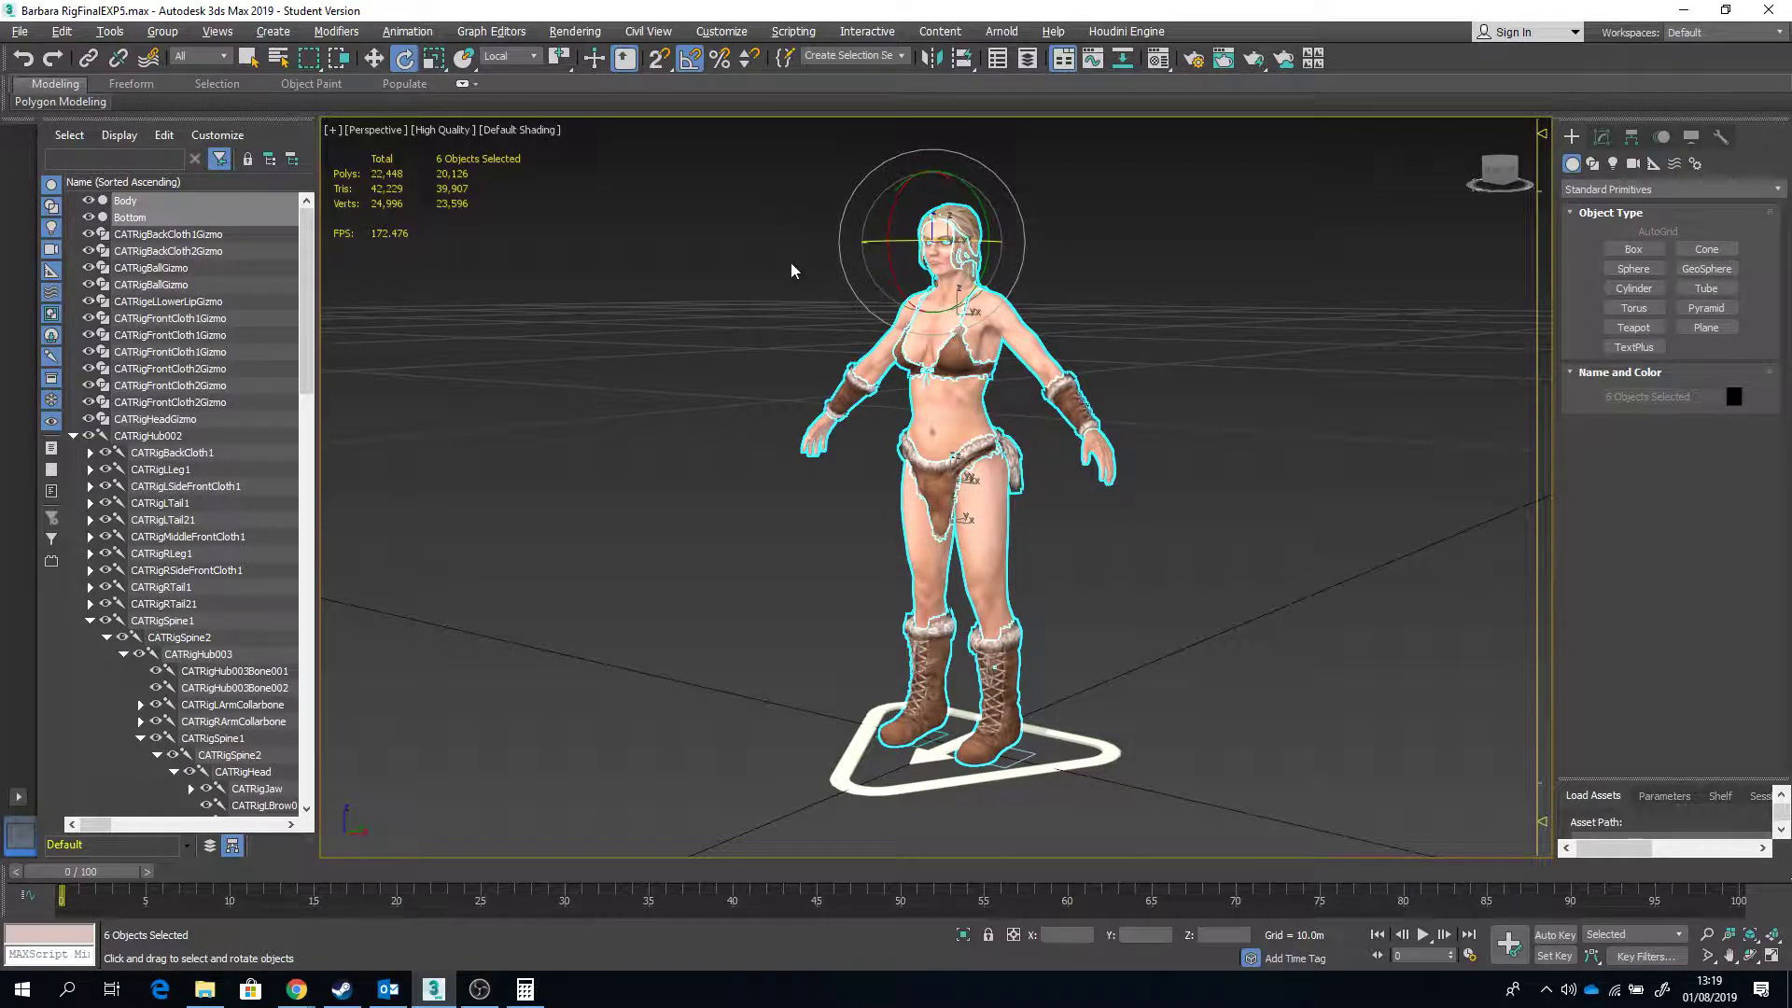
click(1719, 137)
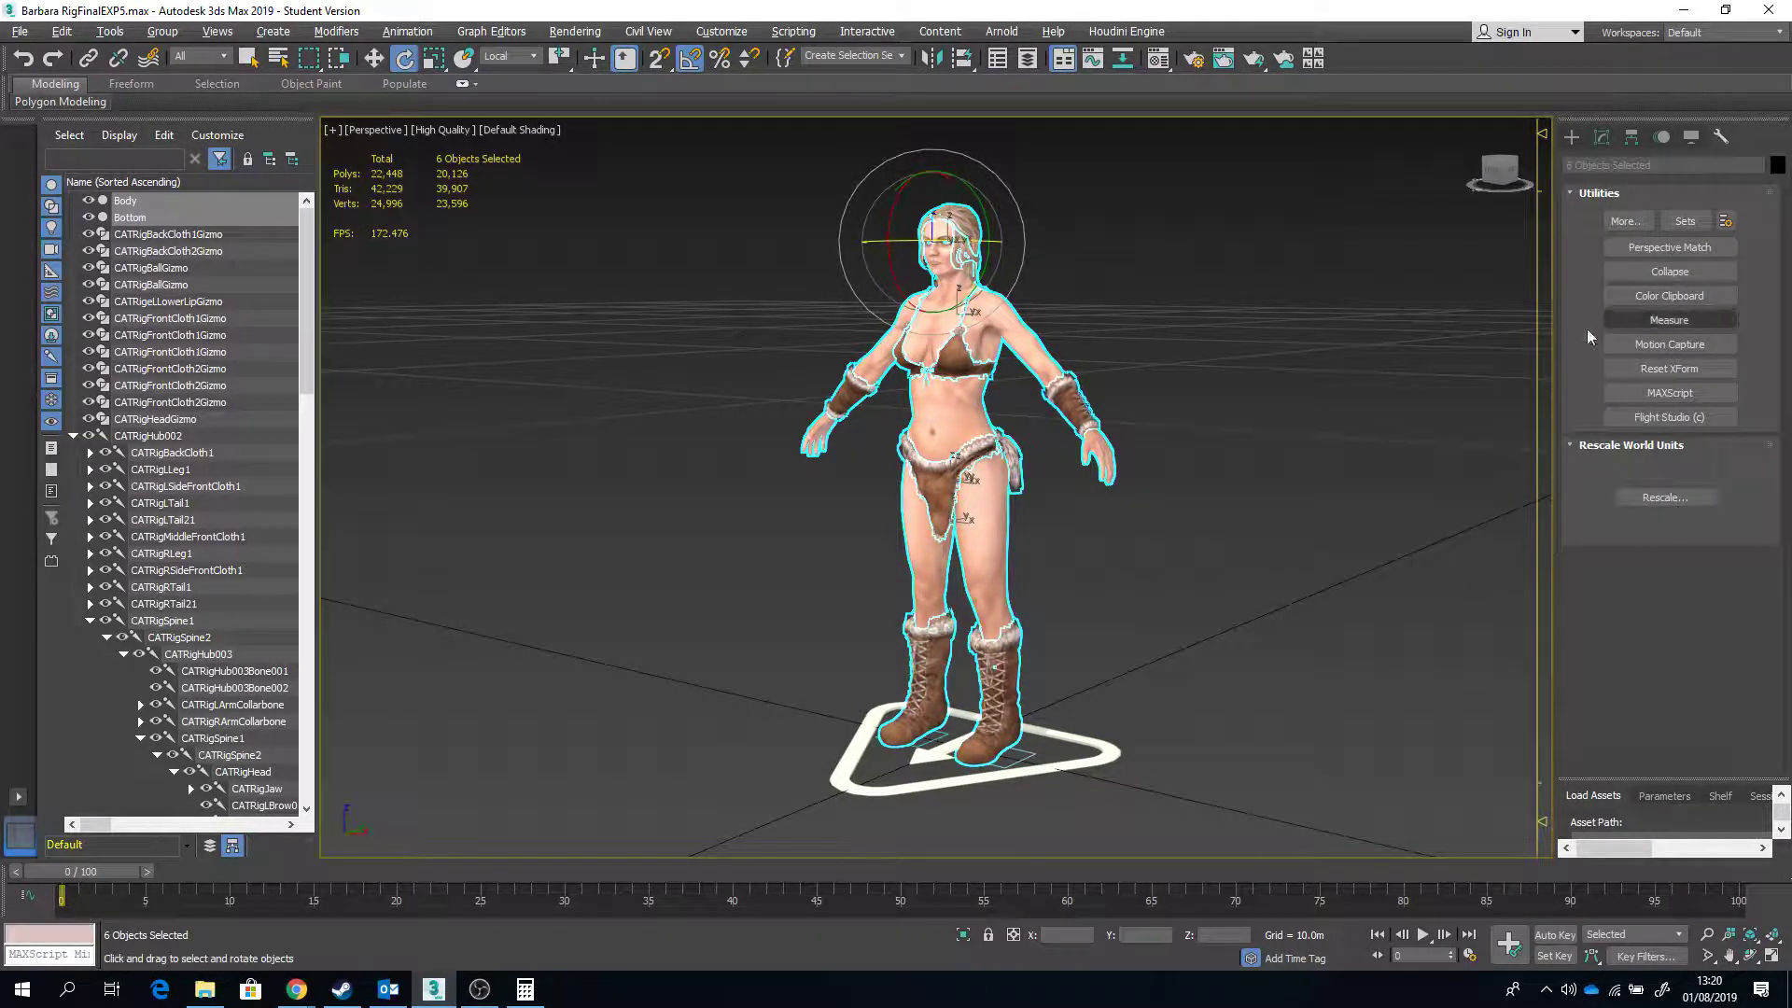
click(1660, 321)
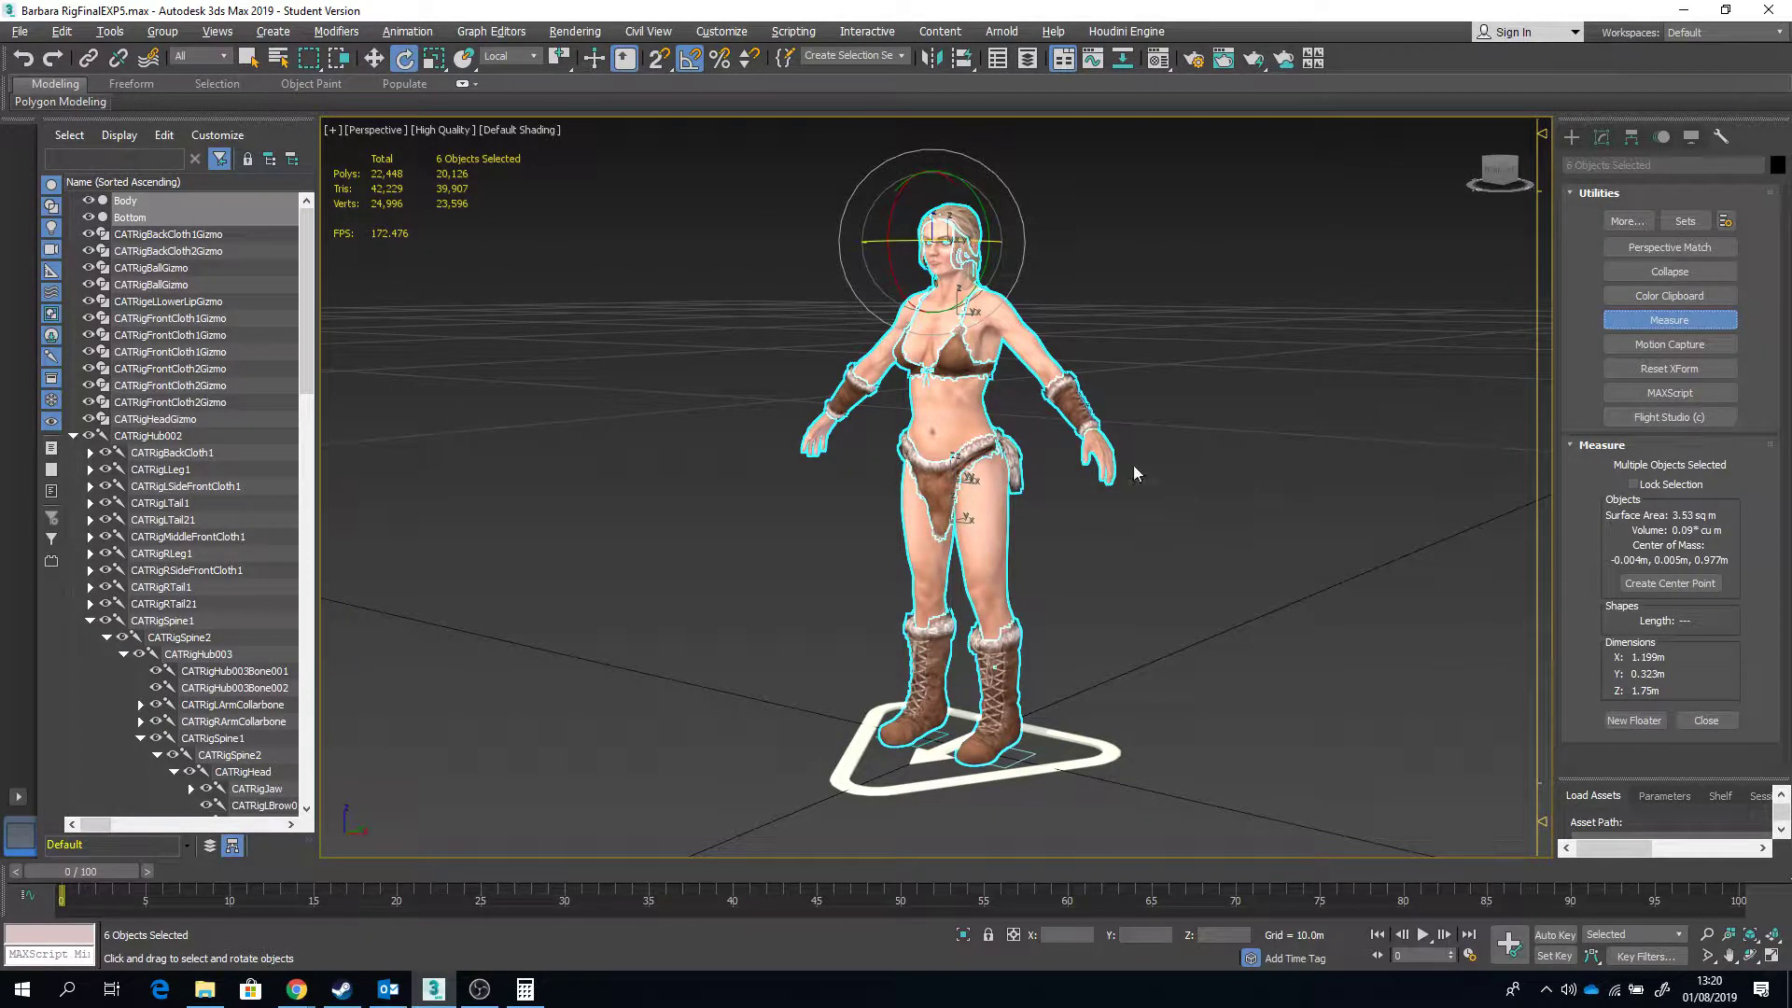
alt+middle_drag(1134, 467, 1284, 489)
click(1570, 140)
click(1212, 399)
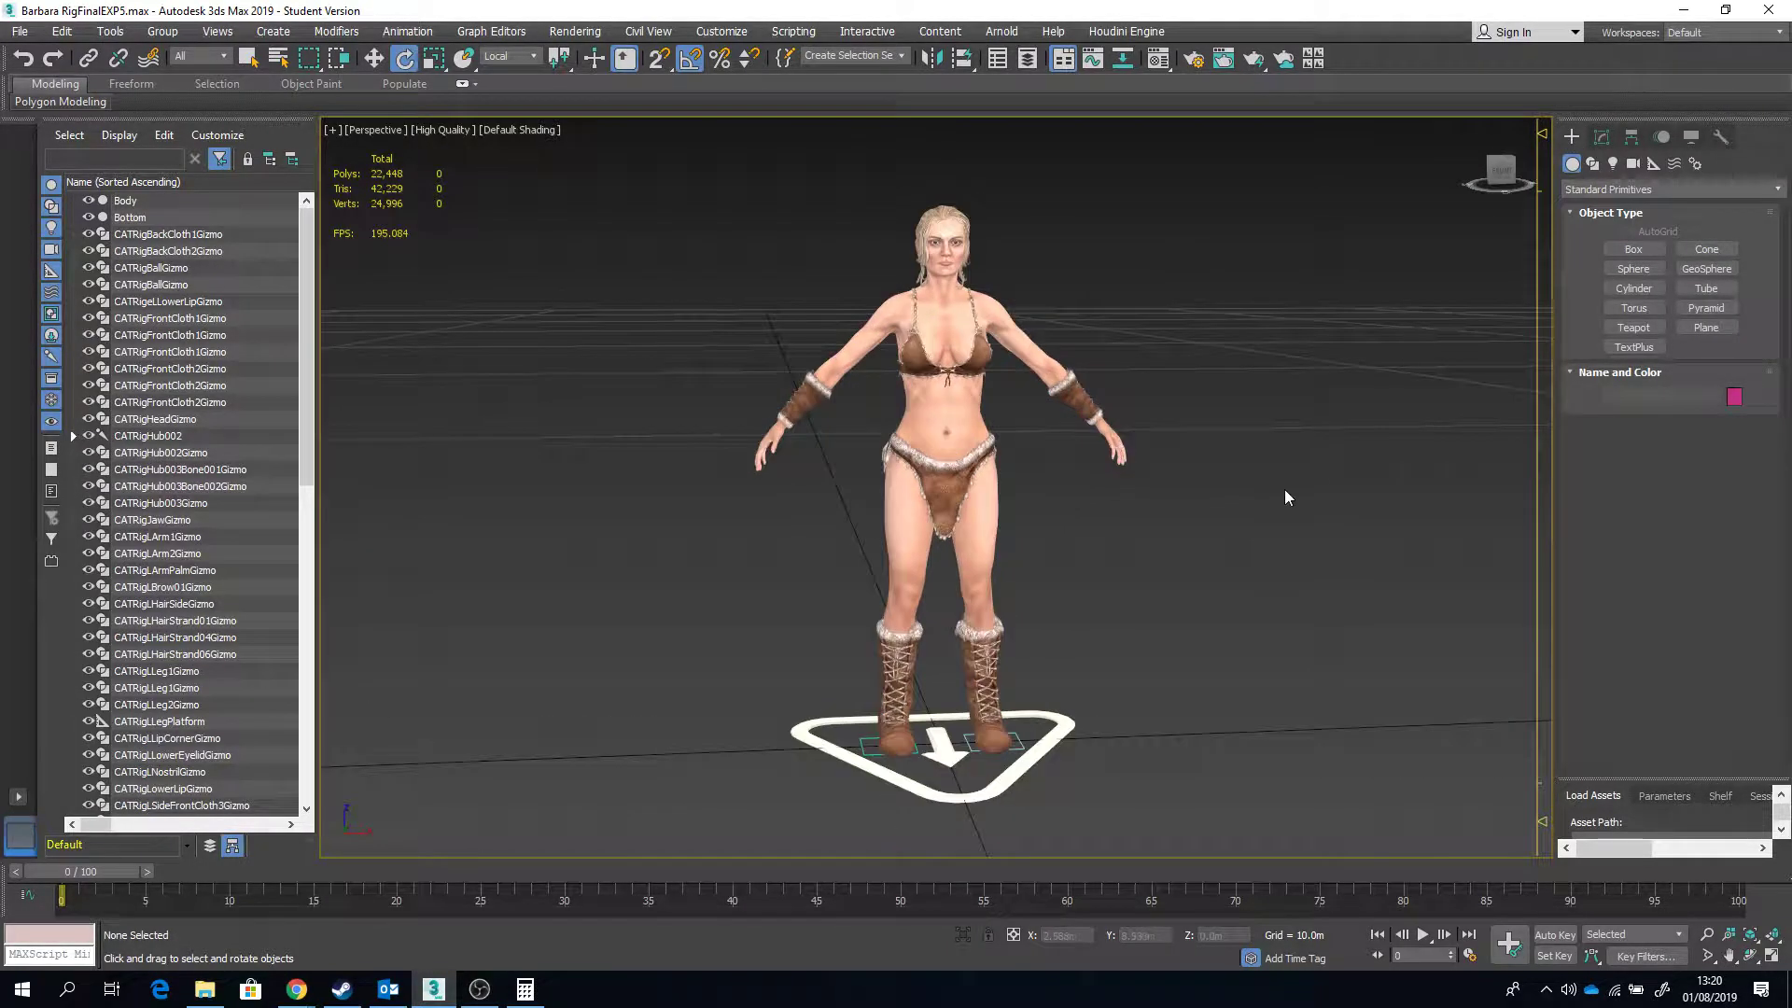